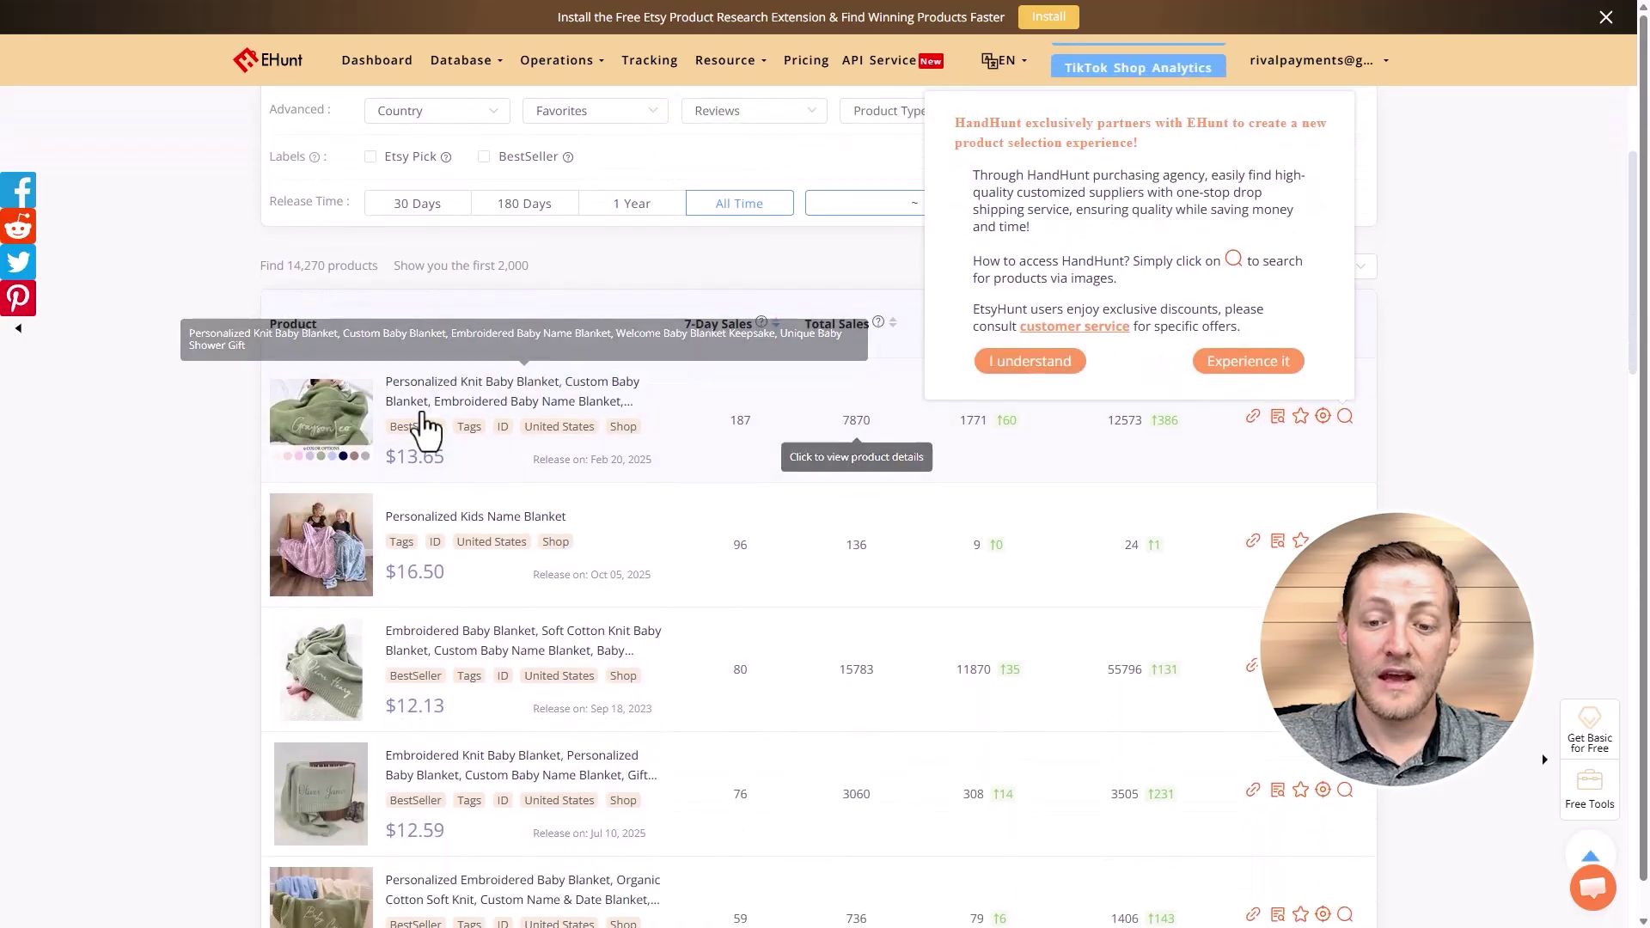
# Browse the blanket product results and examine the details, images and sales chart of the Personalized Kids Name Blanket
pyautogui.scroll(-1, 436, 585)
pyautogui.scroll(-5, 455, 739)
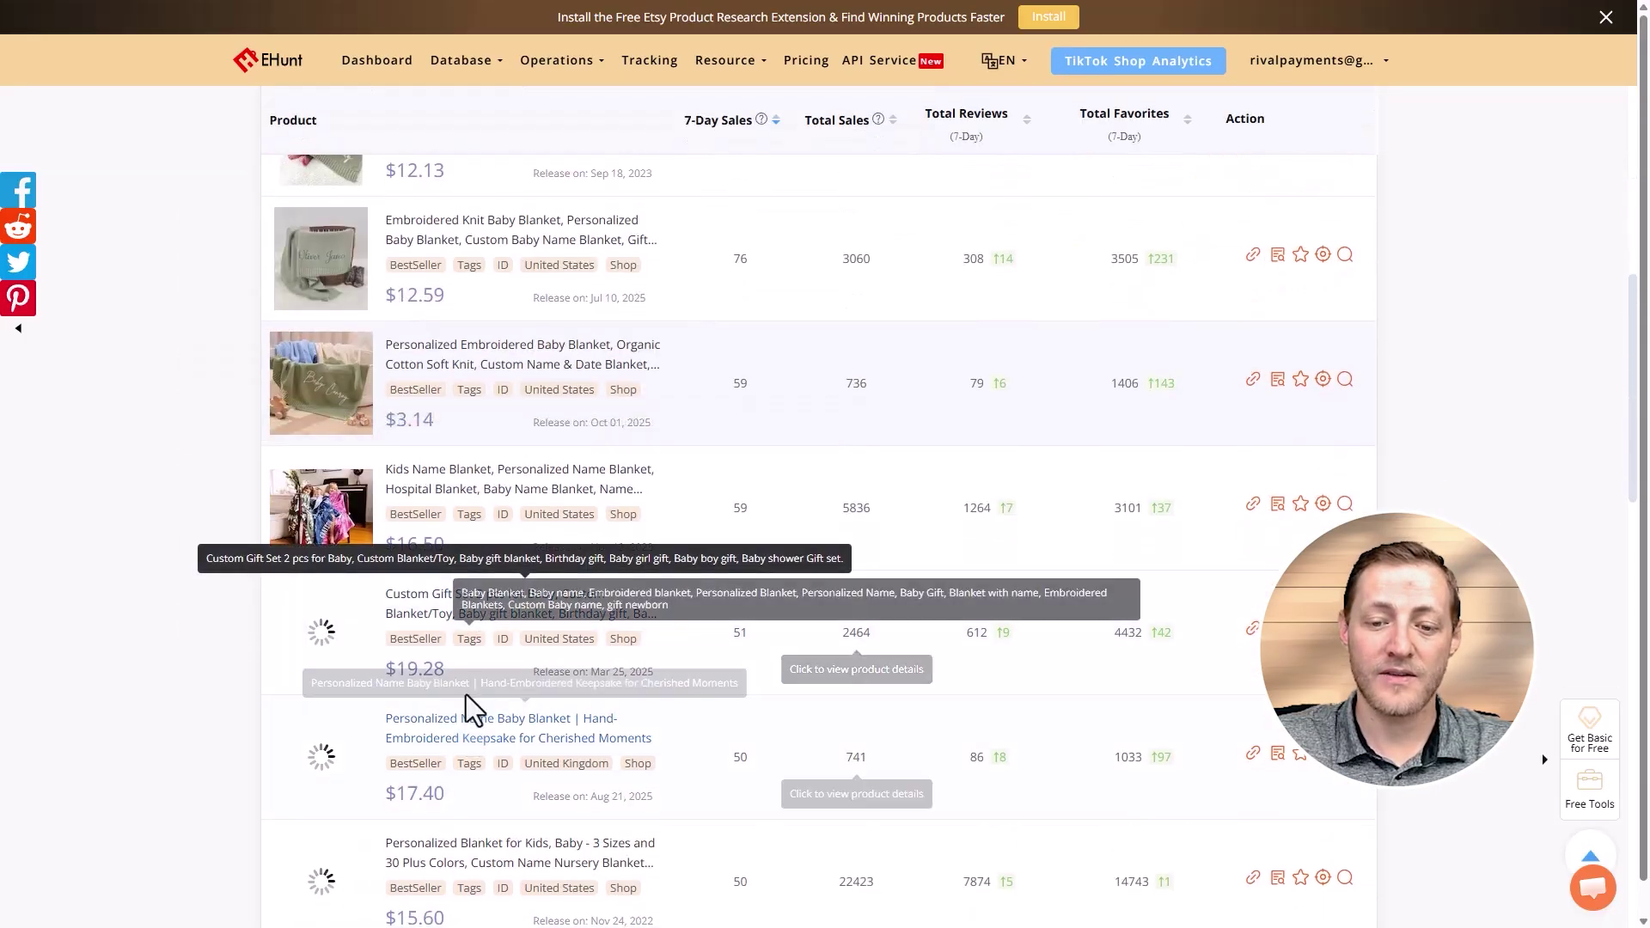
pyautogui.scroll(6, 751, 486)
pyautogui.scroll(-2, 898, 602)
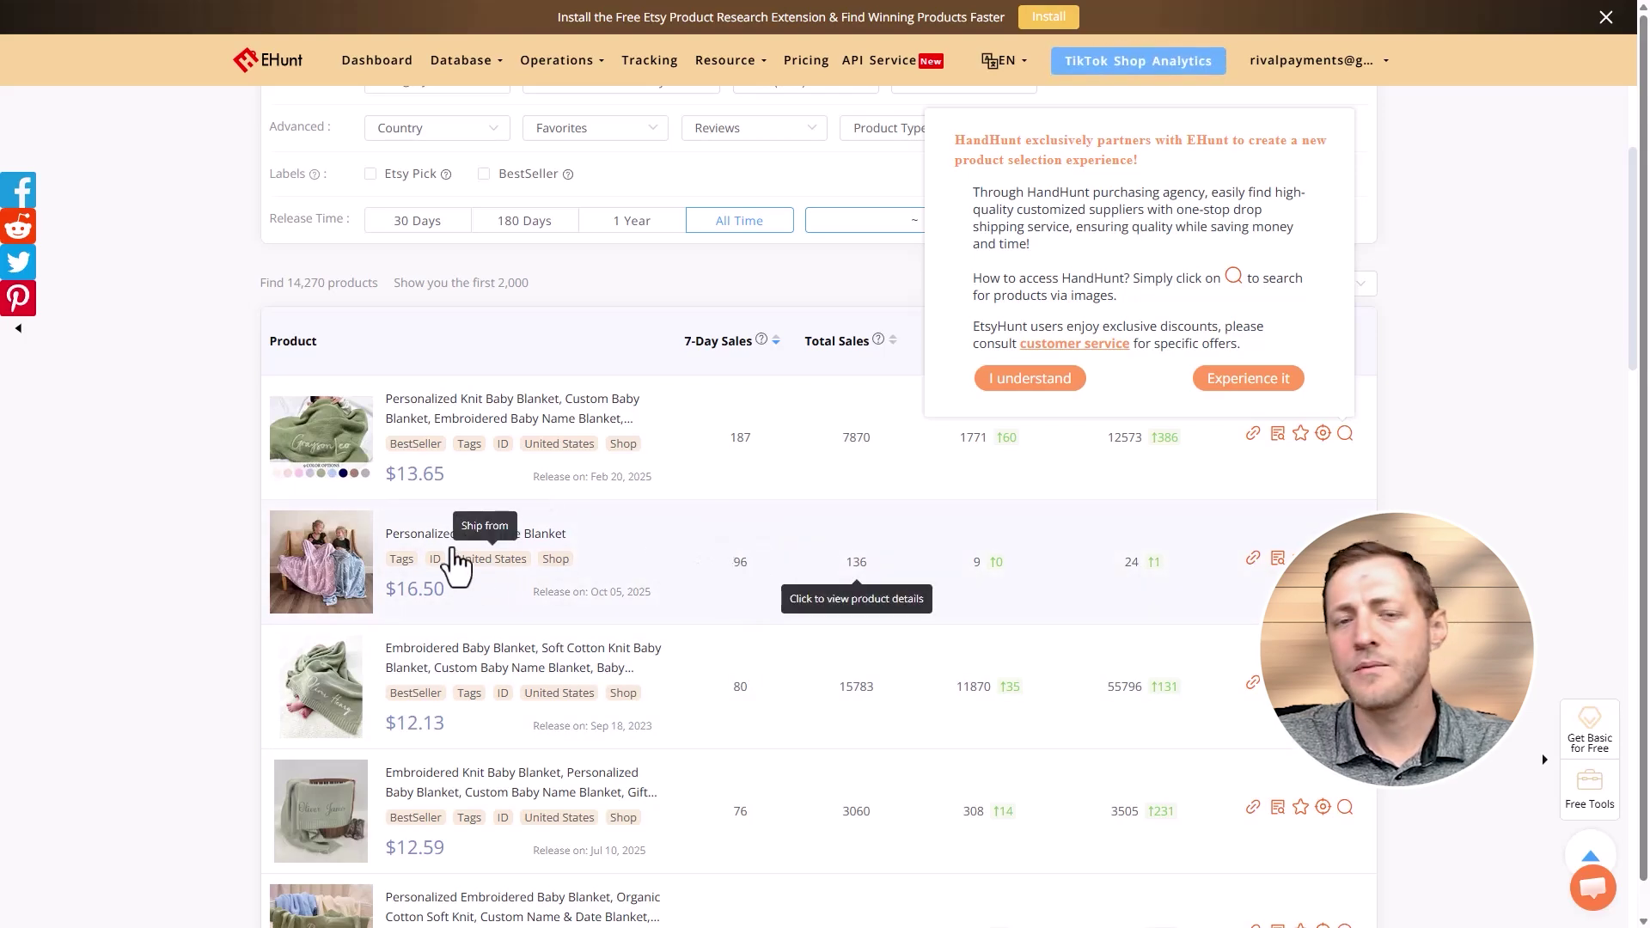
pyautogui.click(439, 535)
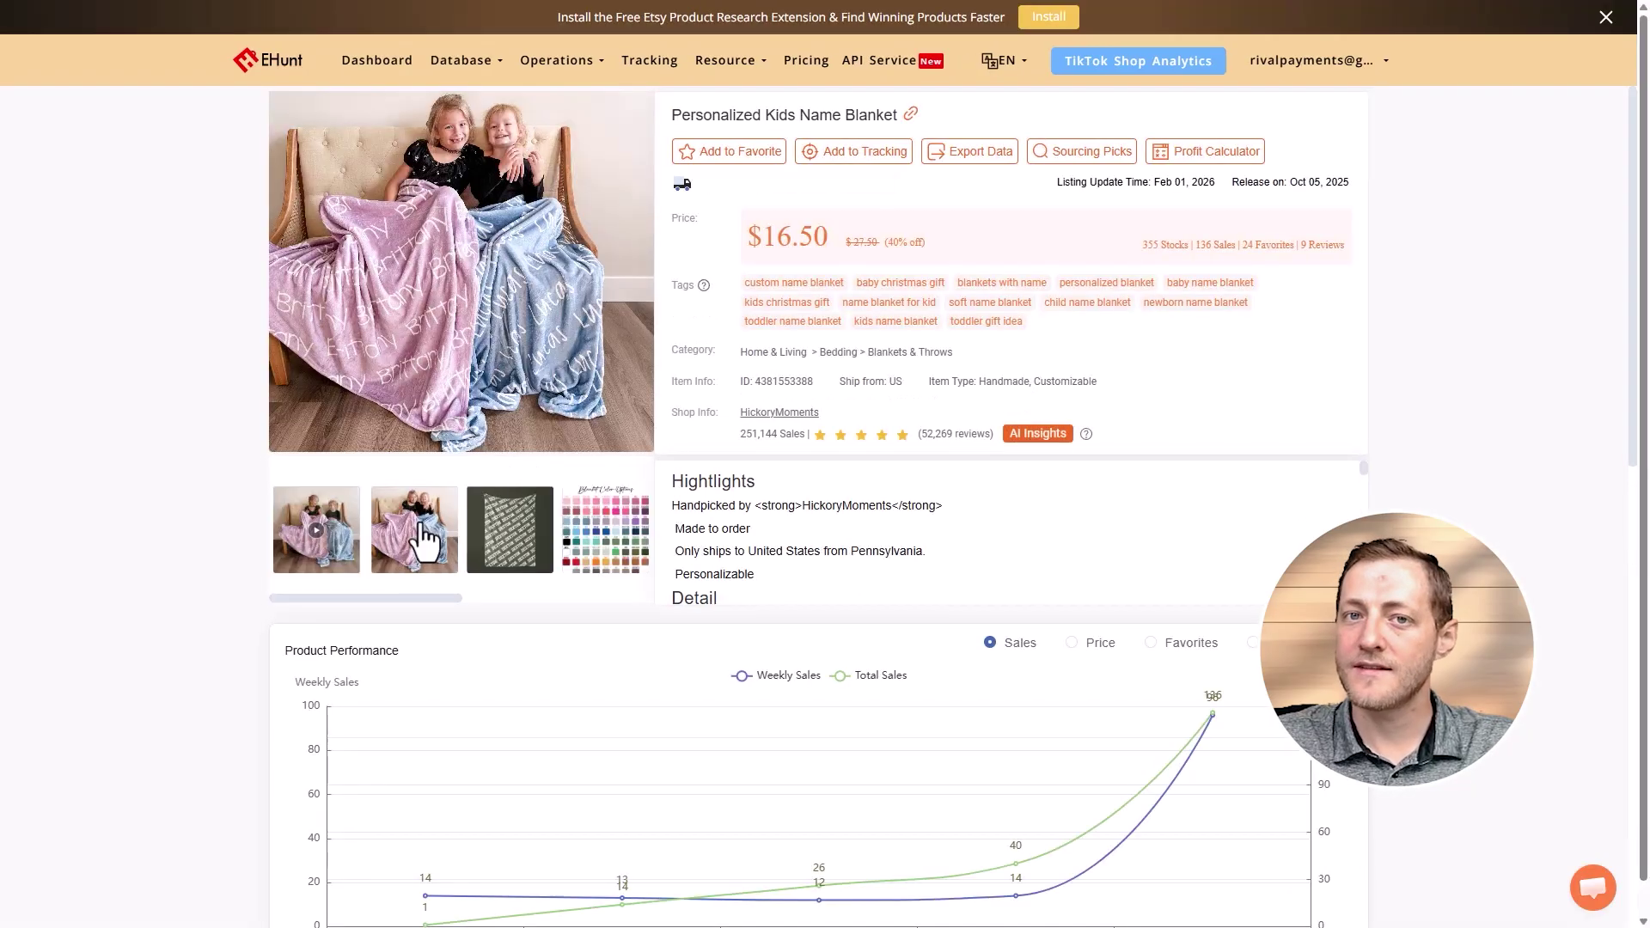
pyautogui.moveTo(437, 597); pyautogui.dragTo(344, 593)
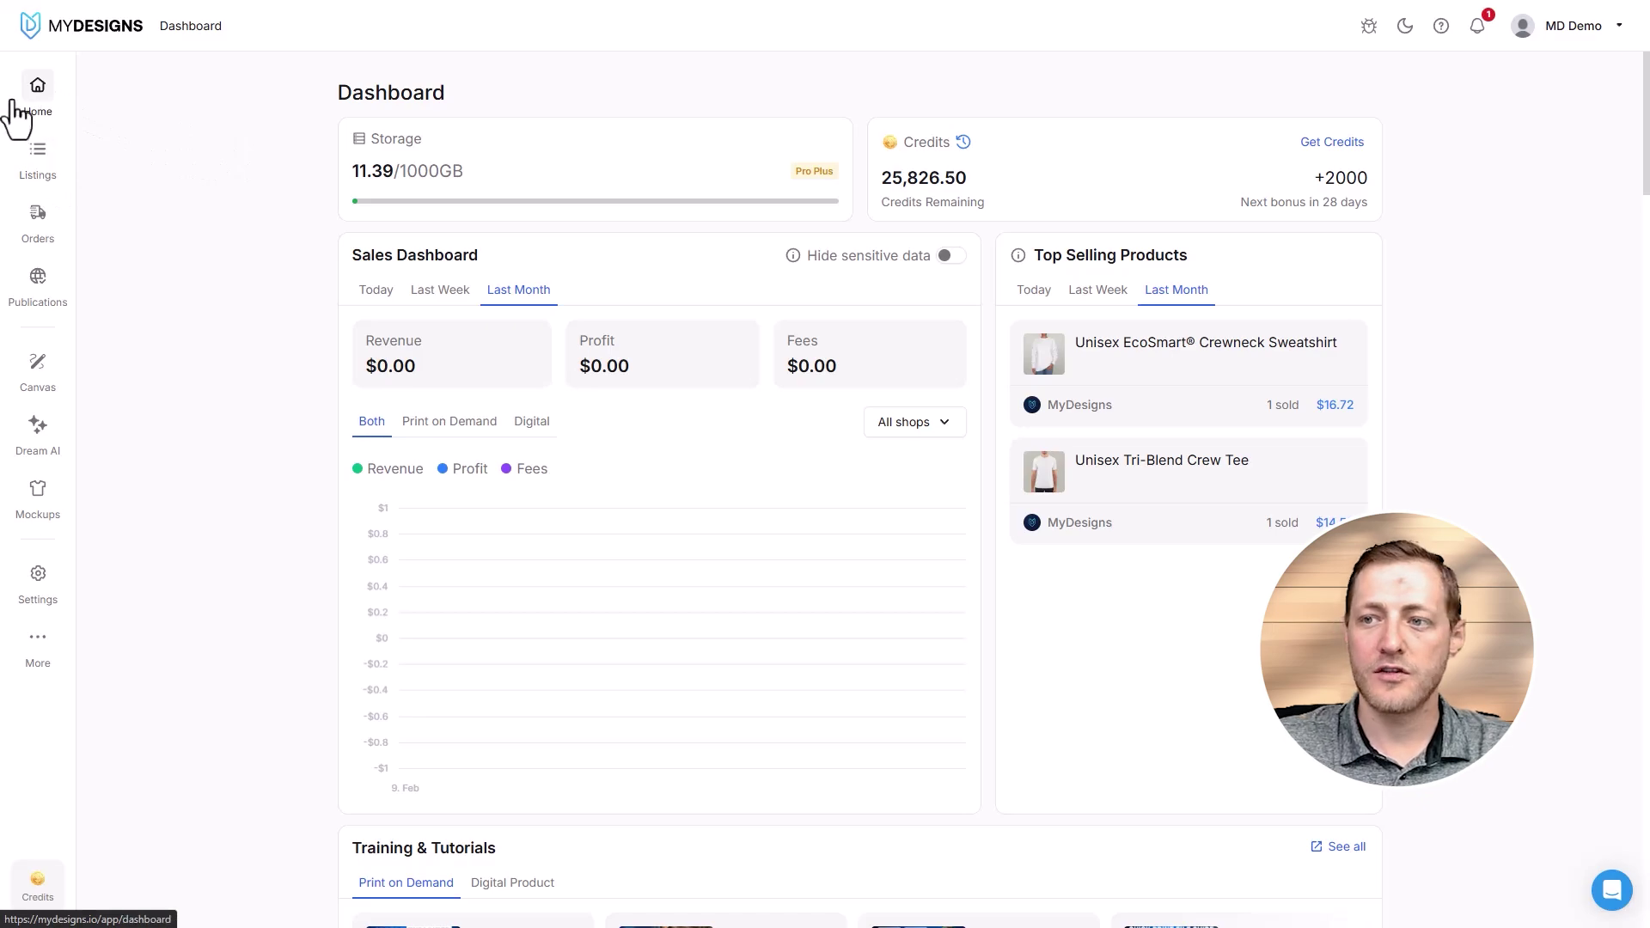
# Switch to MyDesigns and open the PERSONALIZED BLANKETS folder inside the YOUTUBE folder of the listing collections
pyautogui.click(53, 168)
pyautogui.click(268, 93)
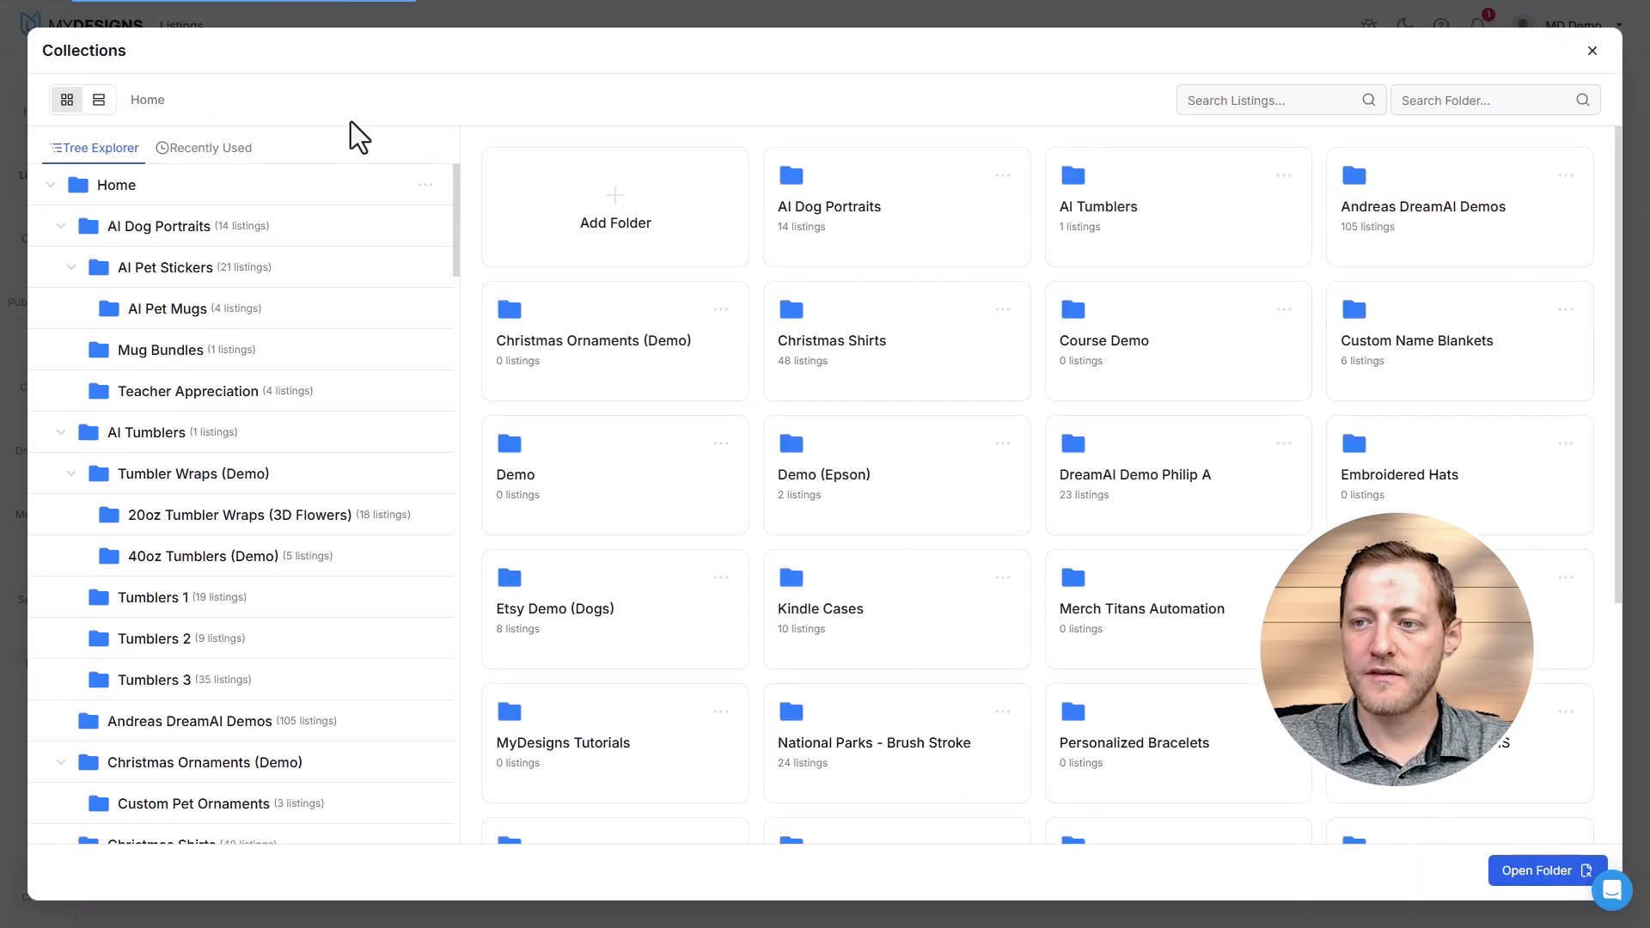
pyautogui.click(1474, 107)
pyautogui.write('Yo')
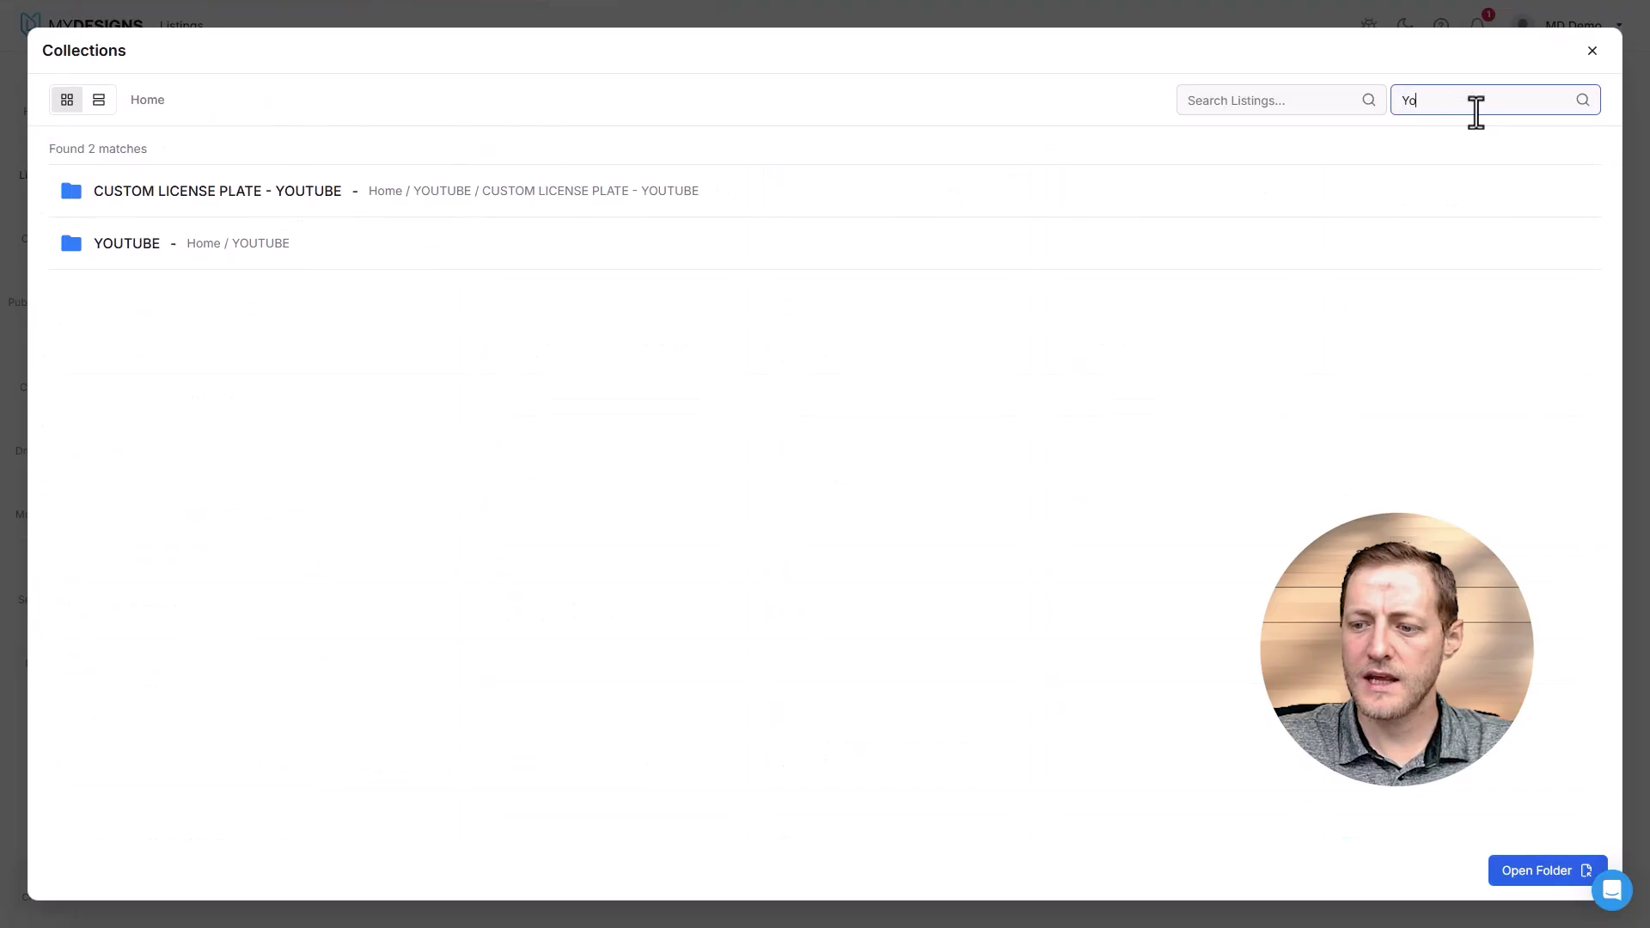
pyautogui.write('utube')
pyautogui.click(142, 245)
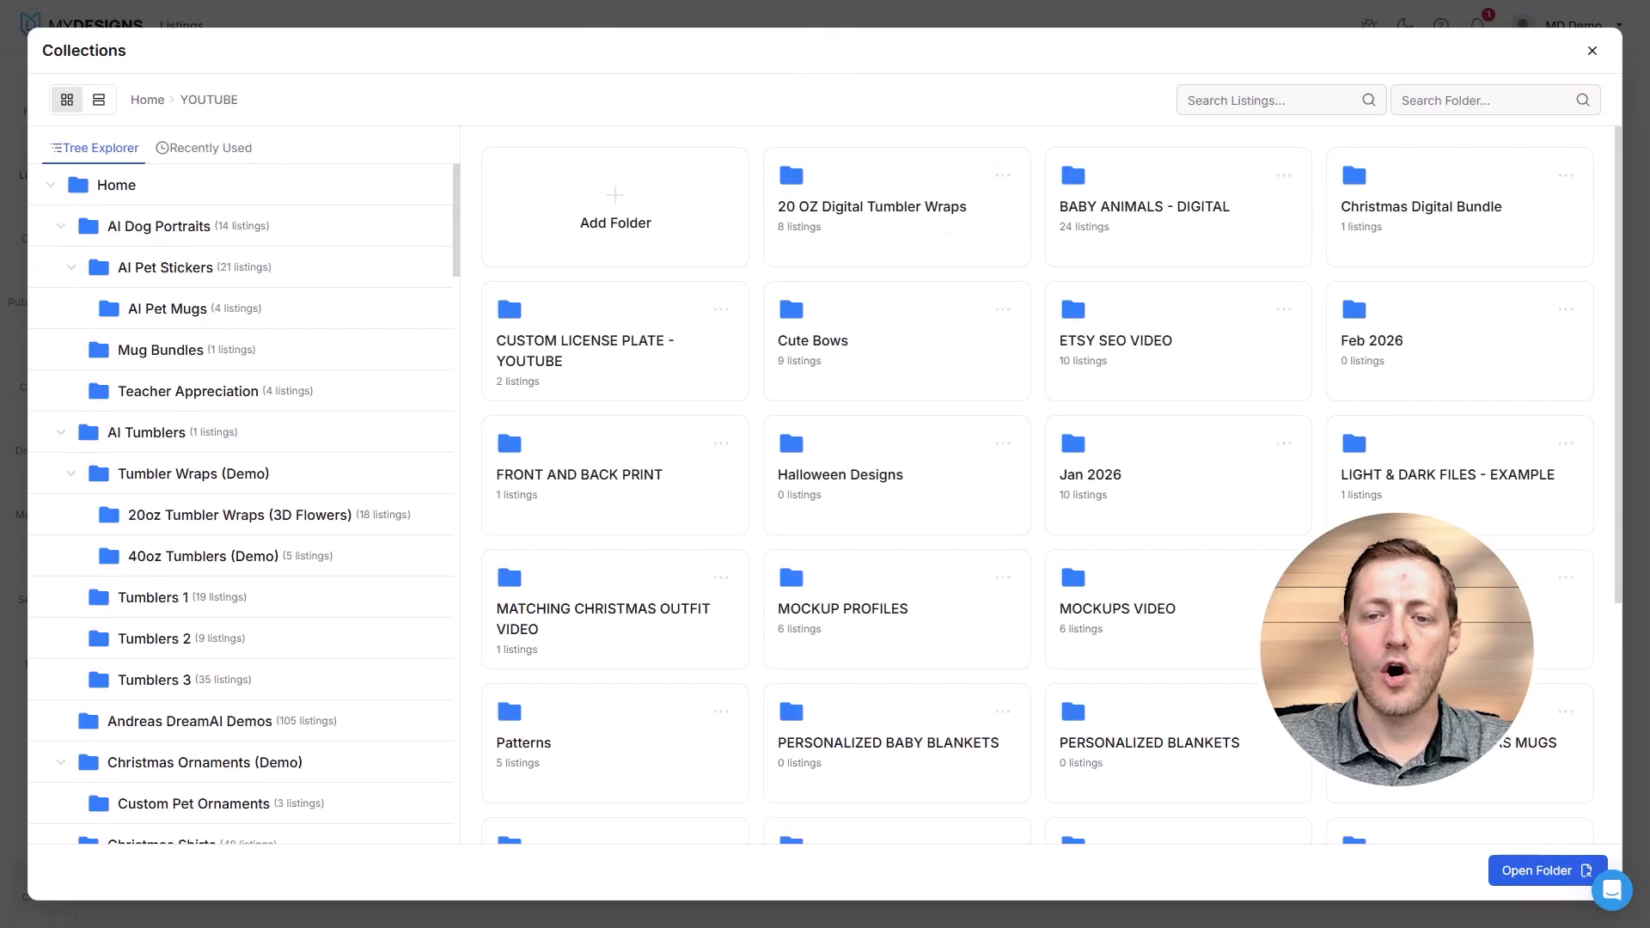
pyautogui.scroll(-1, 1152, 679)
pyautogui.doubleClick(1146, 683)
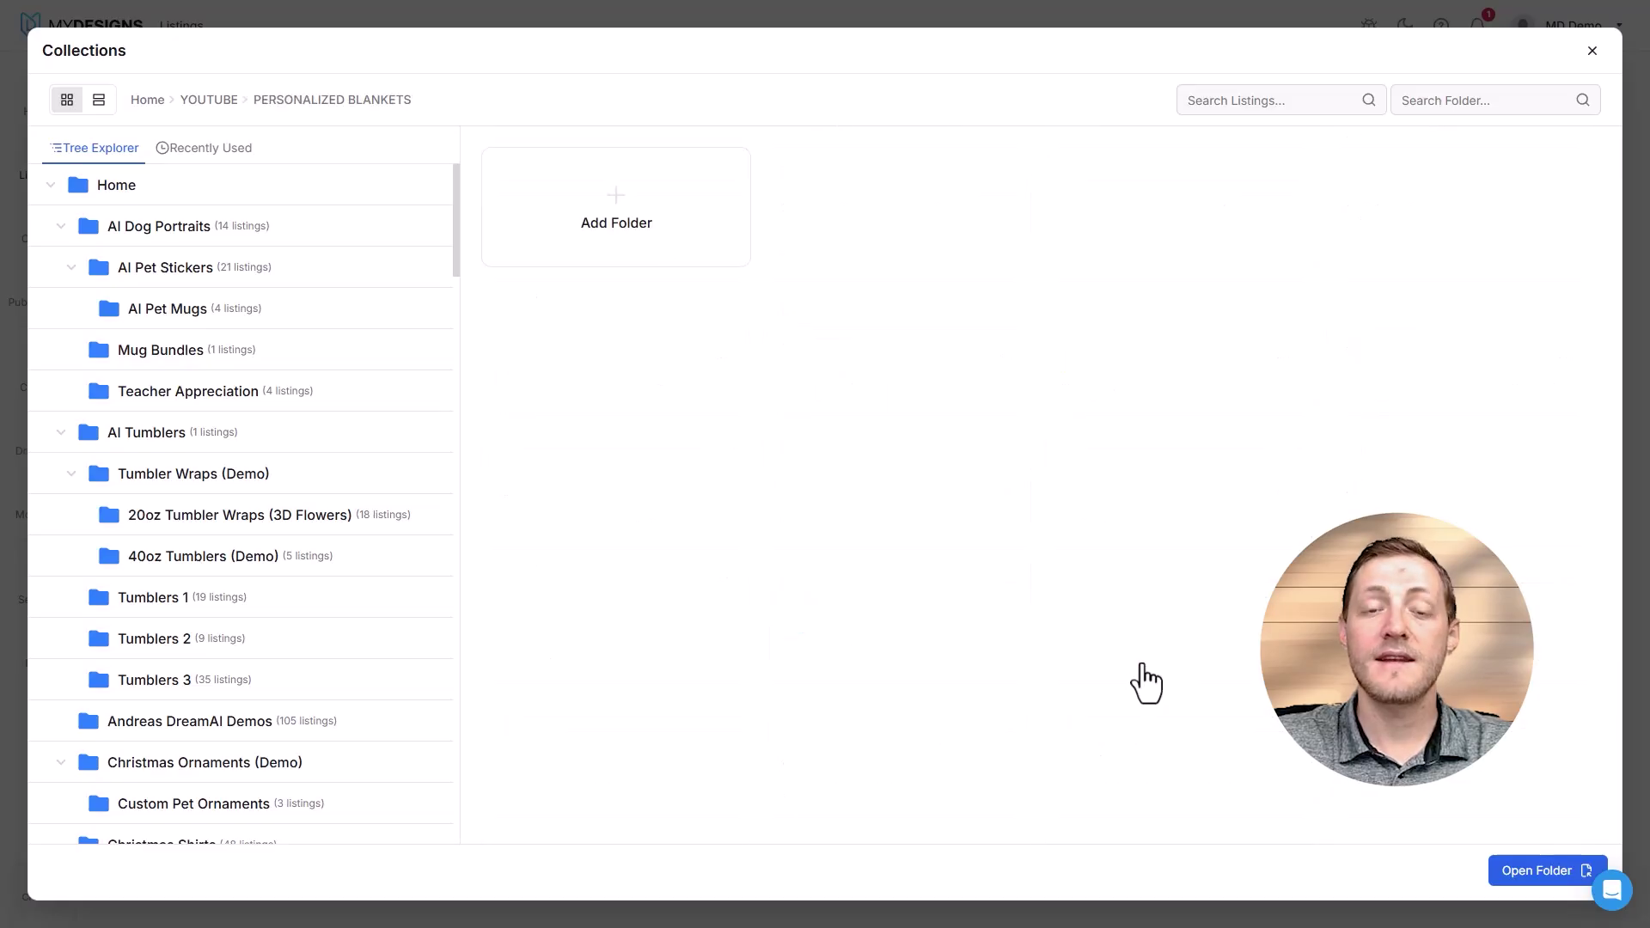
pyautogui.click(1535, 873)
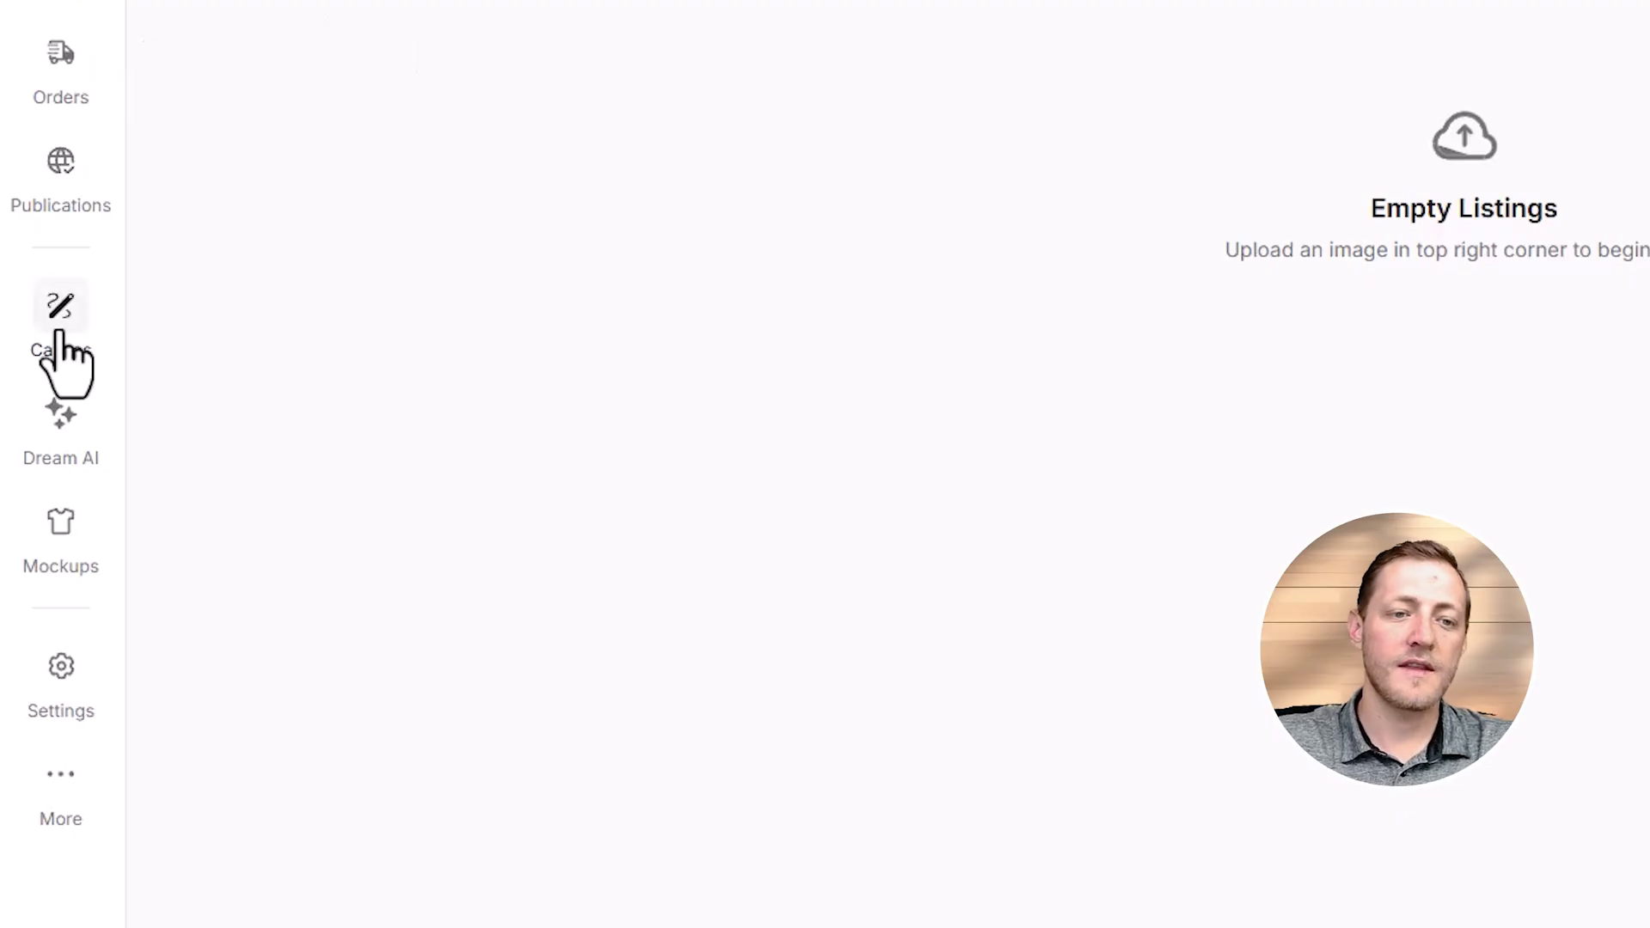
# Set up a new Canvas design with the Arctic Fleece Blanket (60" x 80") front template from District Photo
pyautogui.click(60, 320)
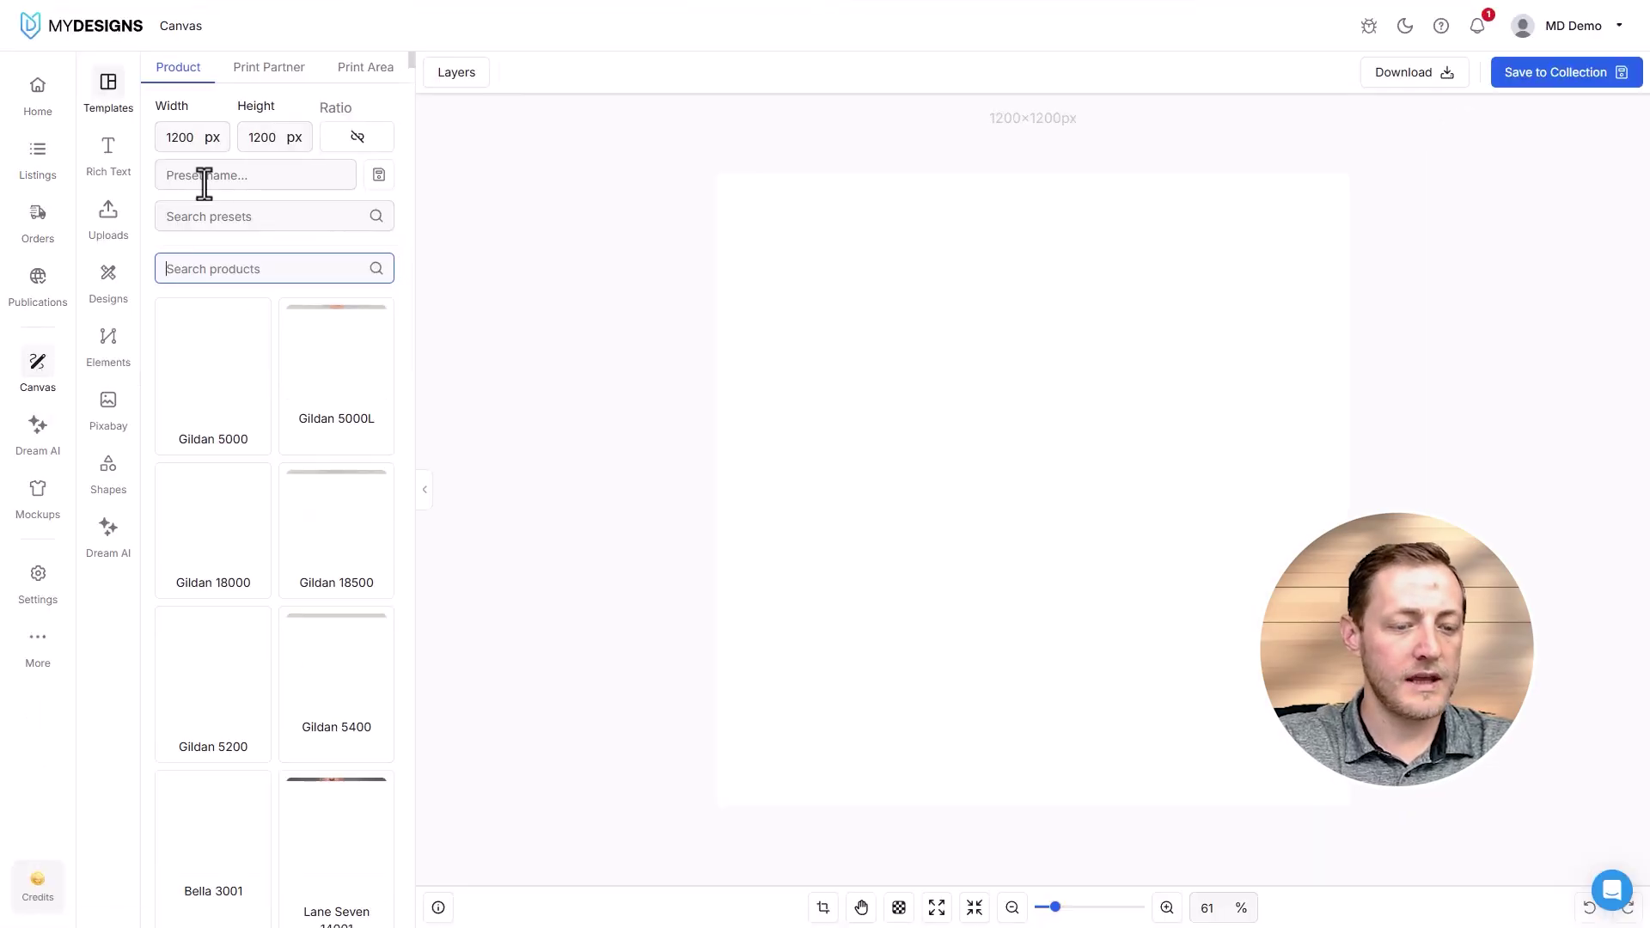
pyautogui.write('Artic')
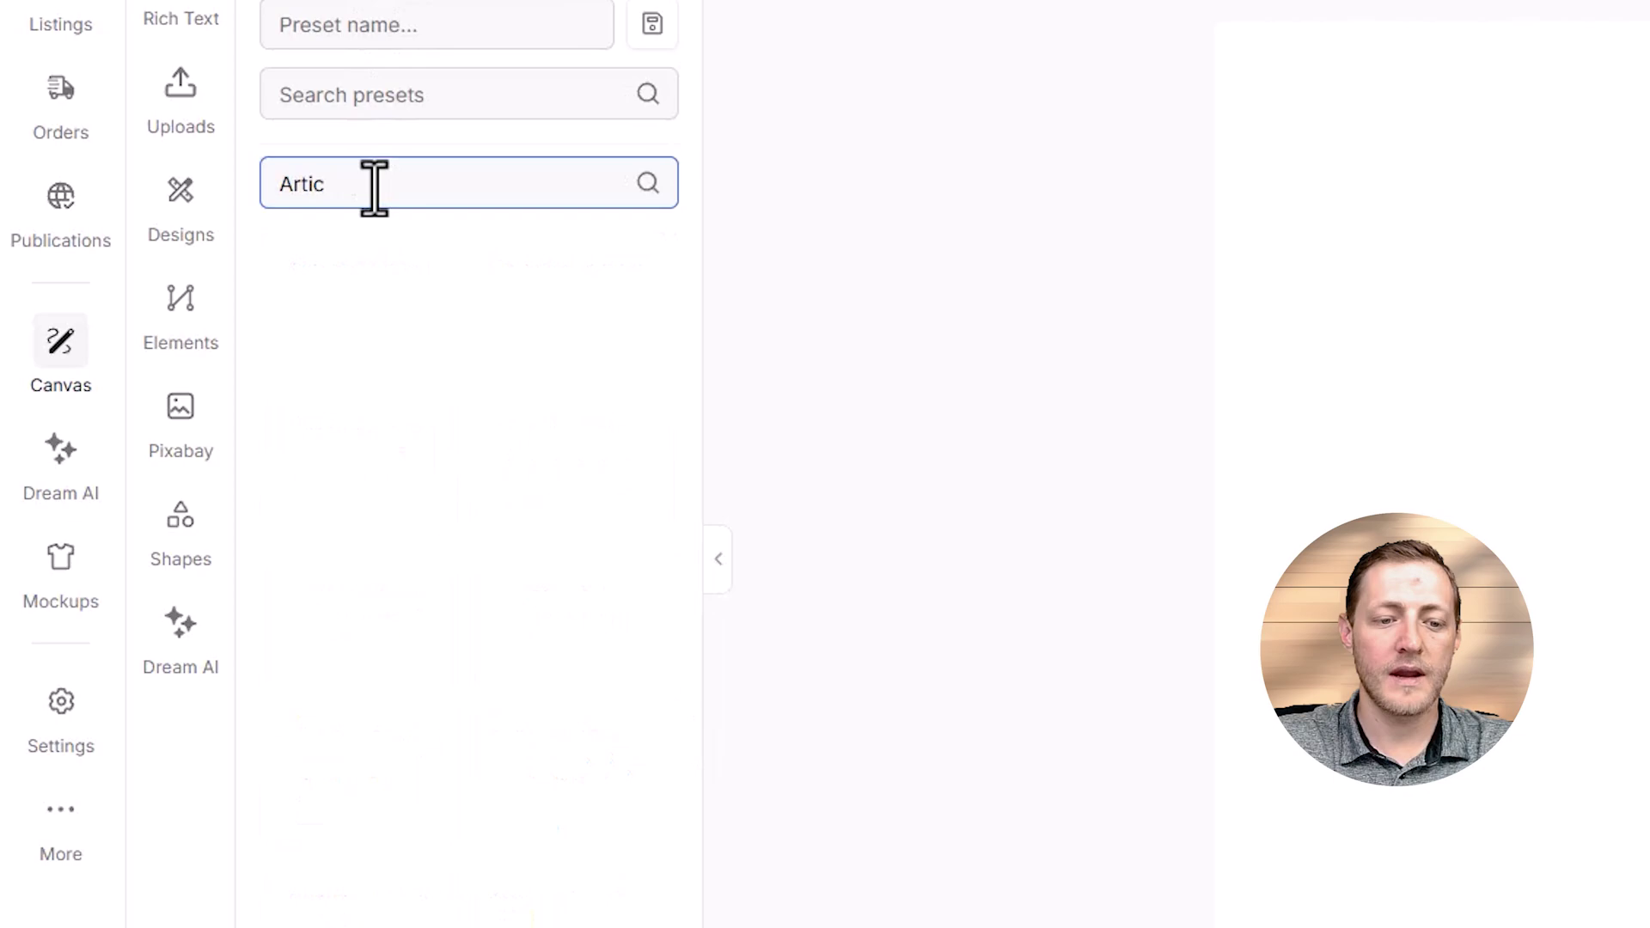
pyautogui.press('BackSpace')
pyautogui.press('BackSpace')
pyautogui.press('BackSpace')
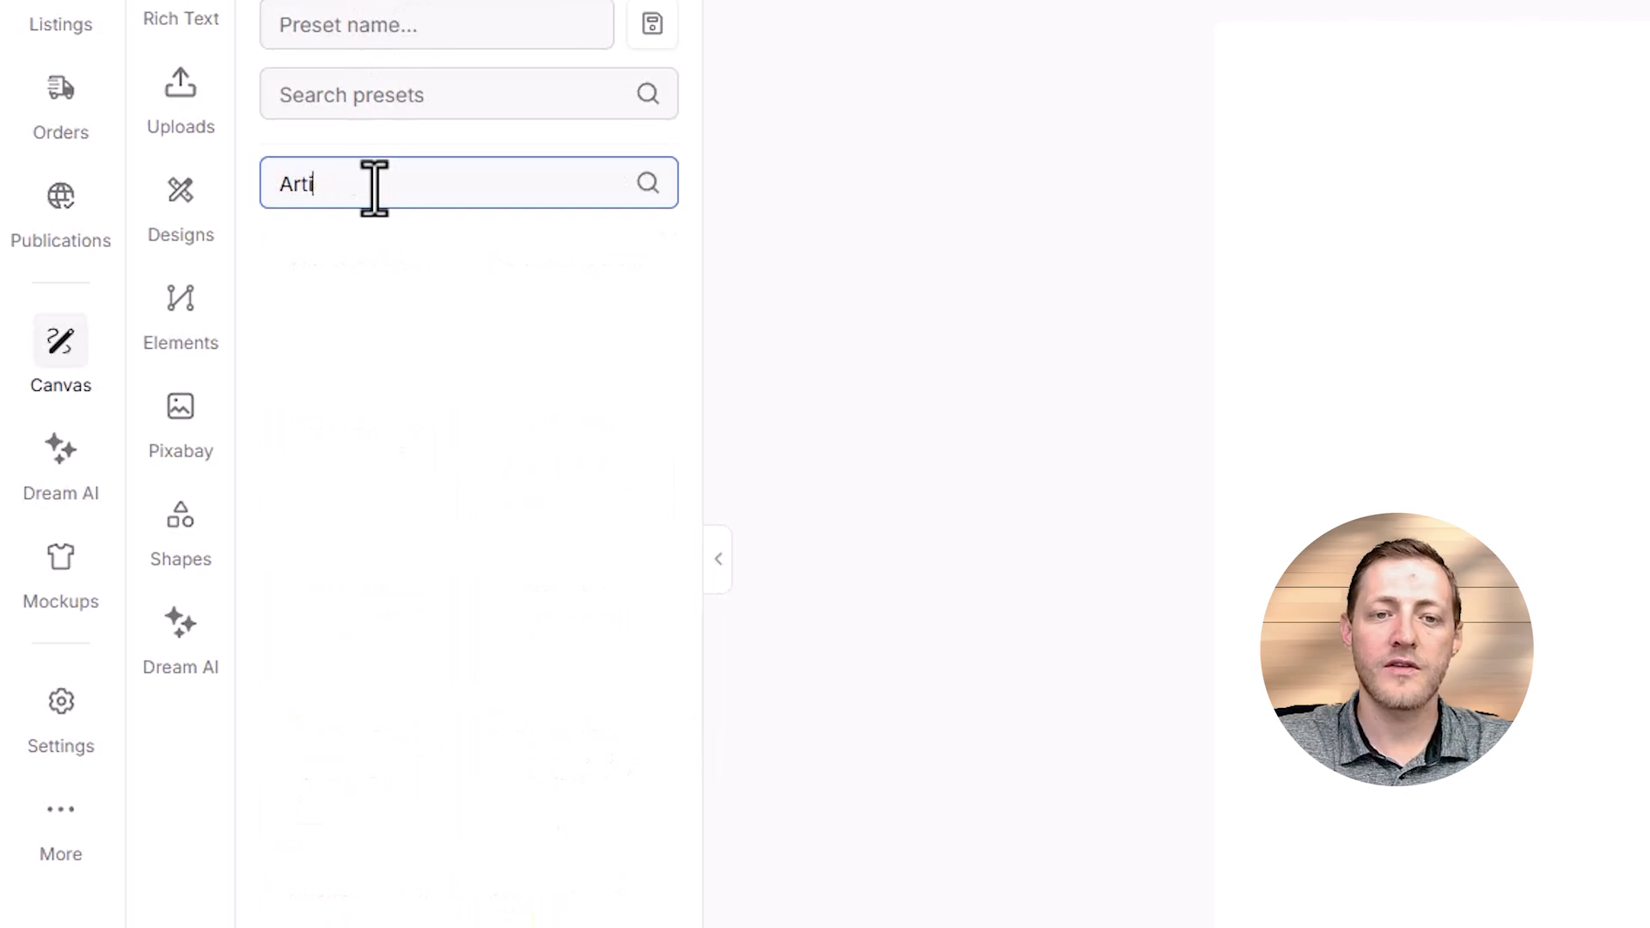
pyautogui.write('c')
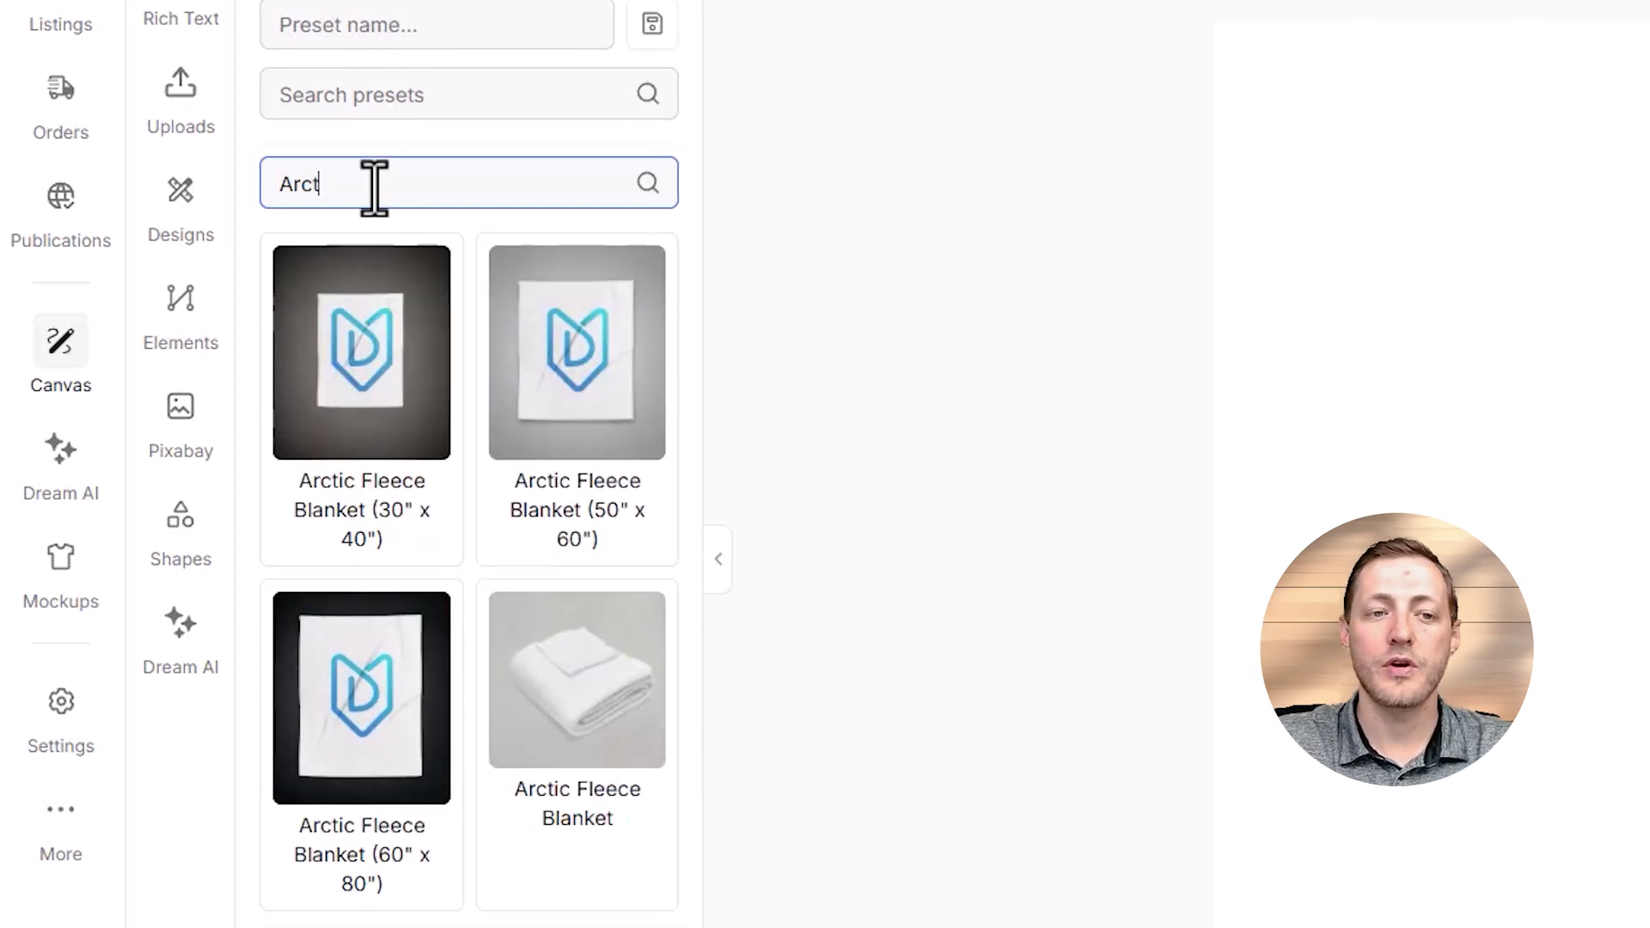
pyautogui.write('t')
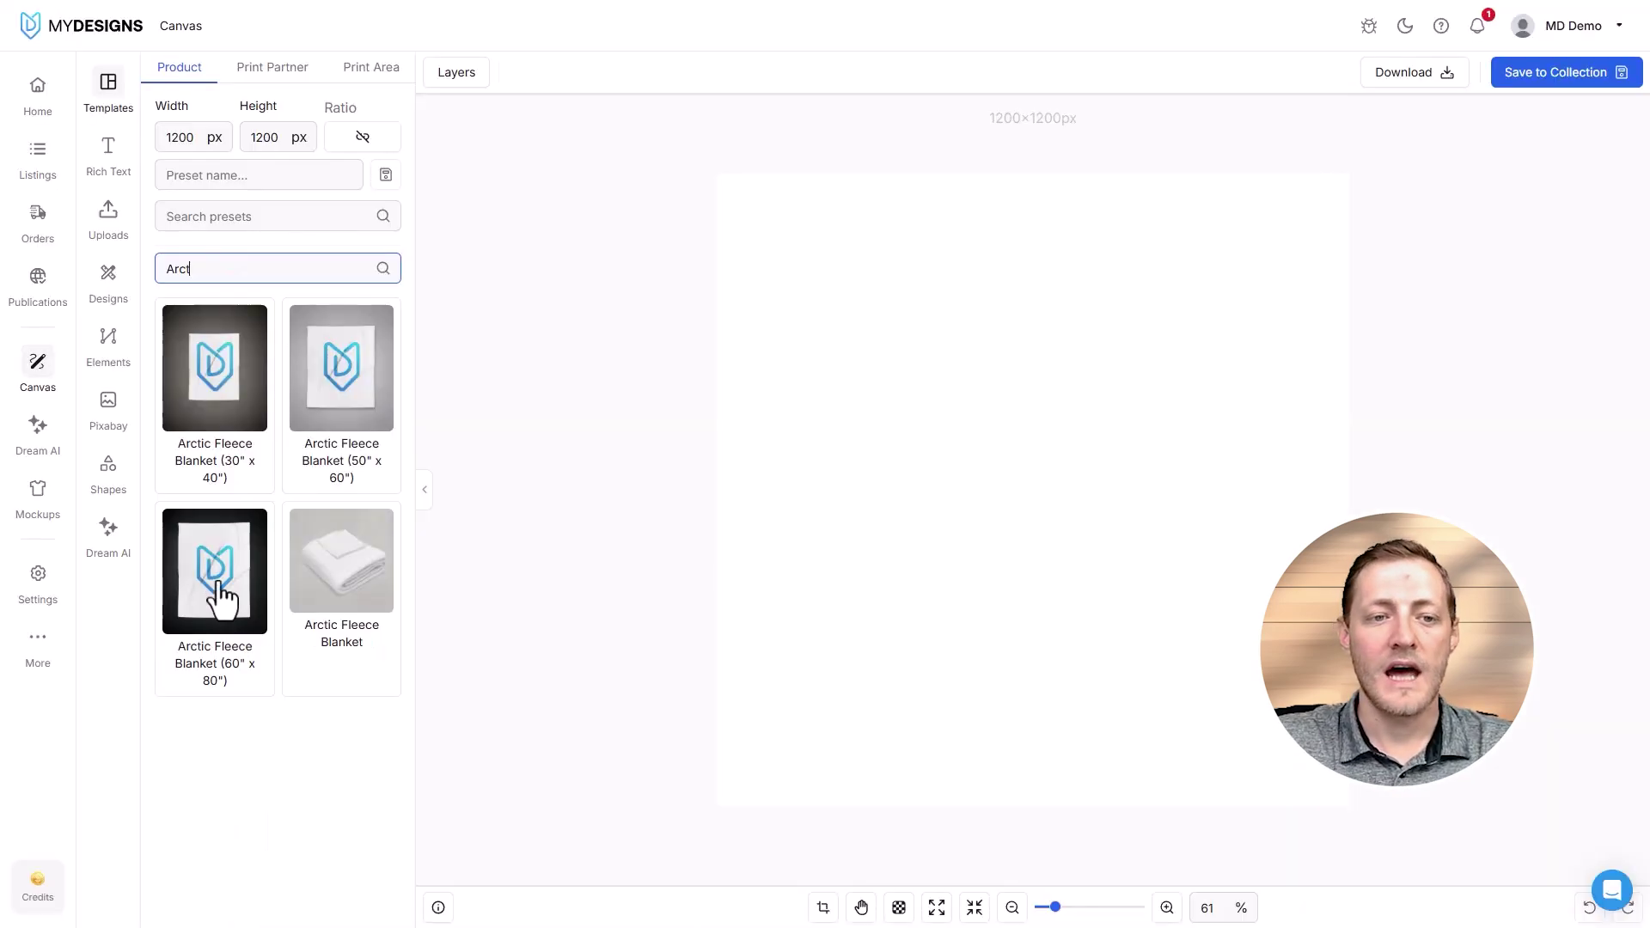
pyautogui.click(358, 738)
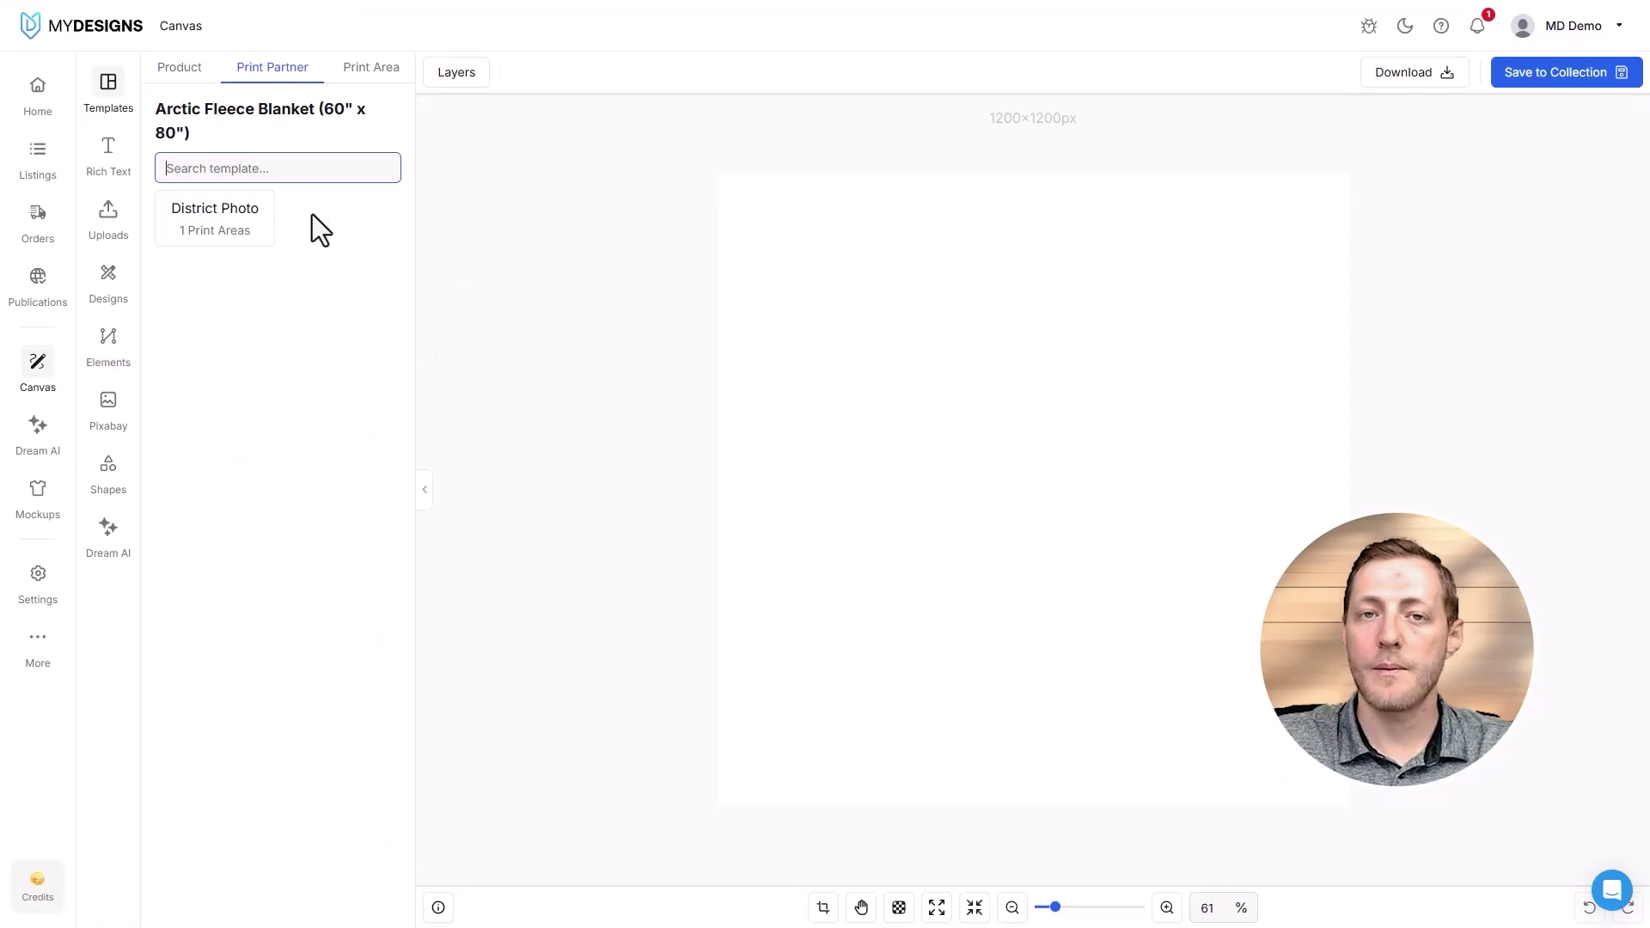
pyautogui.click(221, 245)
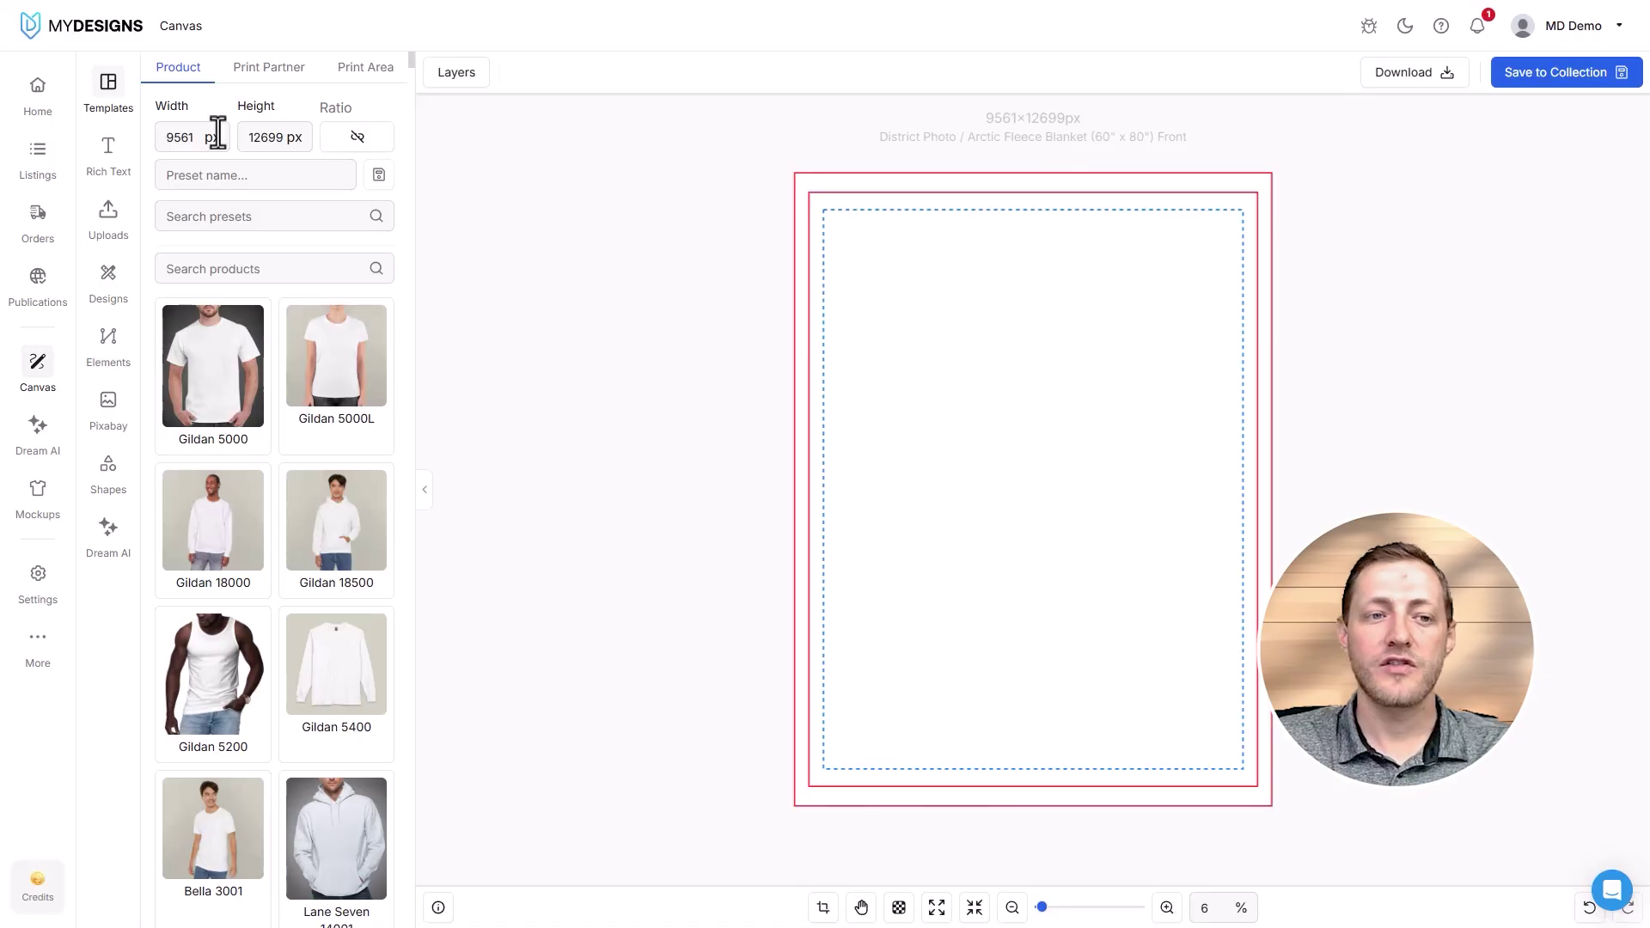
# Add the pink XOXO rich text style to the blanket and move it to the upper middle of the print area
pyautogui.click(108, 172)
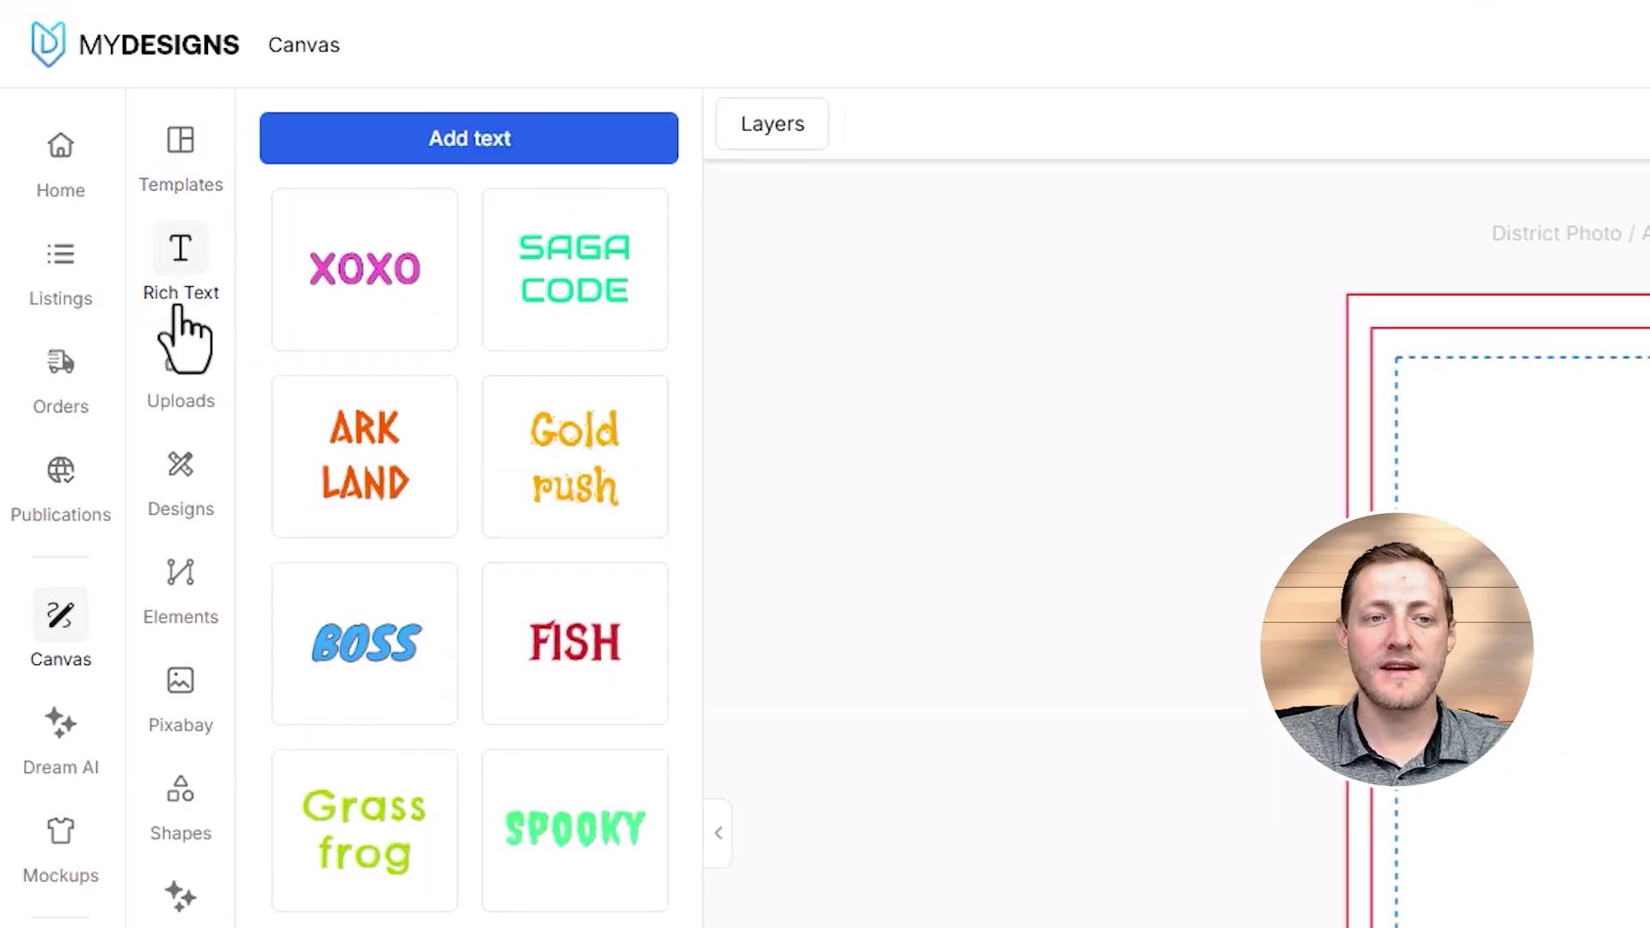
pyautogui.click(381, 273)
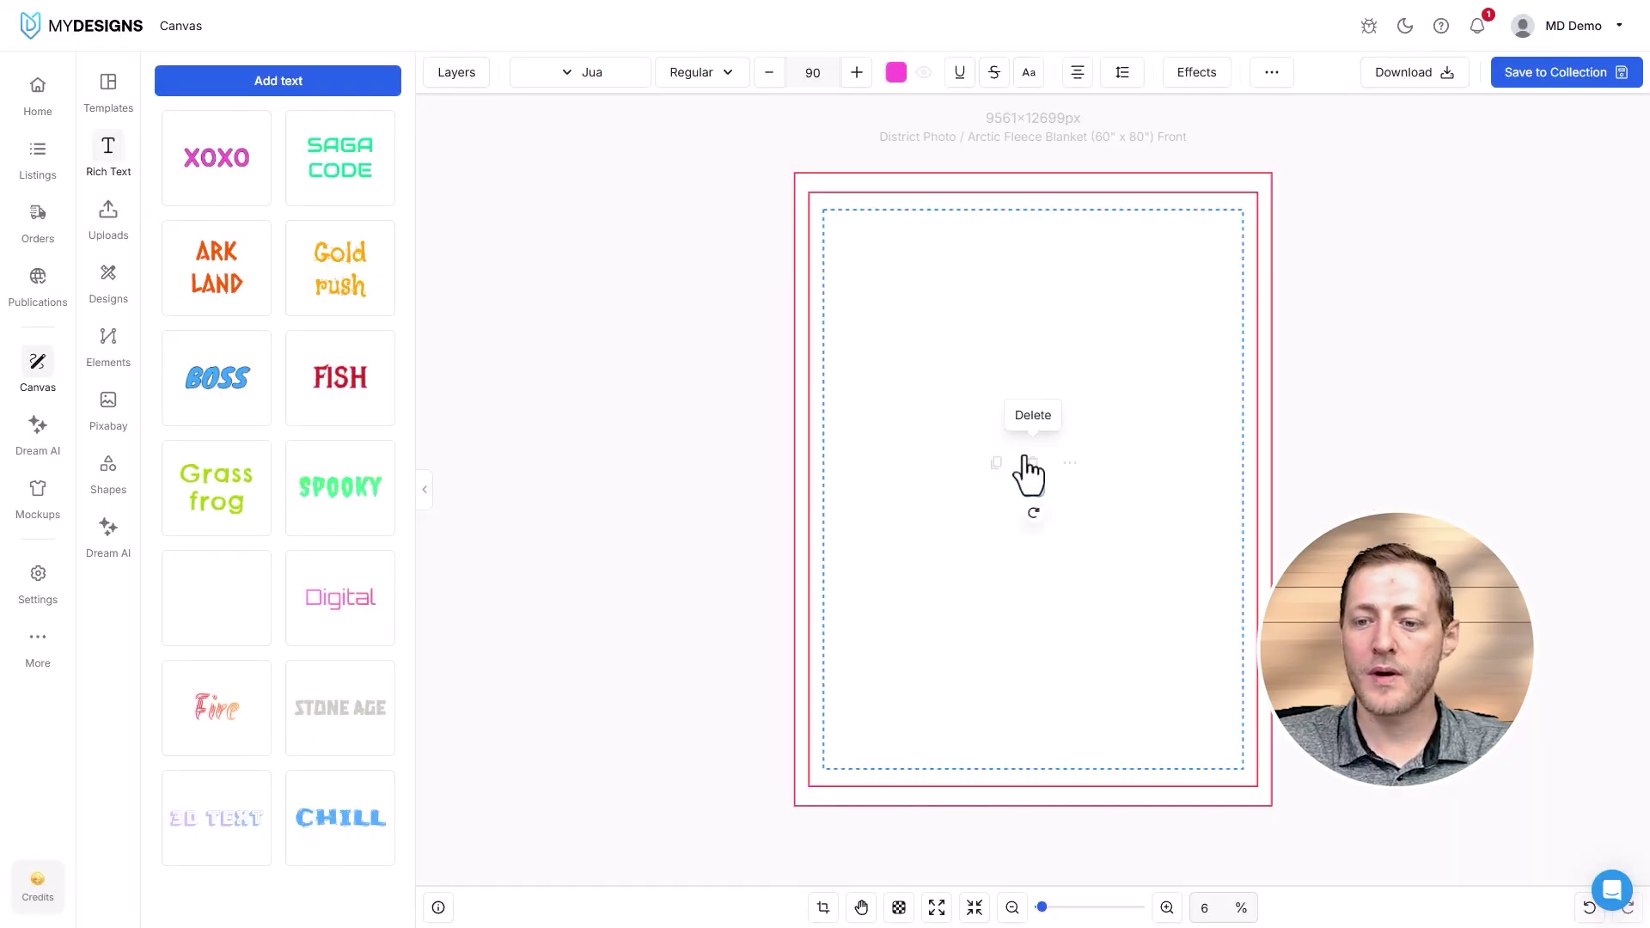
pyautogui.moveTo(1029, 473); pyautogui.dragTo(1034, 335)
# Replace the XOXO text with the child's first and second name and widen its box so both fit on one line
pyautogui.doubleClick(1034, 335)
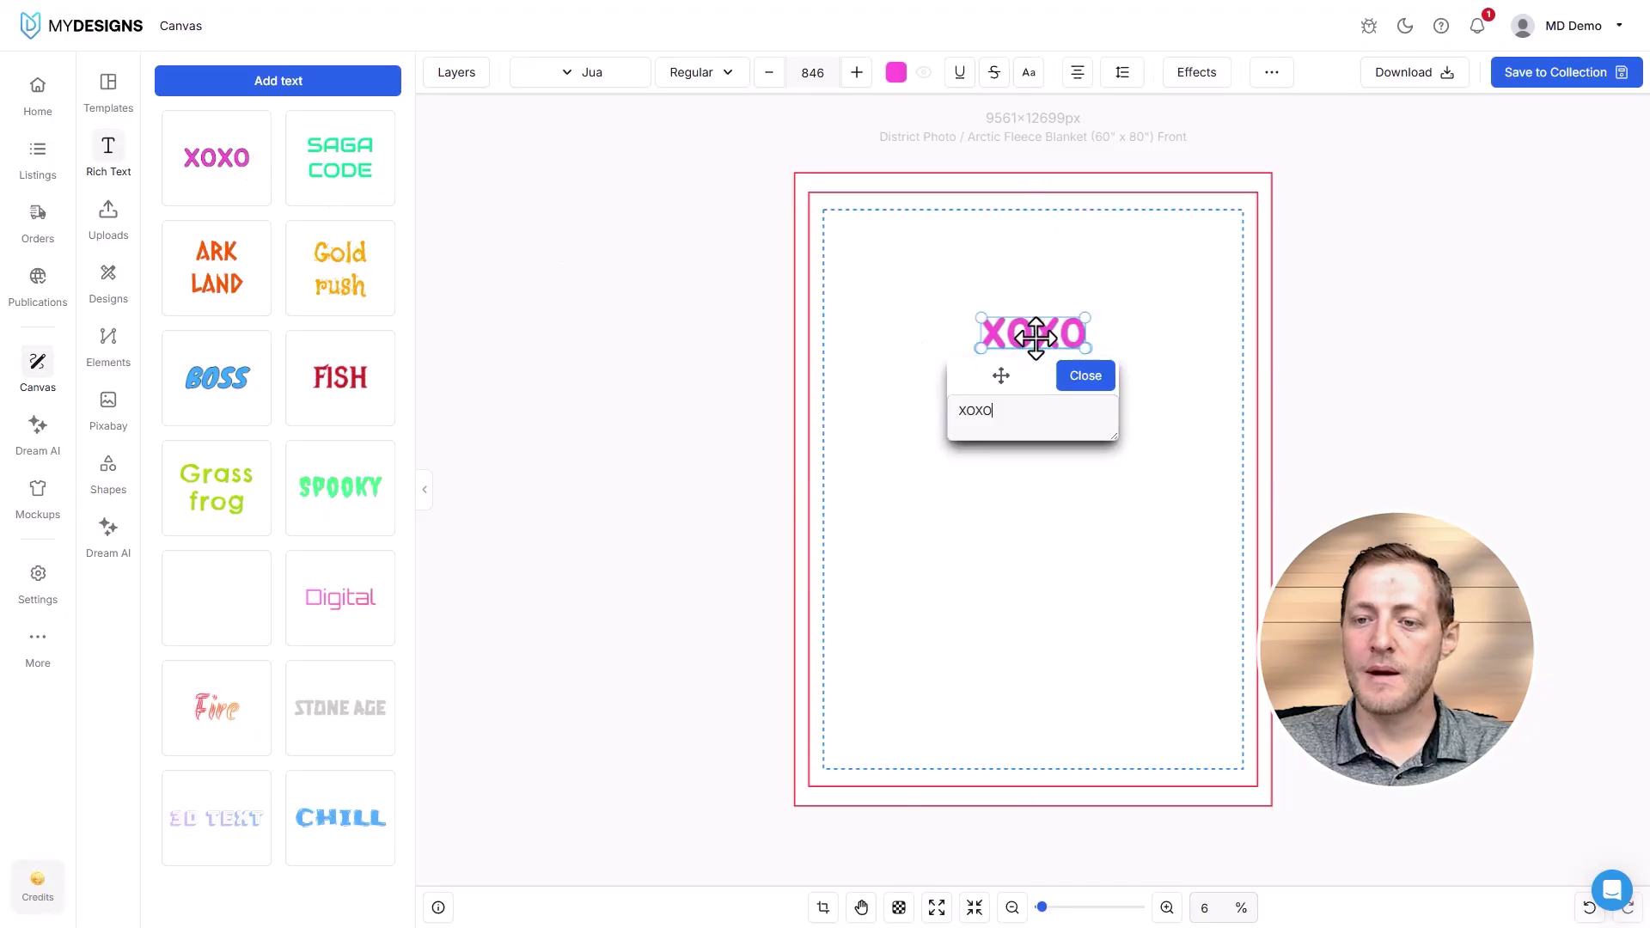
pyautogui.doubleClick(1028, 421)
pyautogui.write('Adal')
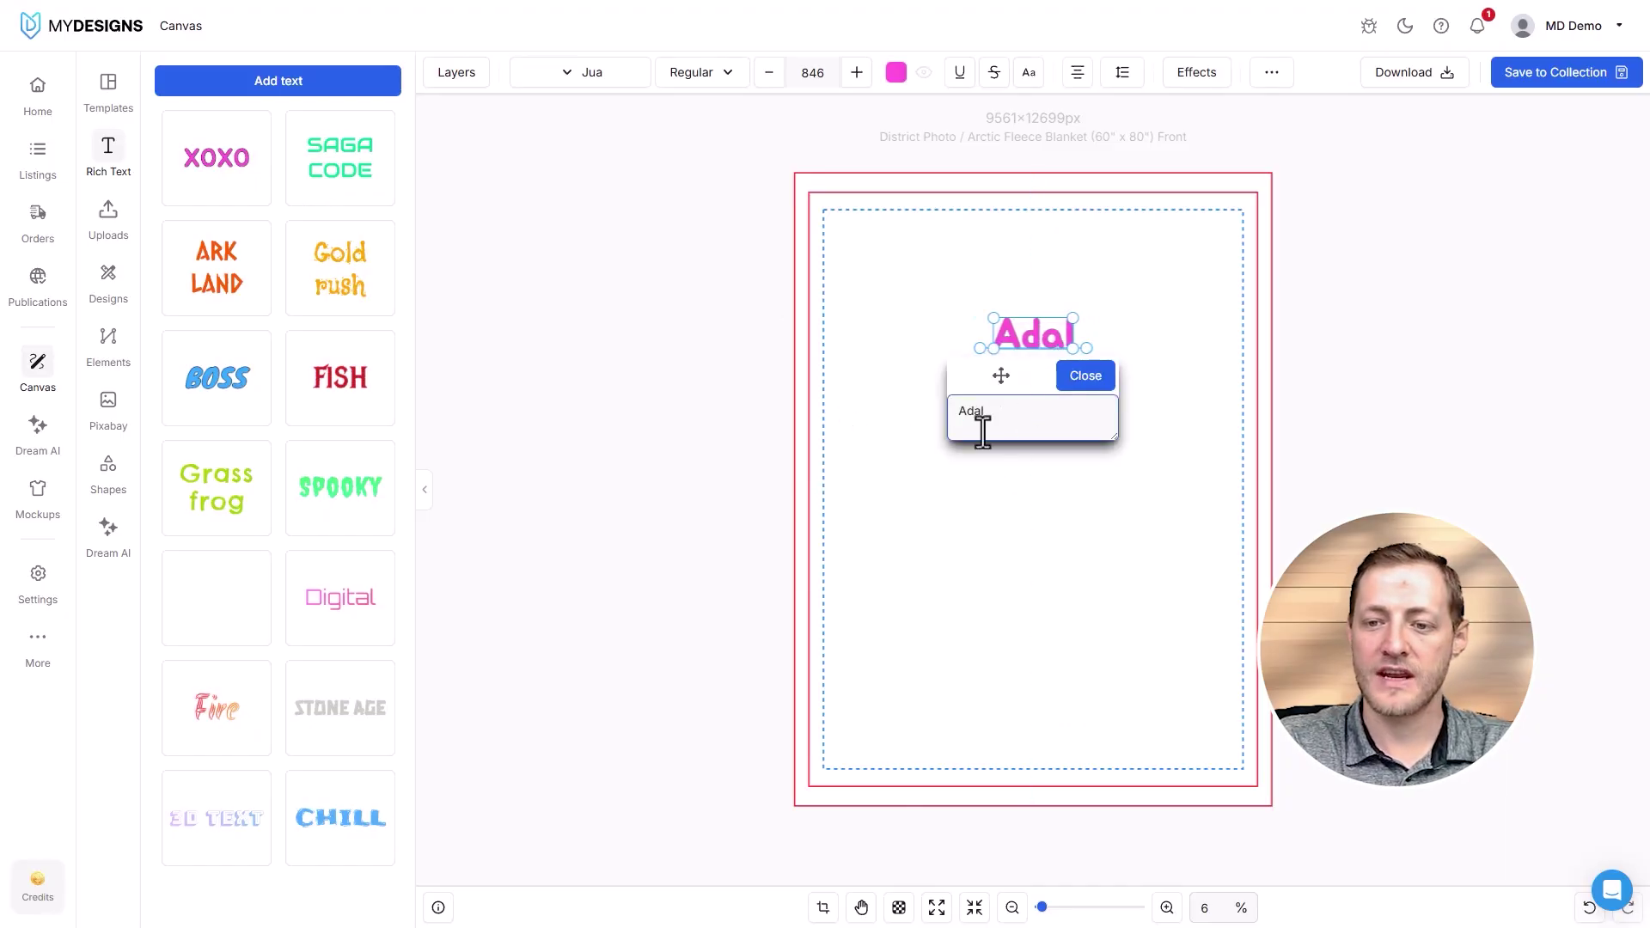
pyautogui.write('yn Rose')
pyautogui.click(1123, 284)
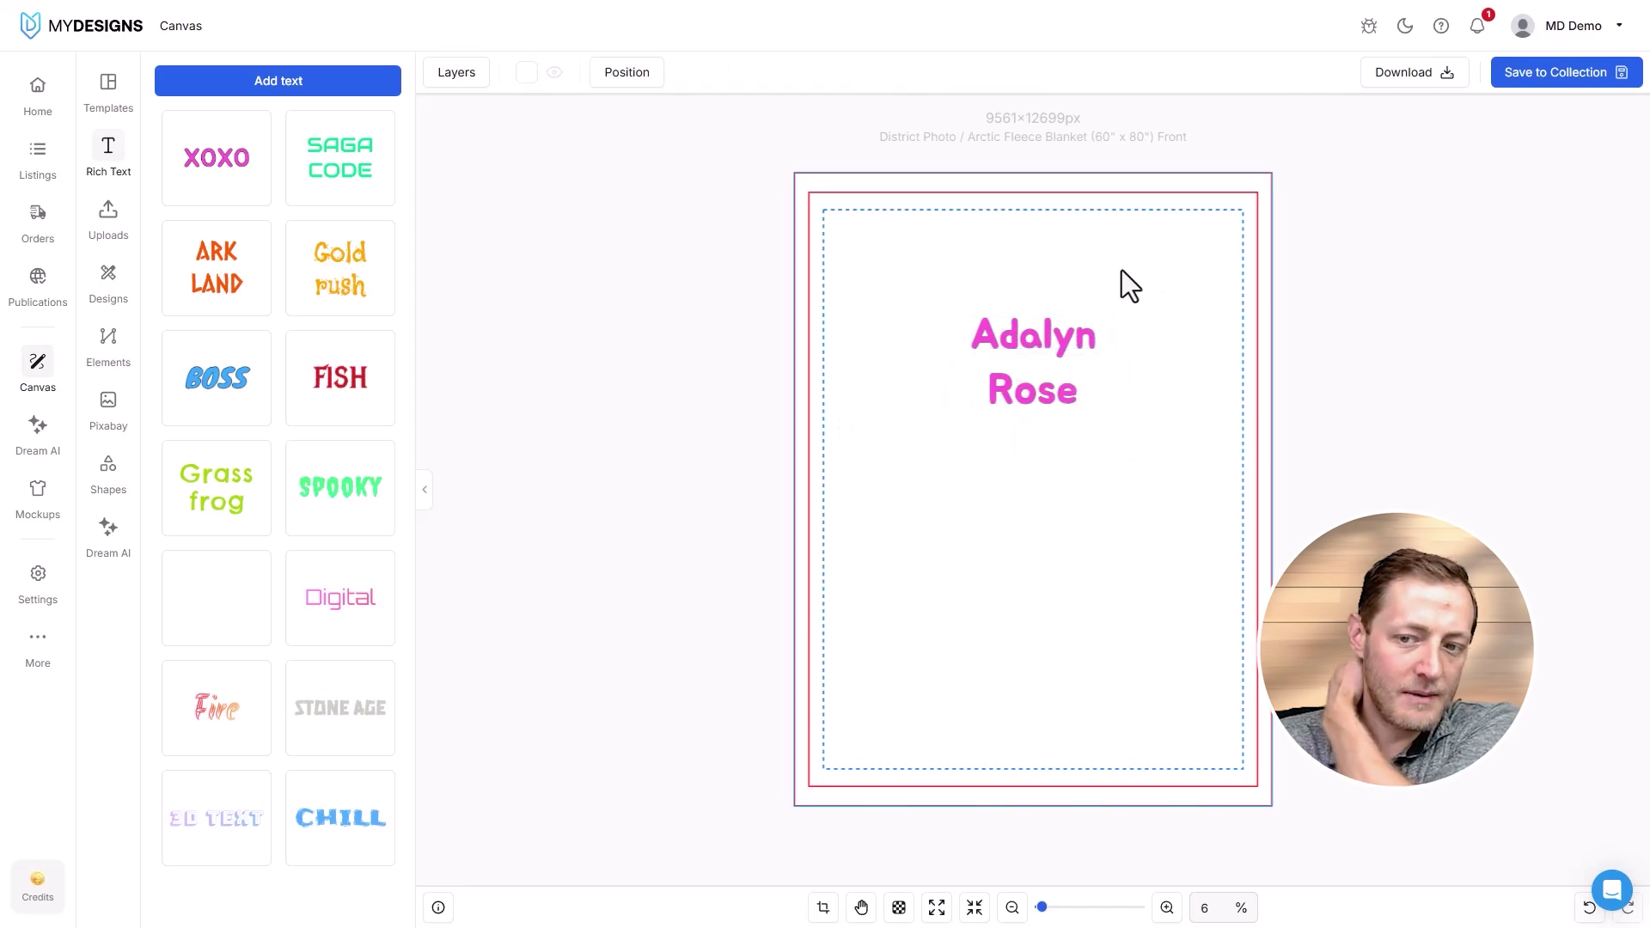
pyautogui.click(1075, 339)
pyautogui.moveTo(1143, 348)
pyautogui.mouseDown()
pyautogui.moveTo(1215, 349)
pyautogui.moveTo(1131, 328)
pyautogui.mouseUp()
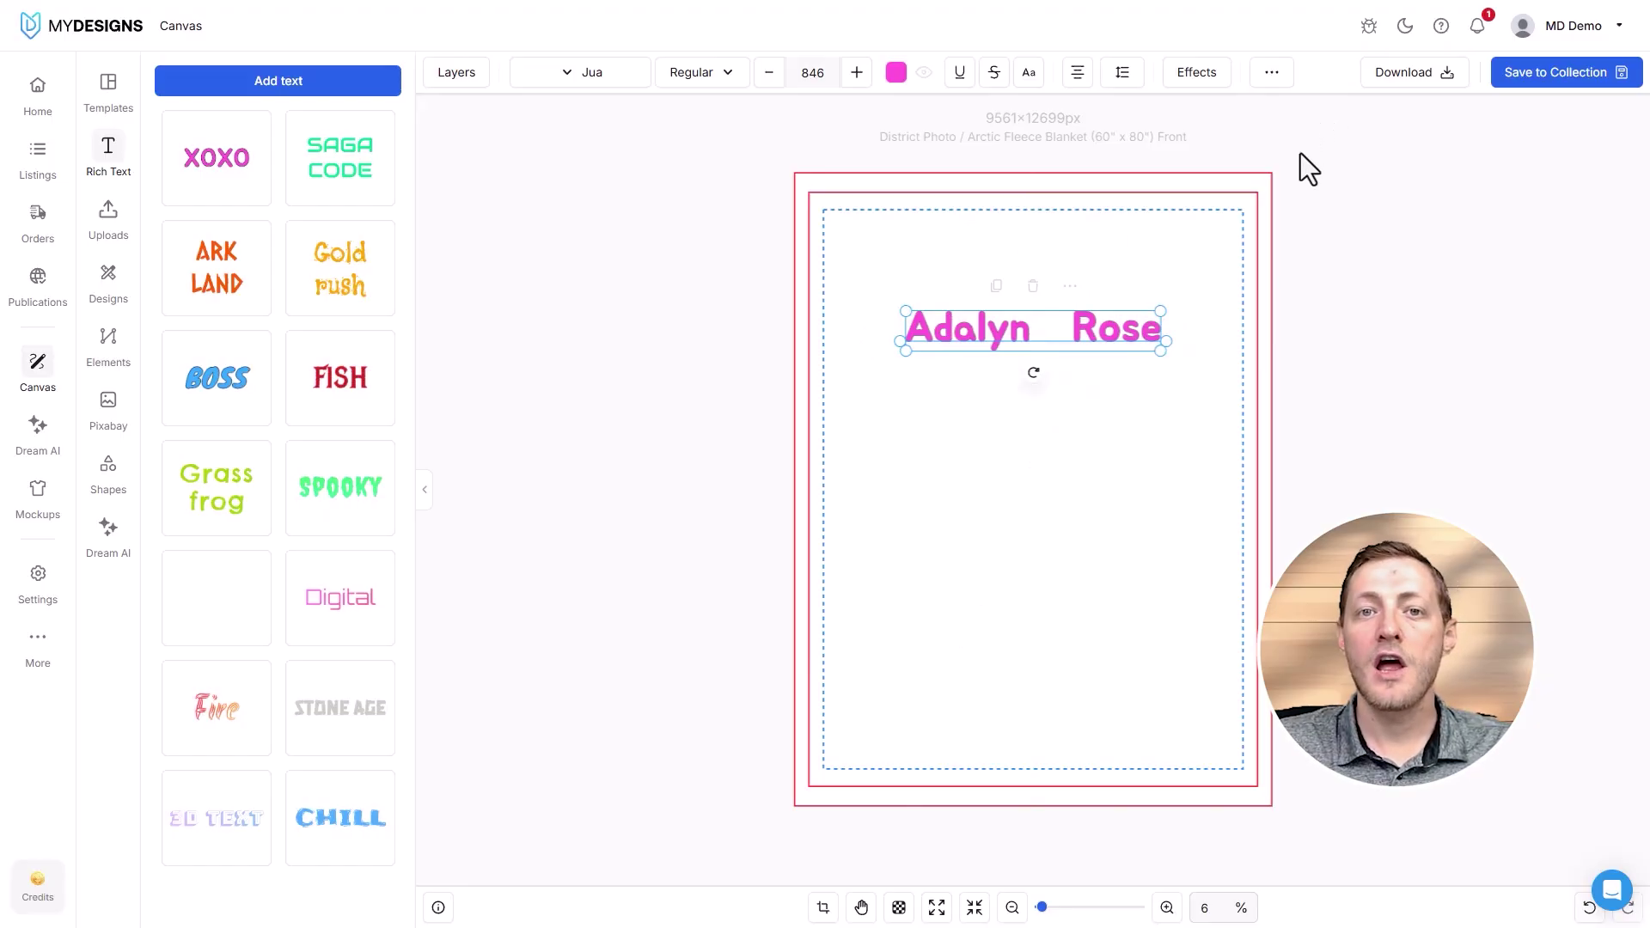
# Enable Pattern Repeat on the name text so it fills the blanket
pyautogui.click(1272, 77)
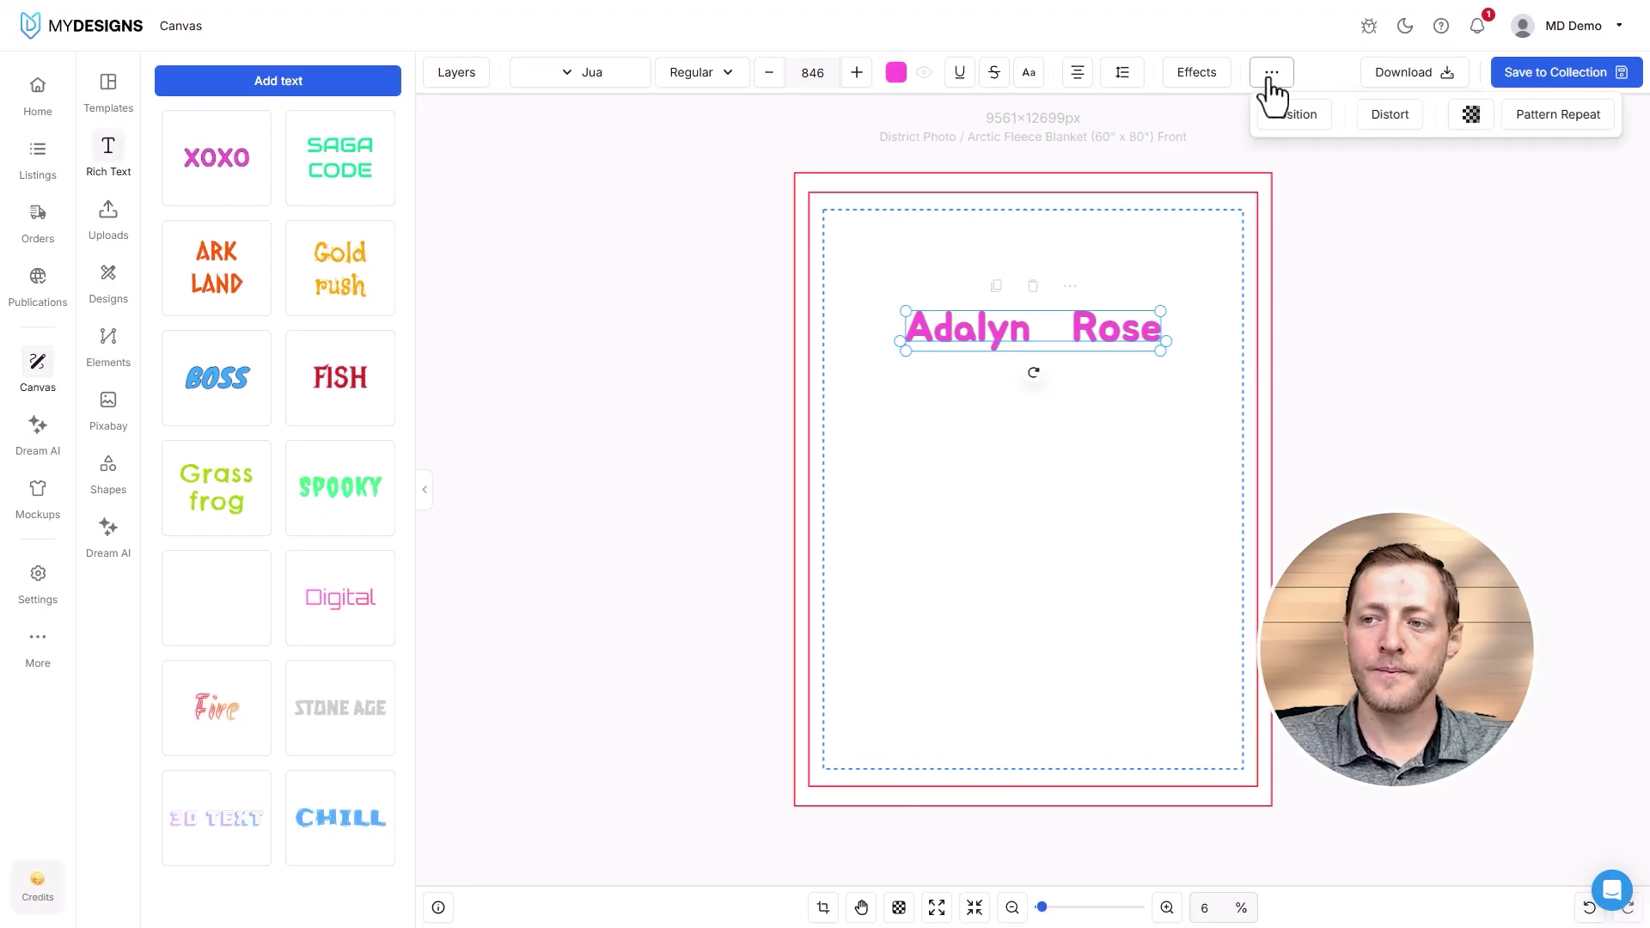
pyautogui.click(1581, 121)
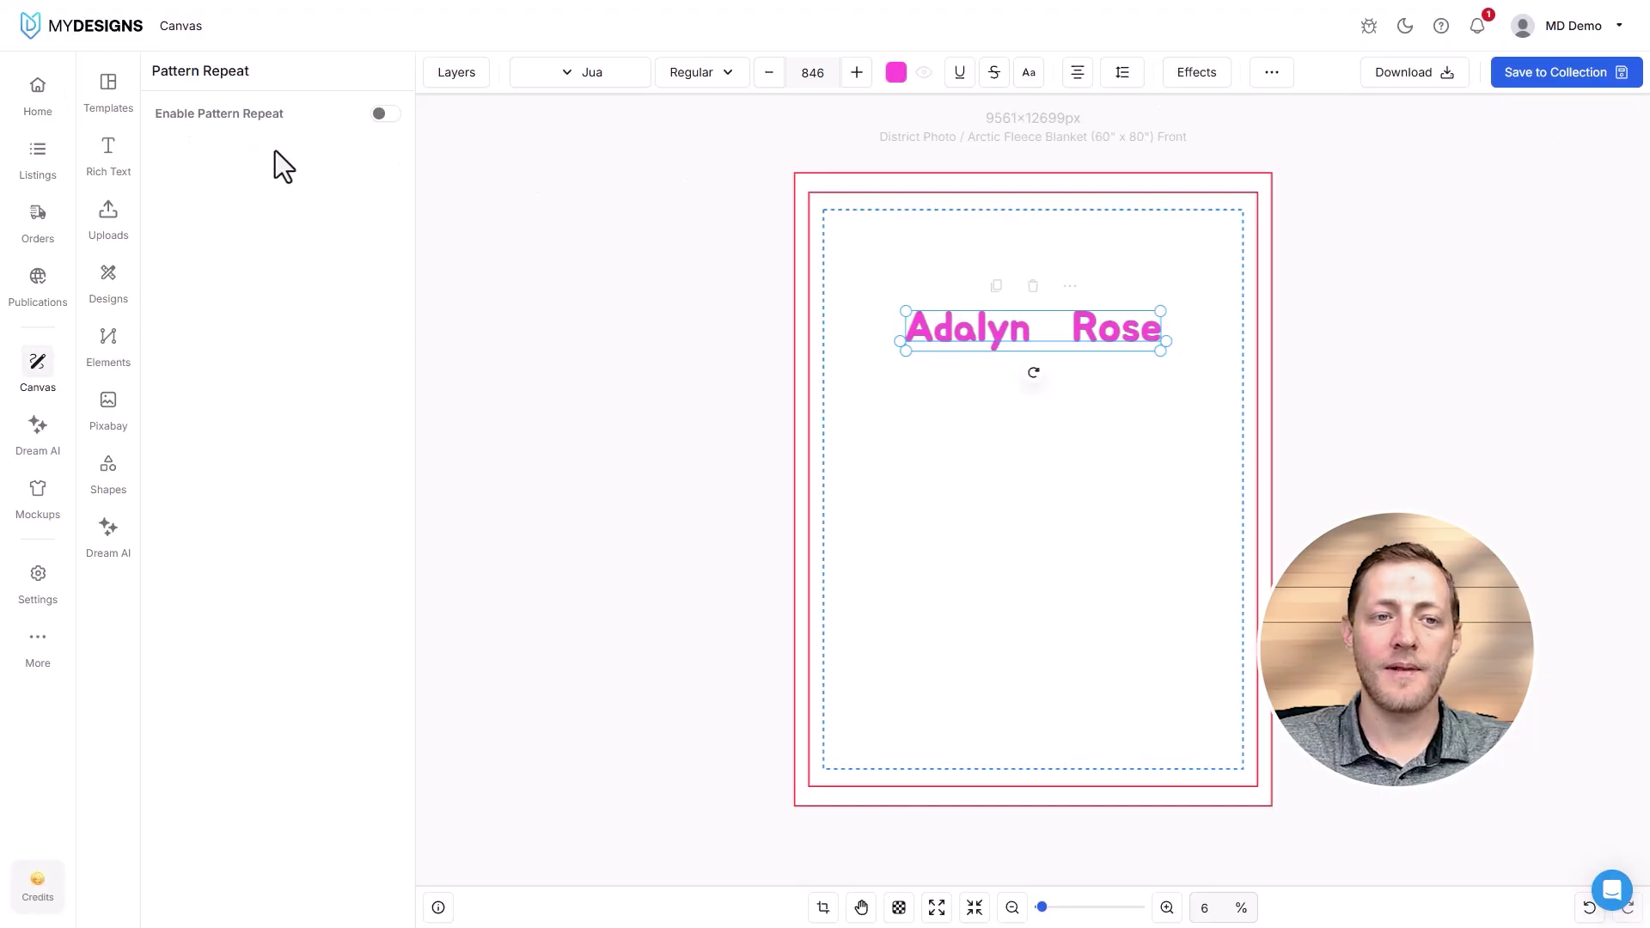
pyautogui.click(384, 117)
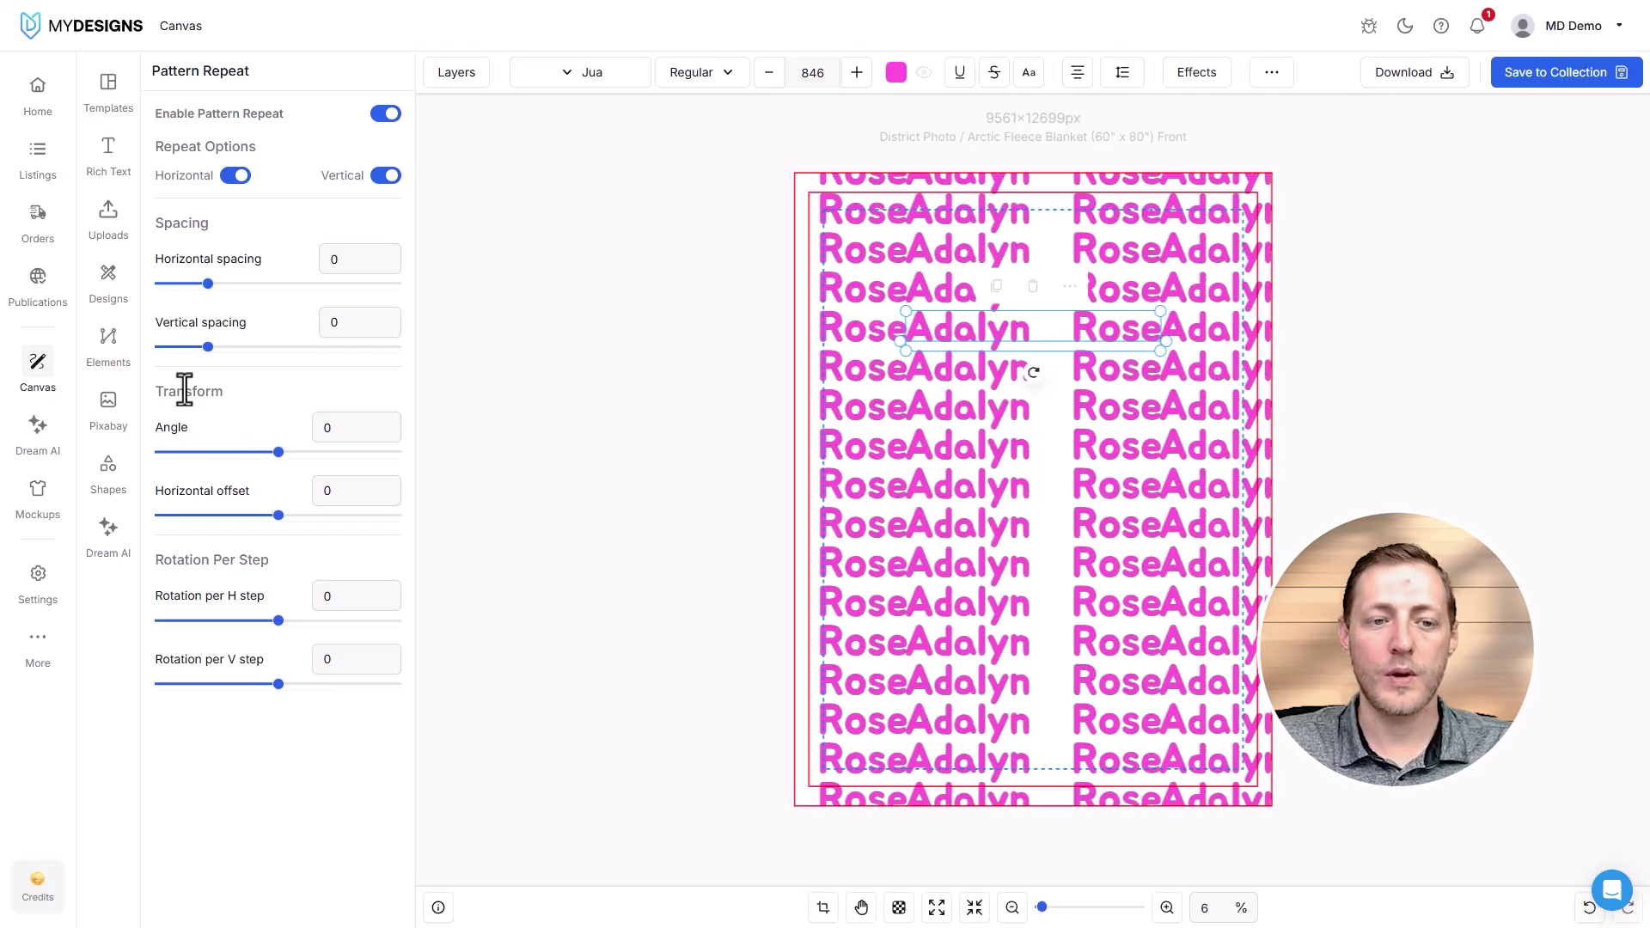
# Set the pattern's horizontal spacing to 13, vertical spacing to 41 and horizontal offset to -29
pyautogui.moveTo(208, 285); pyautogui.dragTo(221, 284)
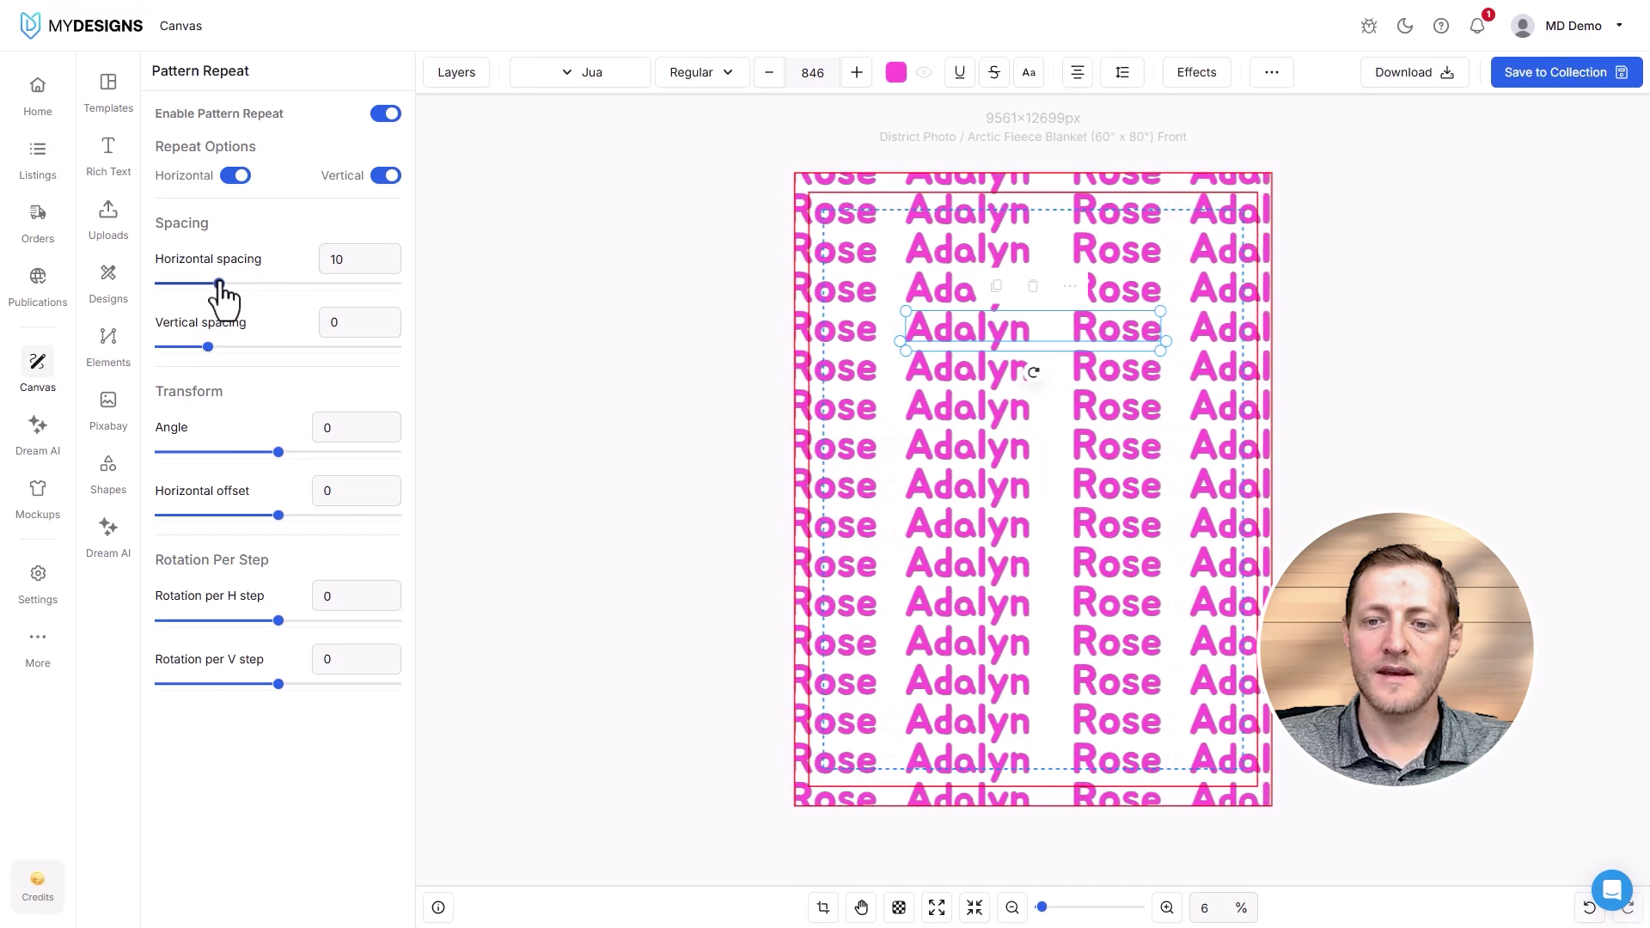
pyautogui.moveTo(208, 346); pyautogui.dragTo(248, 347)
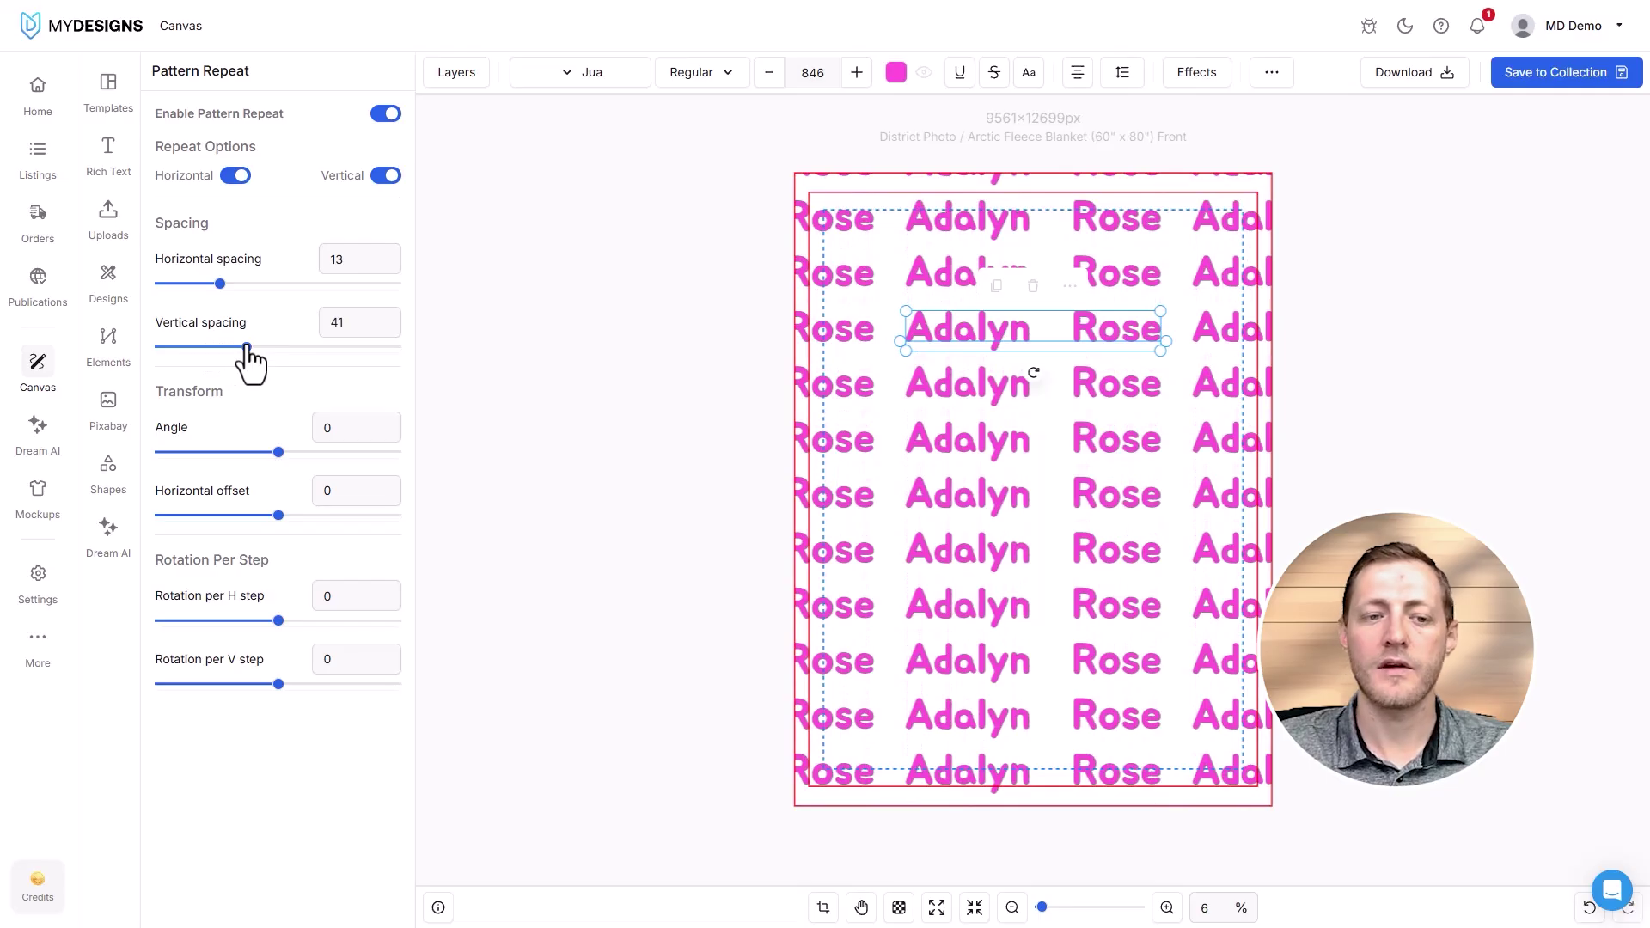
pyautogui.moveTo(278, 453)
pyautogui.mouseDown()
pyautogui.moveTo(258, 452)
pyautogui.moveTo(279, 452)
pyautogui.mouseUp()
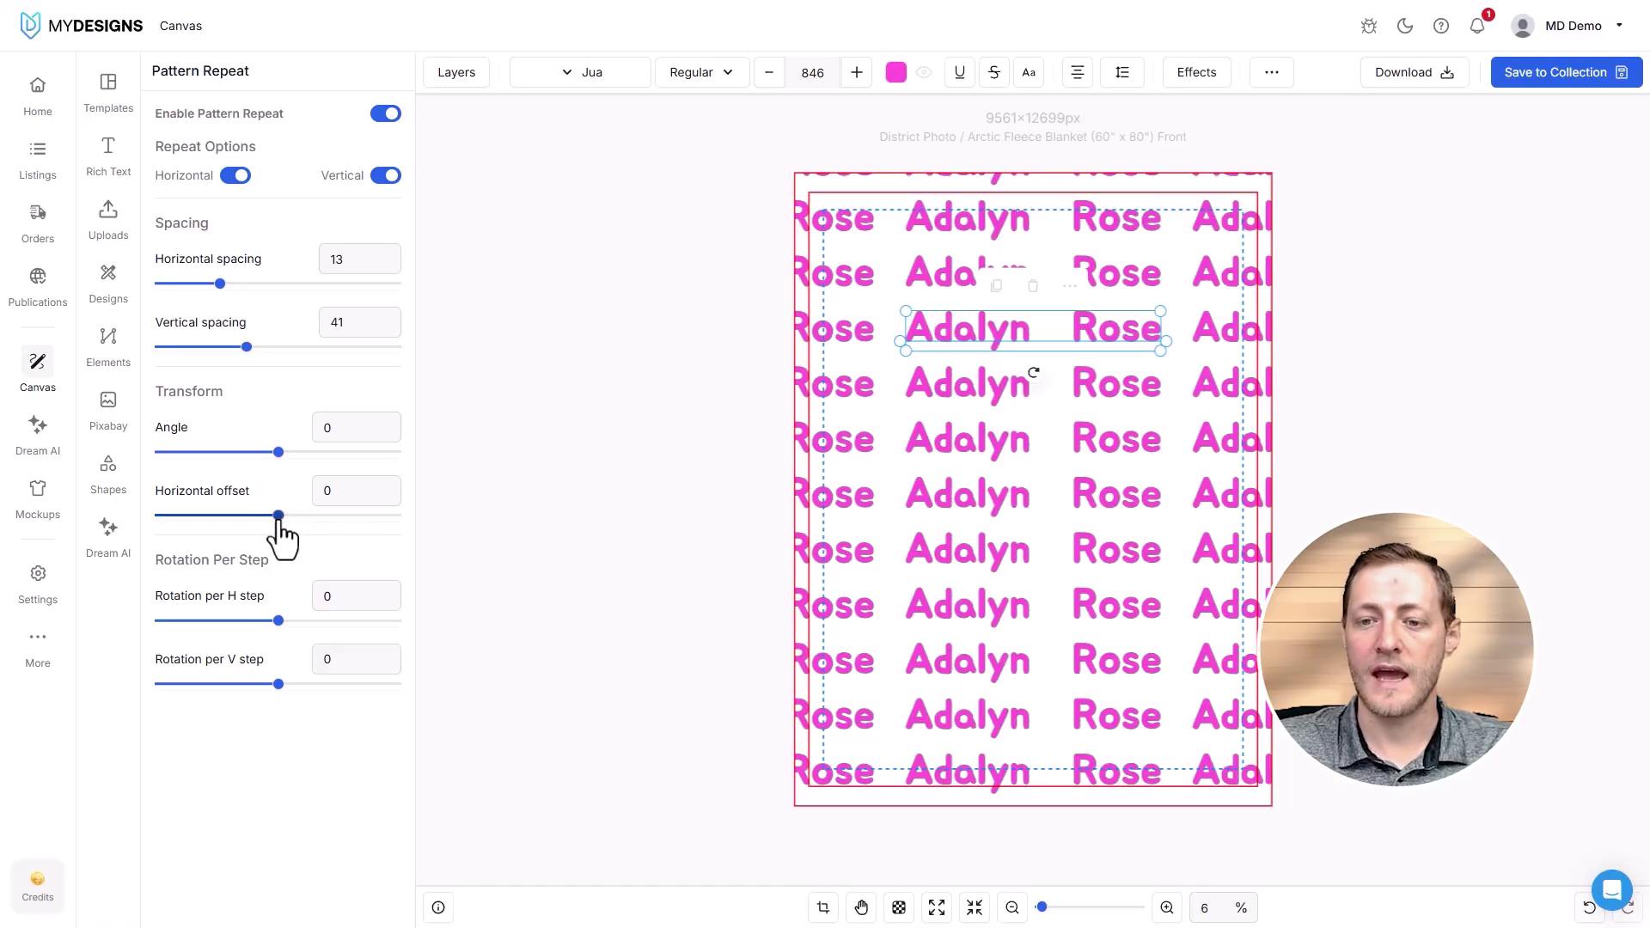
pyautogui.moveTo(279, 515); pyautogui.dragTo(244, 516)
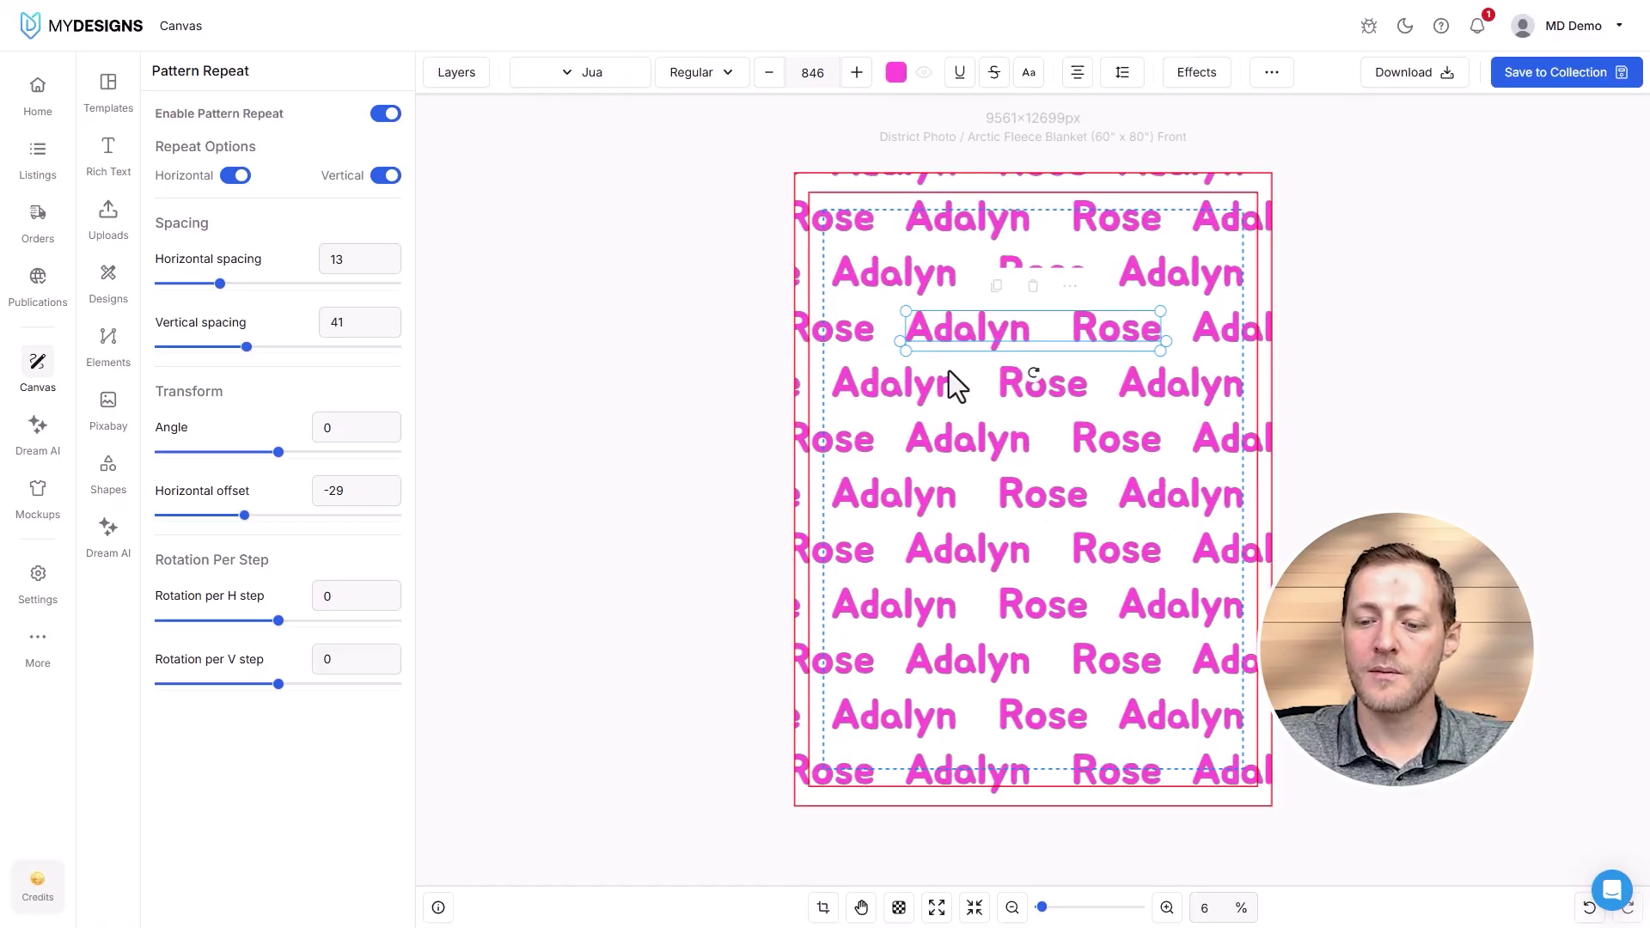
# Change the repeated name text's font to the custom font Farmhouse
pyautogui.click(597, 74)
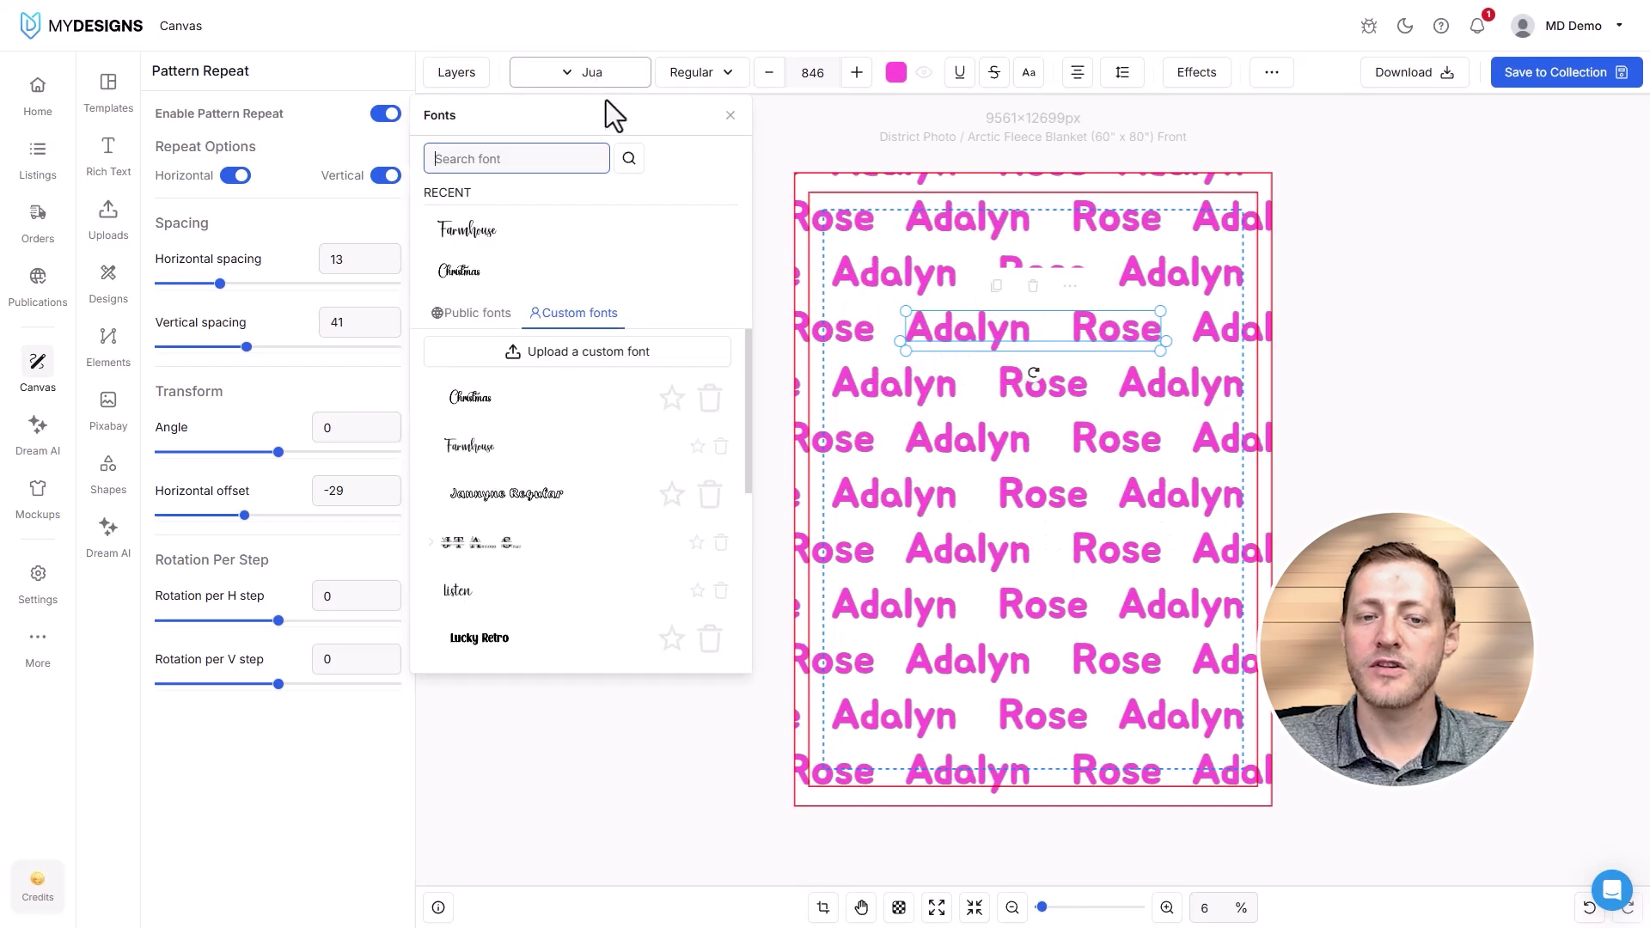
pyautogui.click(499, 460)
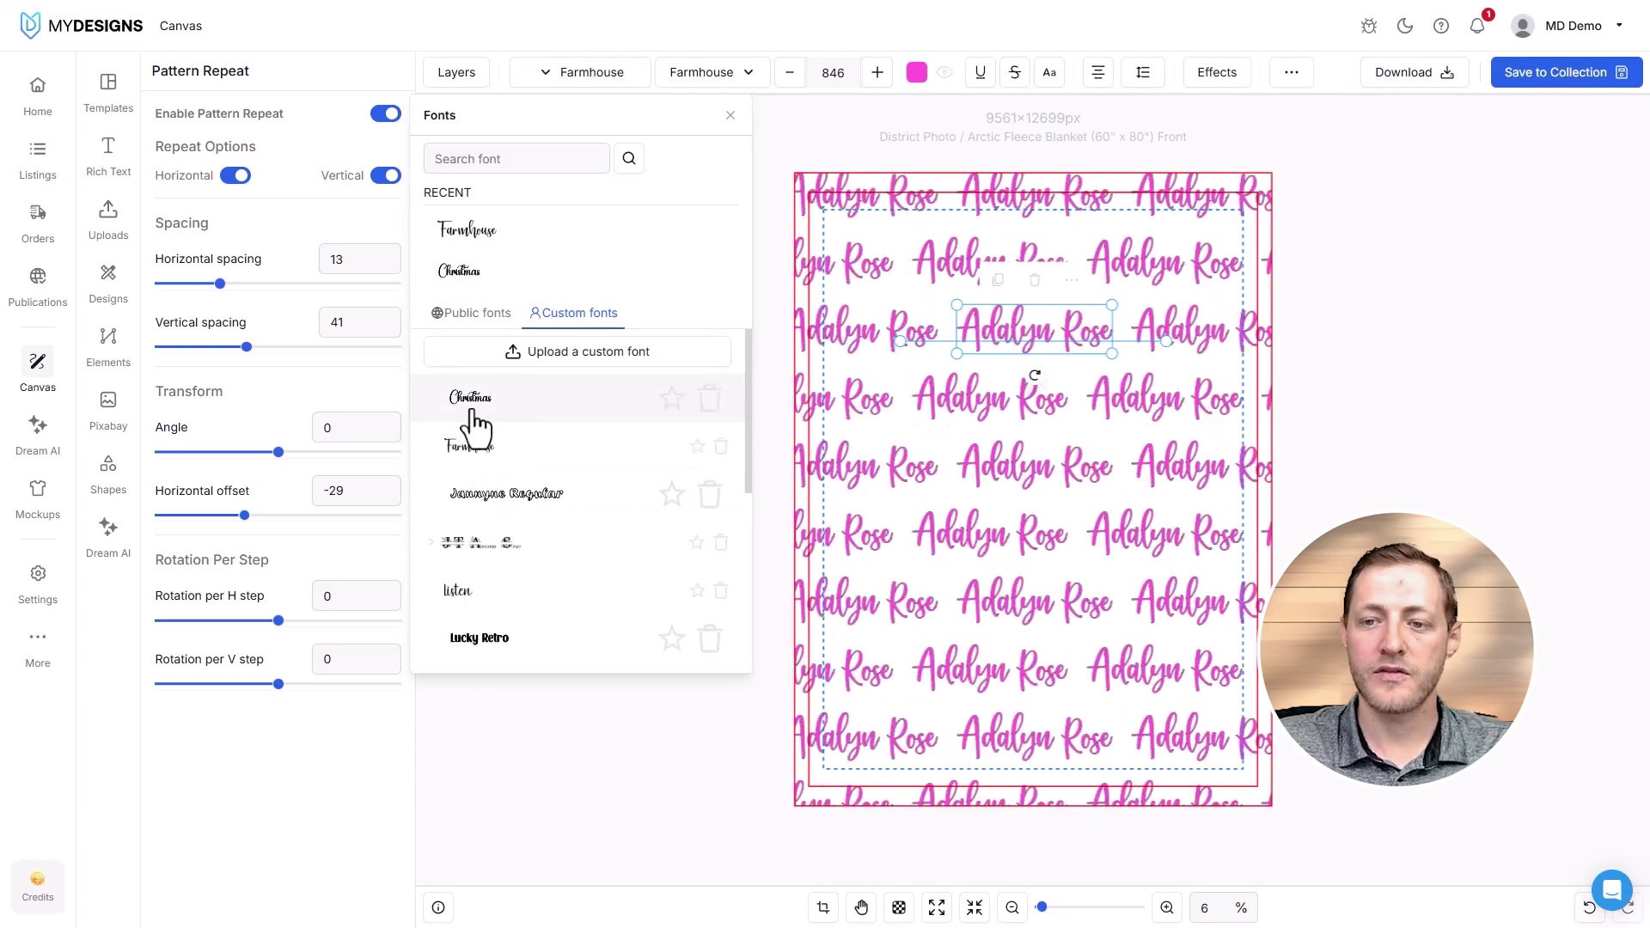
pyautogui.click(1328, 423)
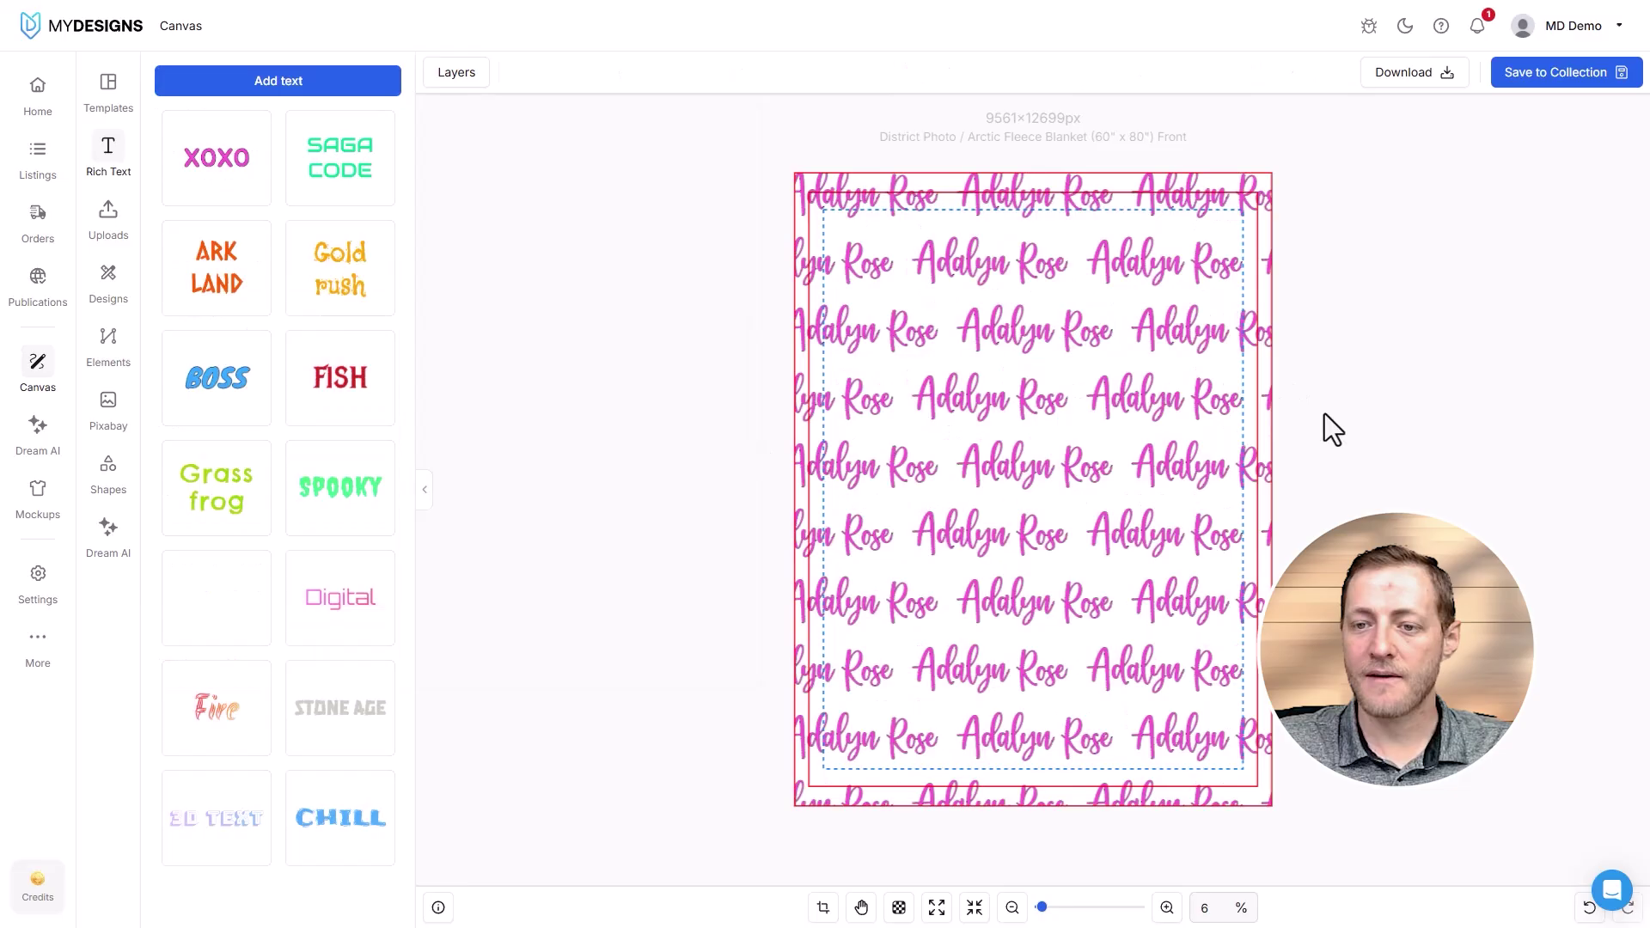
# Change the repeated name text's solid colour to white (#ffffff)
pyautogui.click(1007, 321)
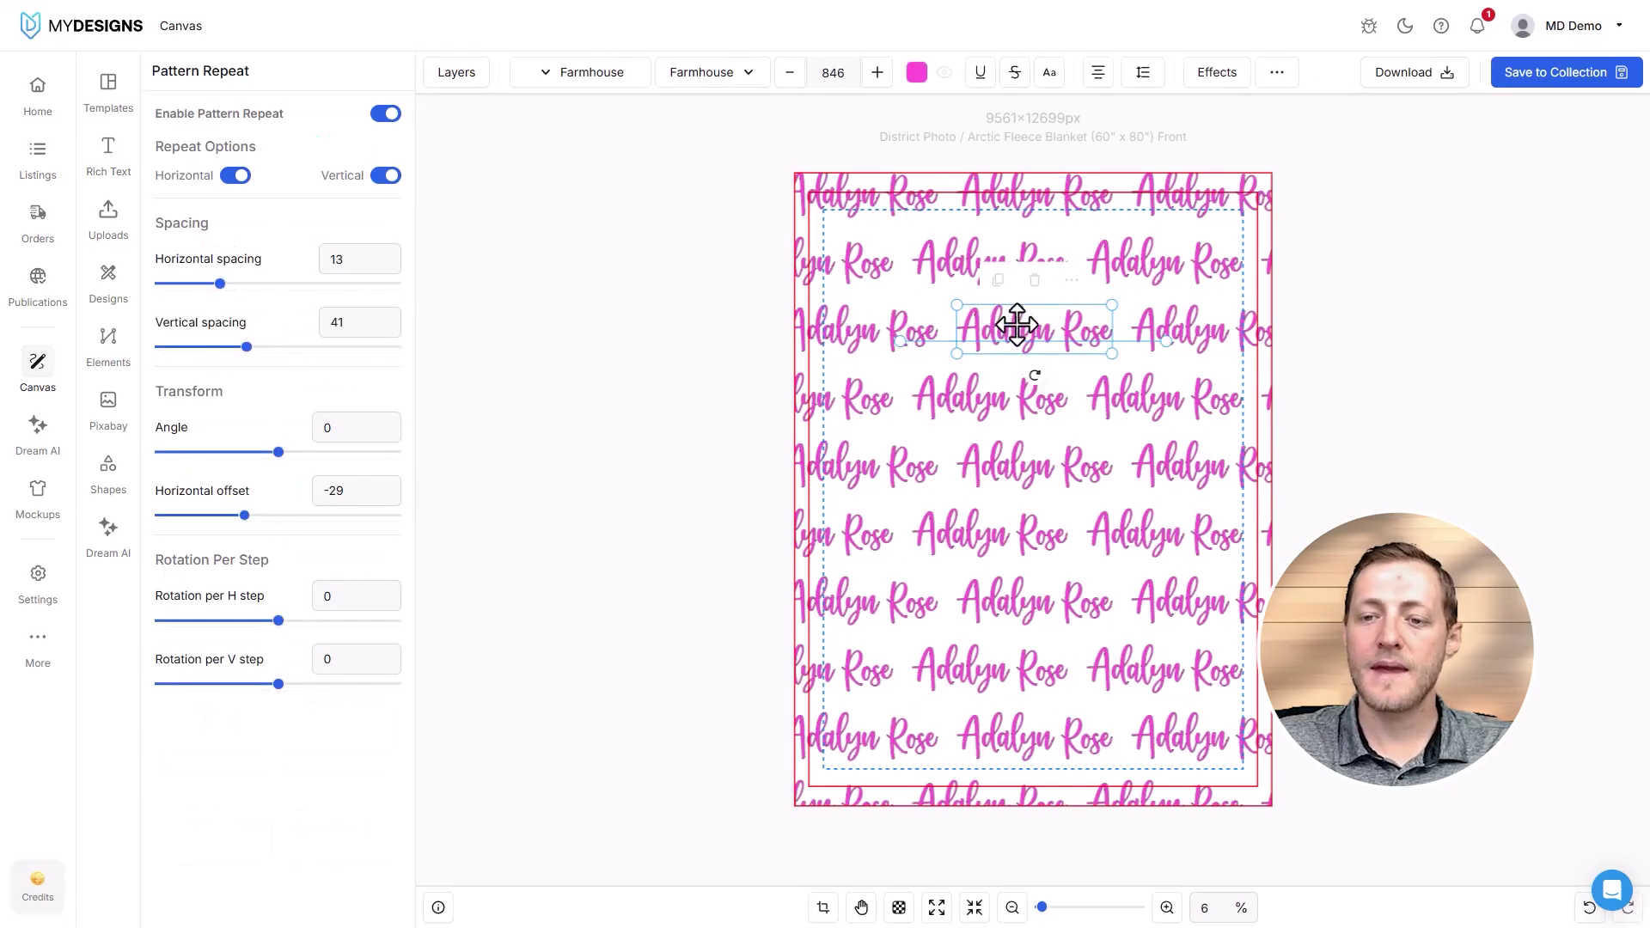
pyautogui.click(917, 74)
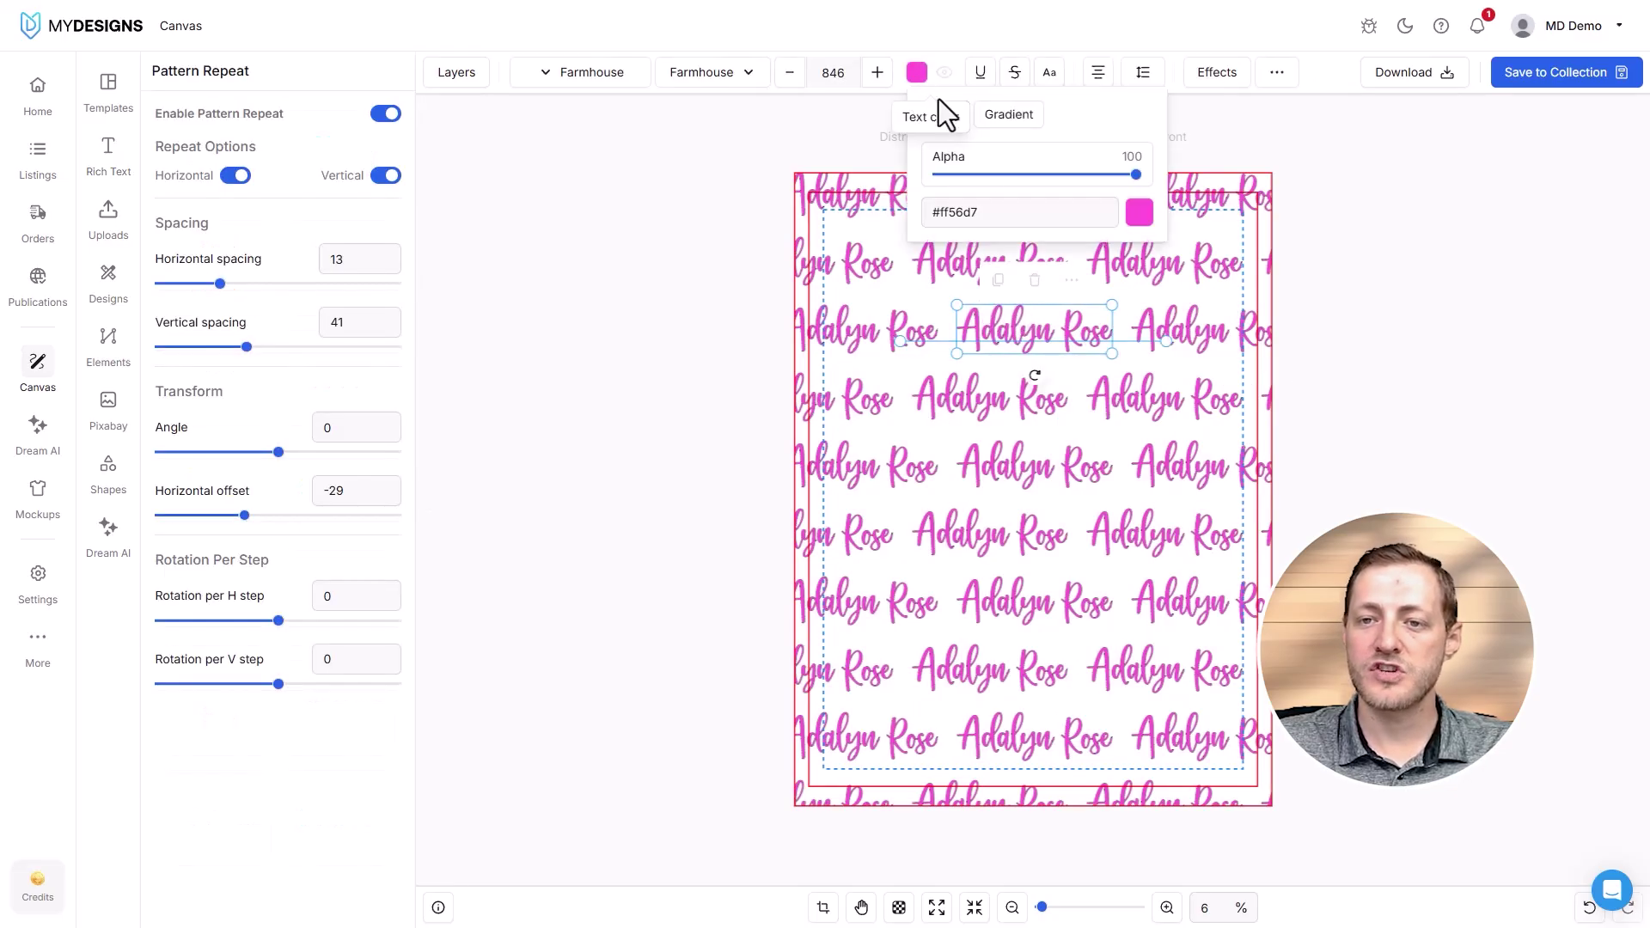
pyautogui.click(1140, 213)
pyautogui.click(1156, 199)
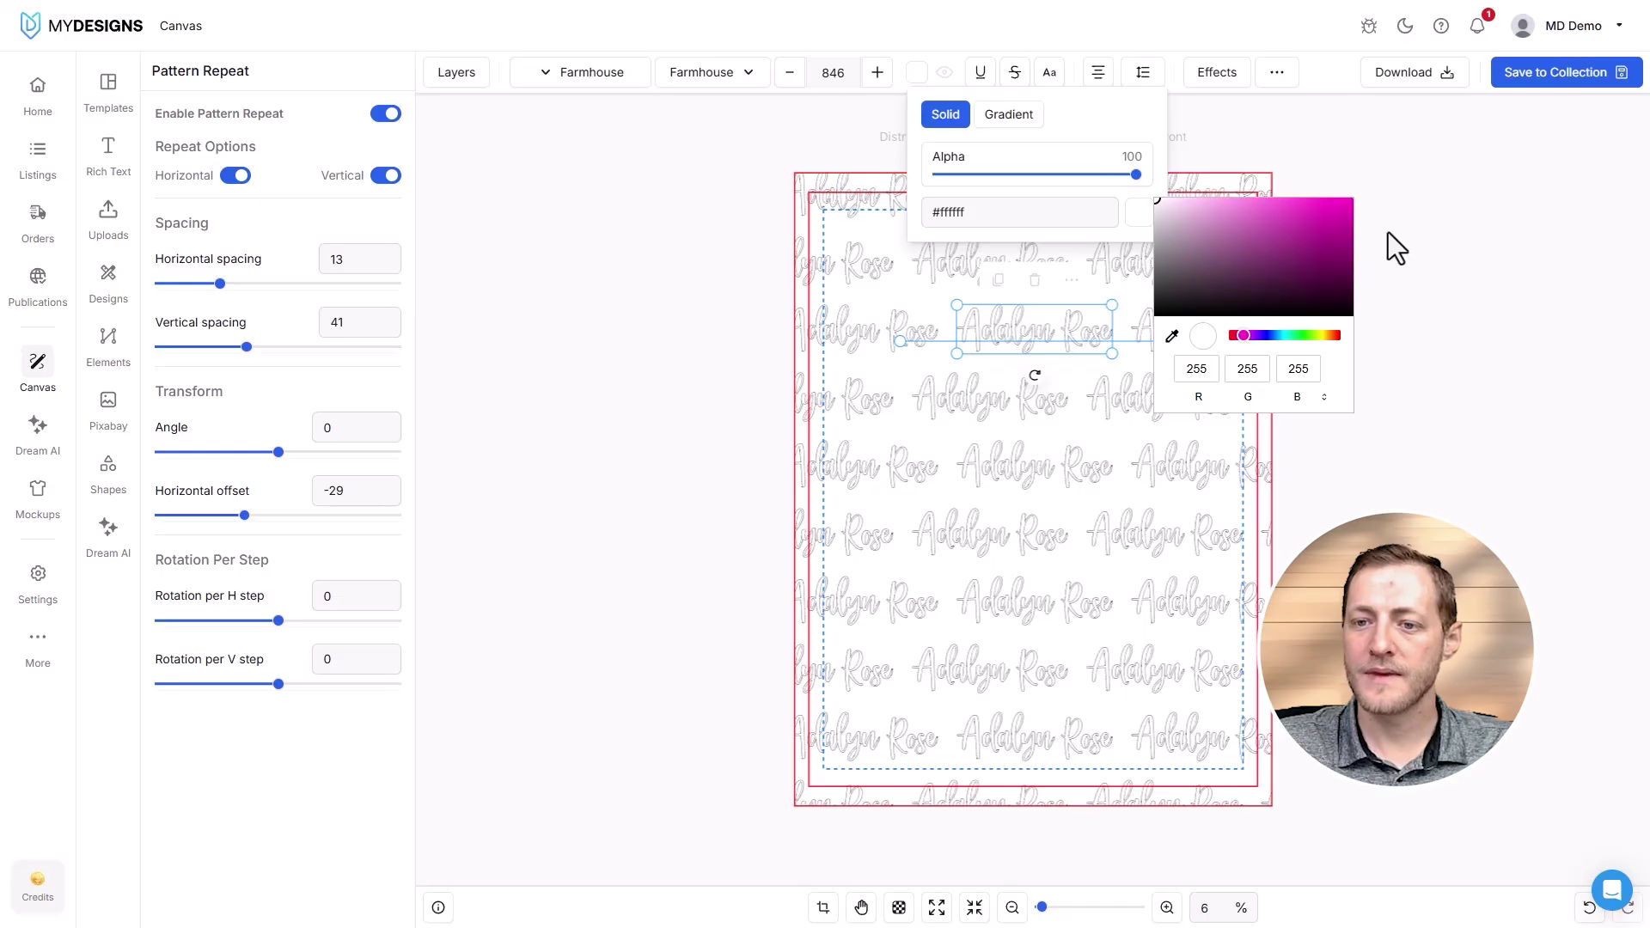
# Set the artboard's solid background colour to pink (#fea9ef) behind the repeated name text
pyautogui.click(911, 210)
pyautogui.click(879, 179)
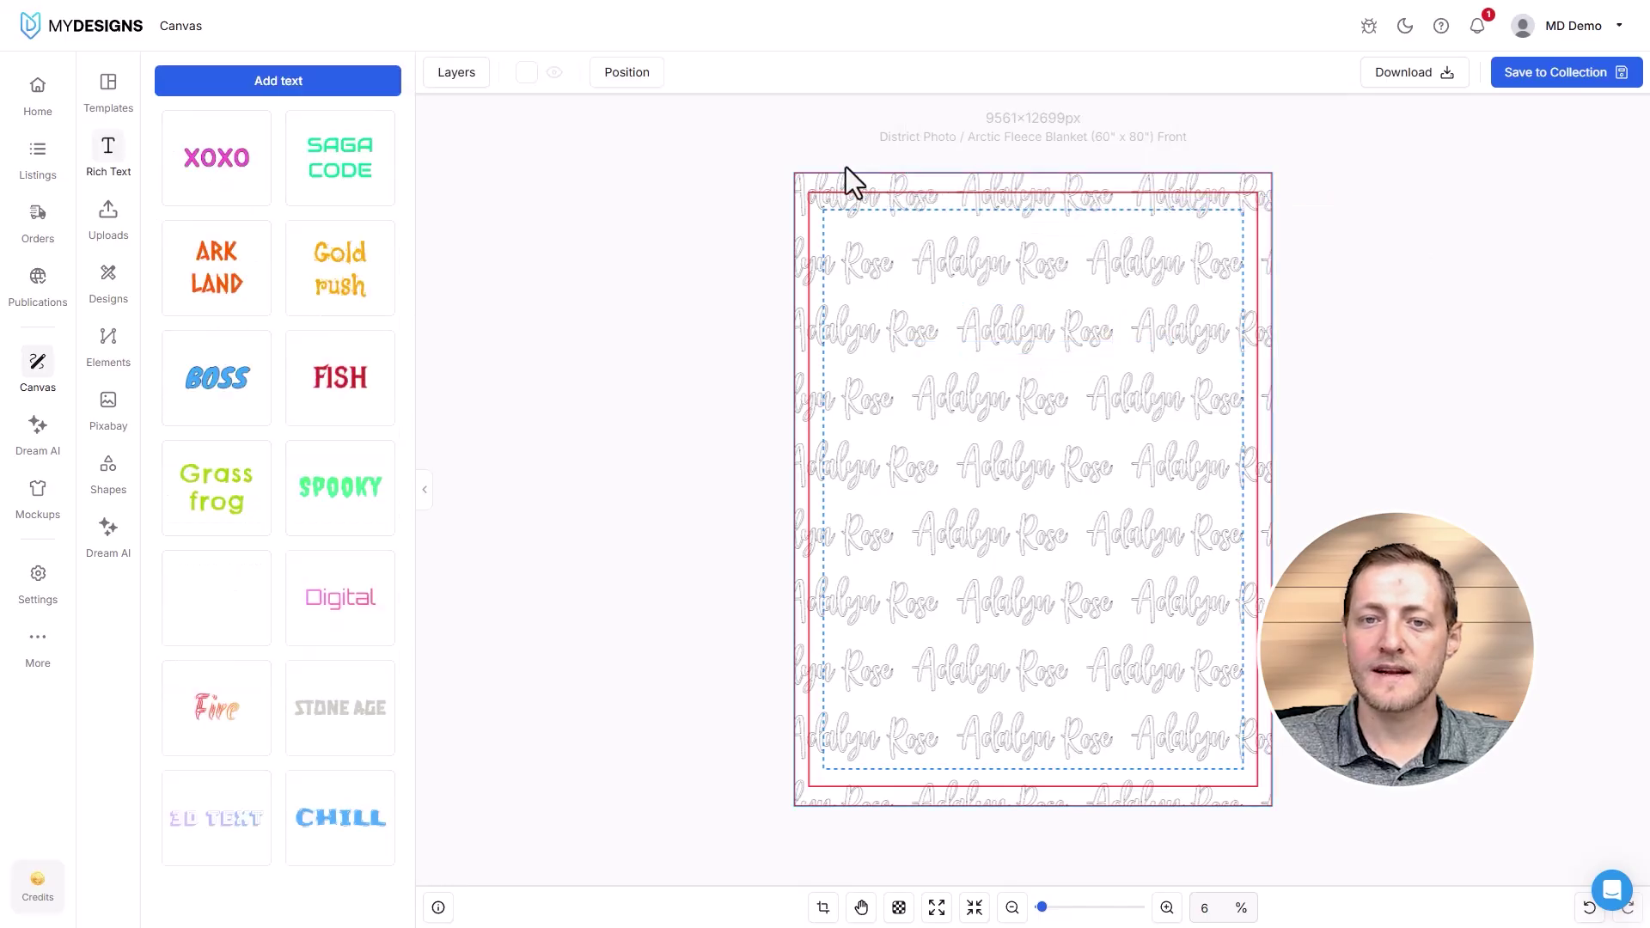
pyautogui.click(524, 75)
pyautogui.click(748, 213)
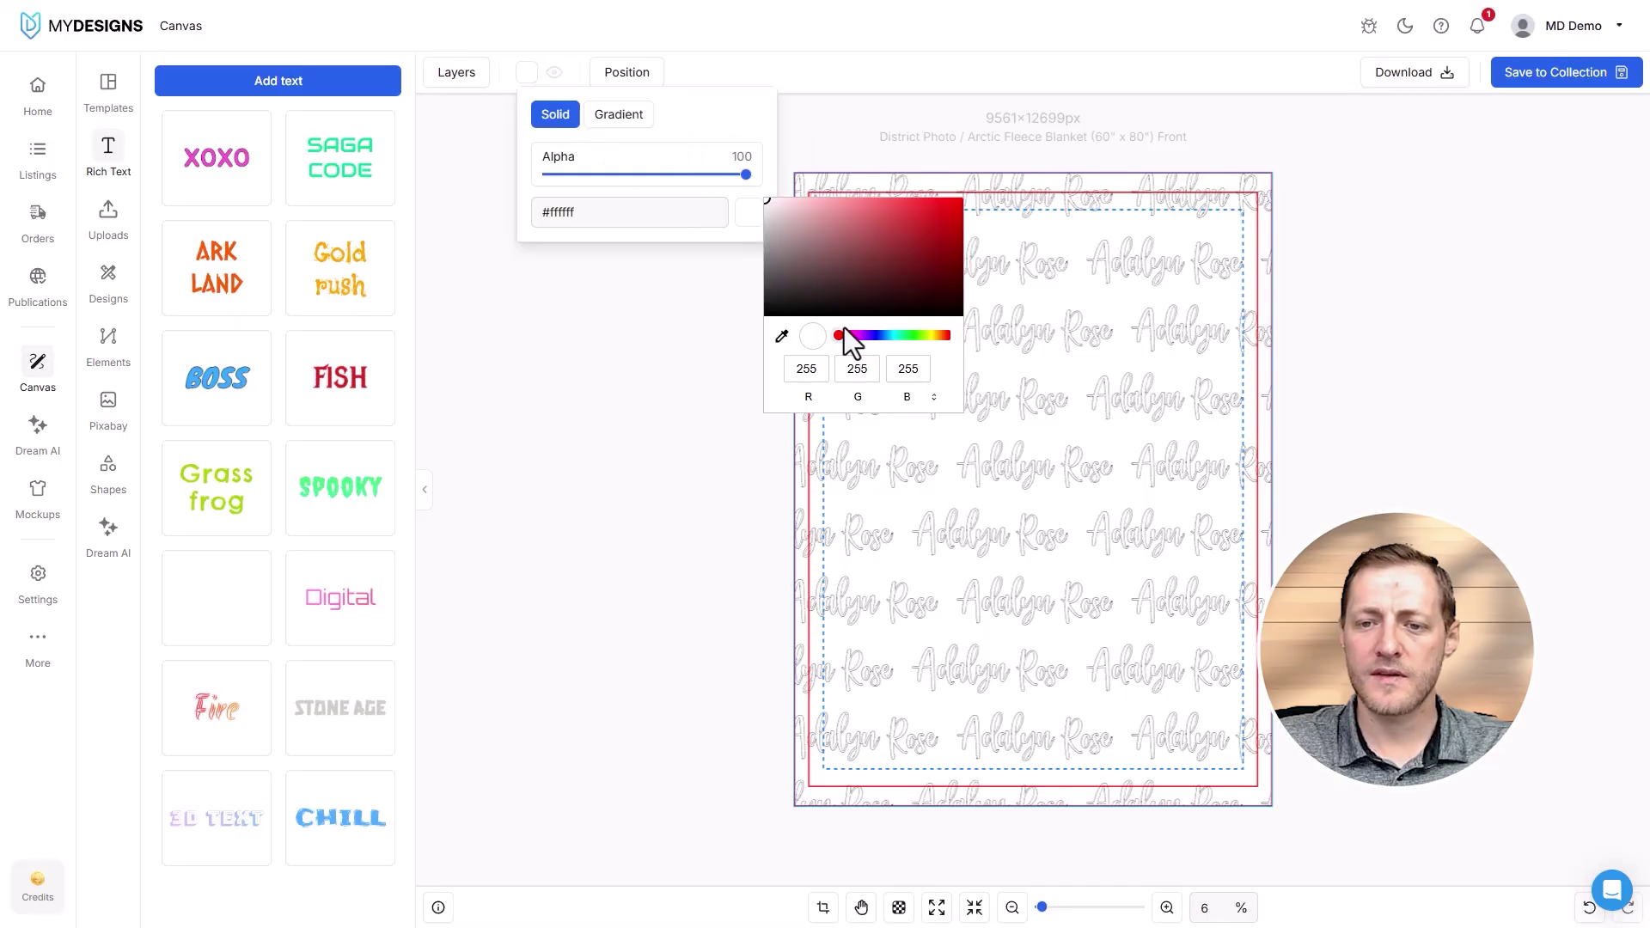
pyautogui.moveTo(844, 334); pyautogui.dragTo(859, 337)
pyautogui.moveTo(870, 275); pyautogui.dragTo(830, 194)
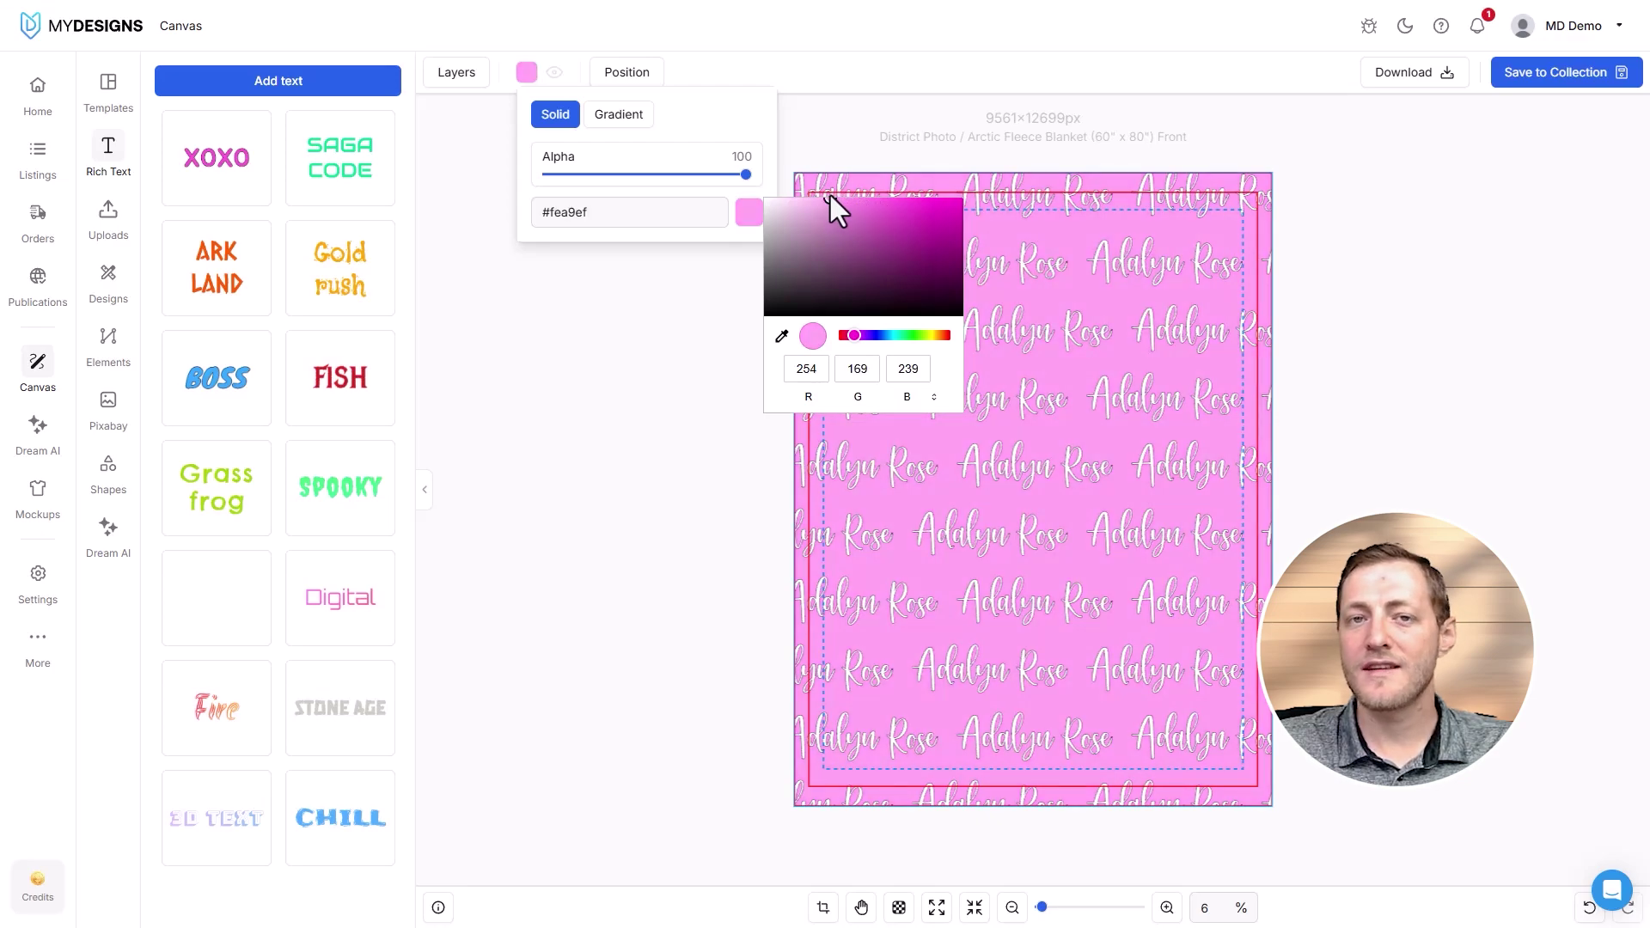
pyautogui.click(1380, 361)
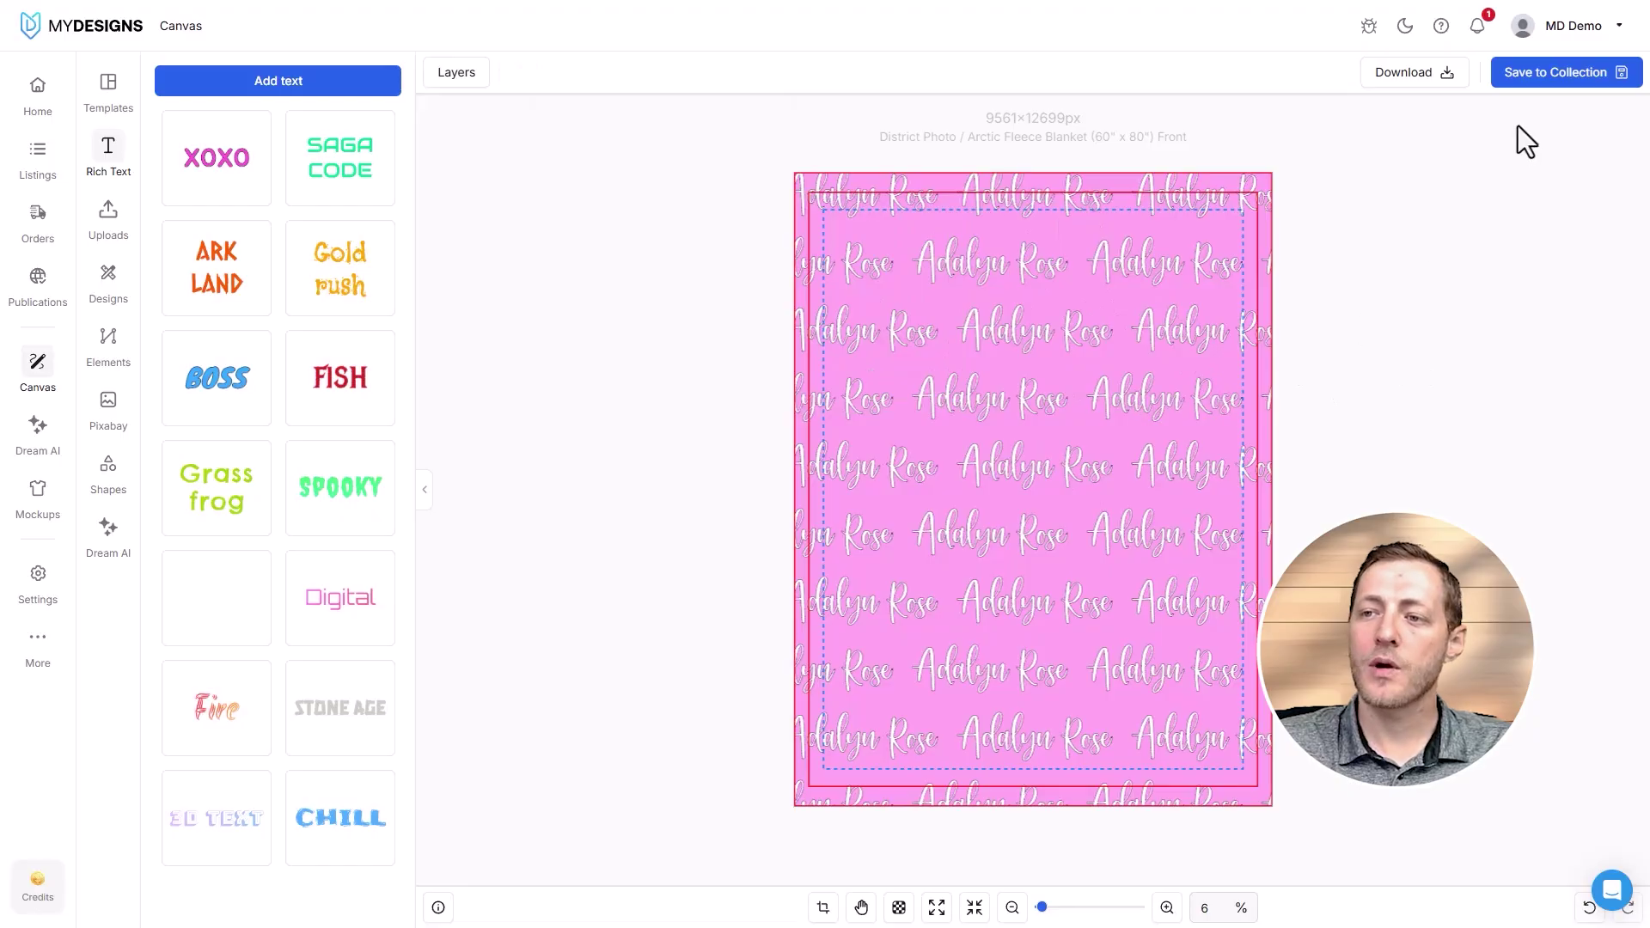
# Save the design as a new listing's main PNG file named "Personalized Print File", with saving as editable enabled
pyautogui.click(1554, 77)
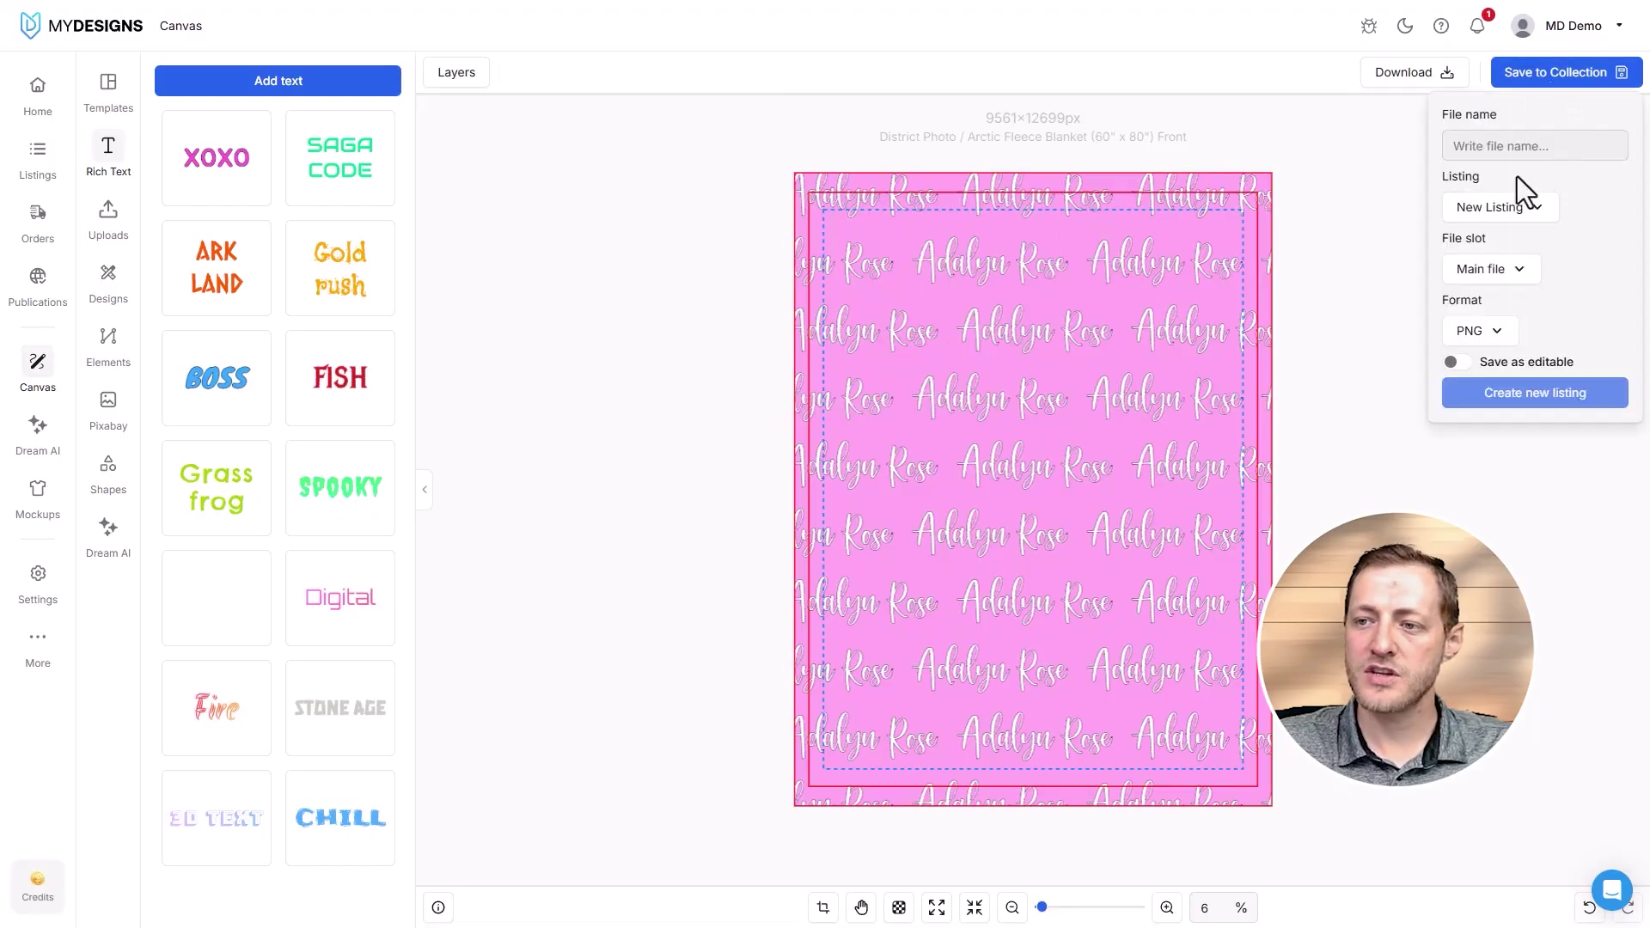
pyautogui.click(1525, 153)
pyautogui.write('Personalized Print File')
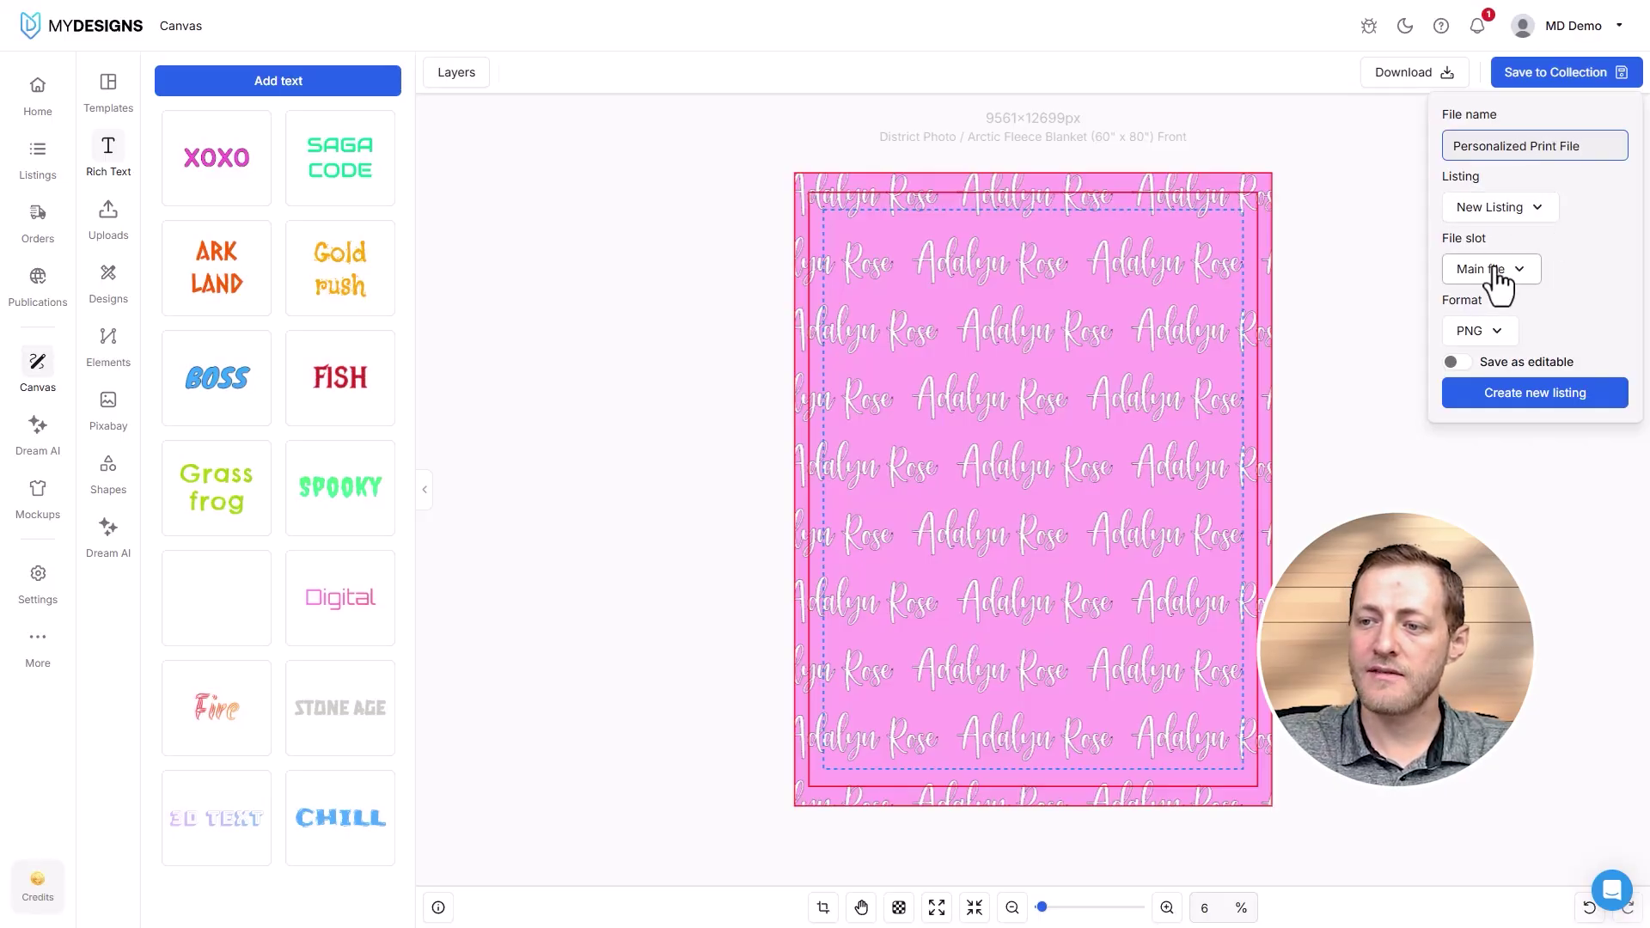
pyautogui.click(1456, 364)
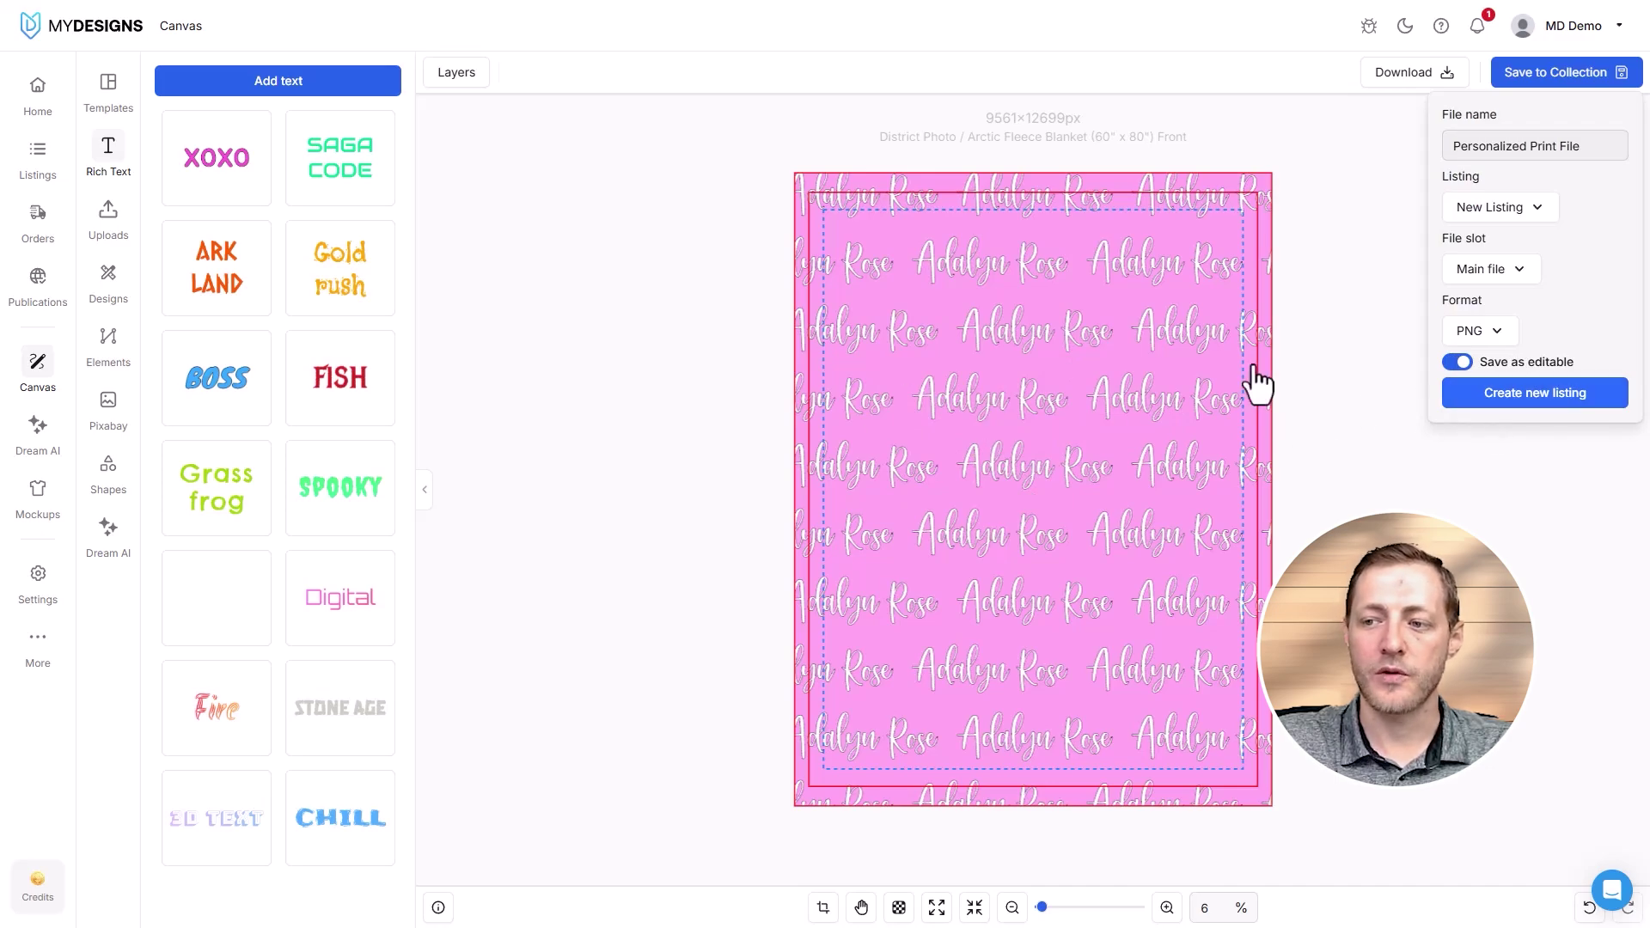
pyautogui.click(1079, 343)
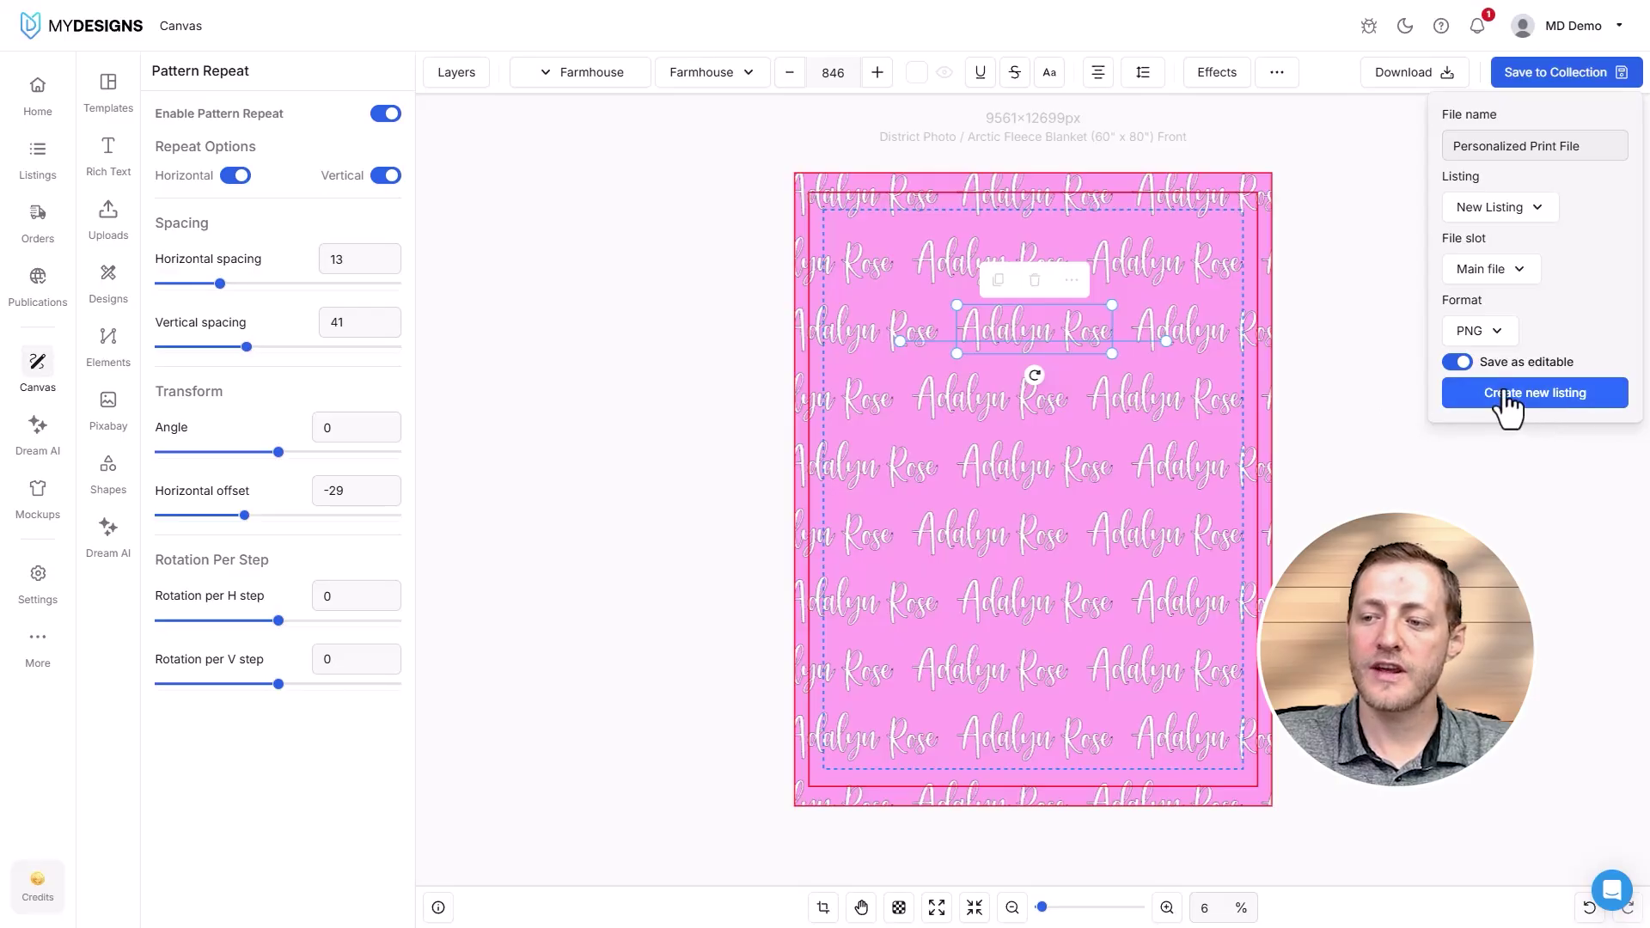
pyautogui.click(1533, 412)
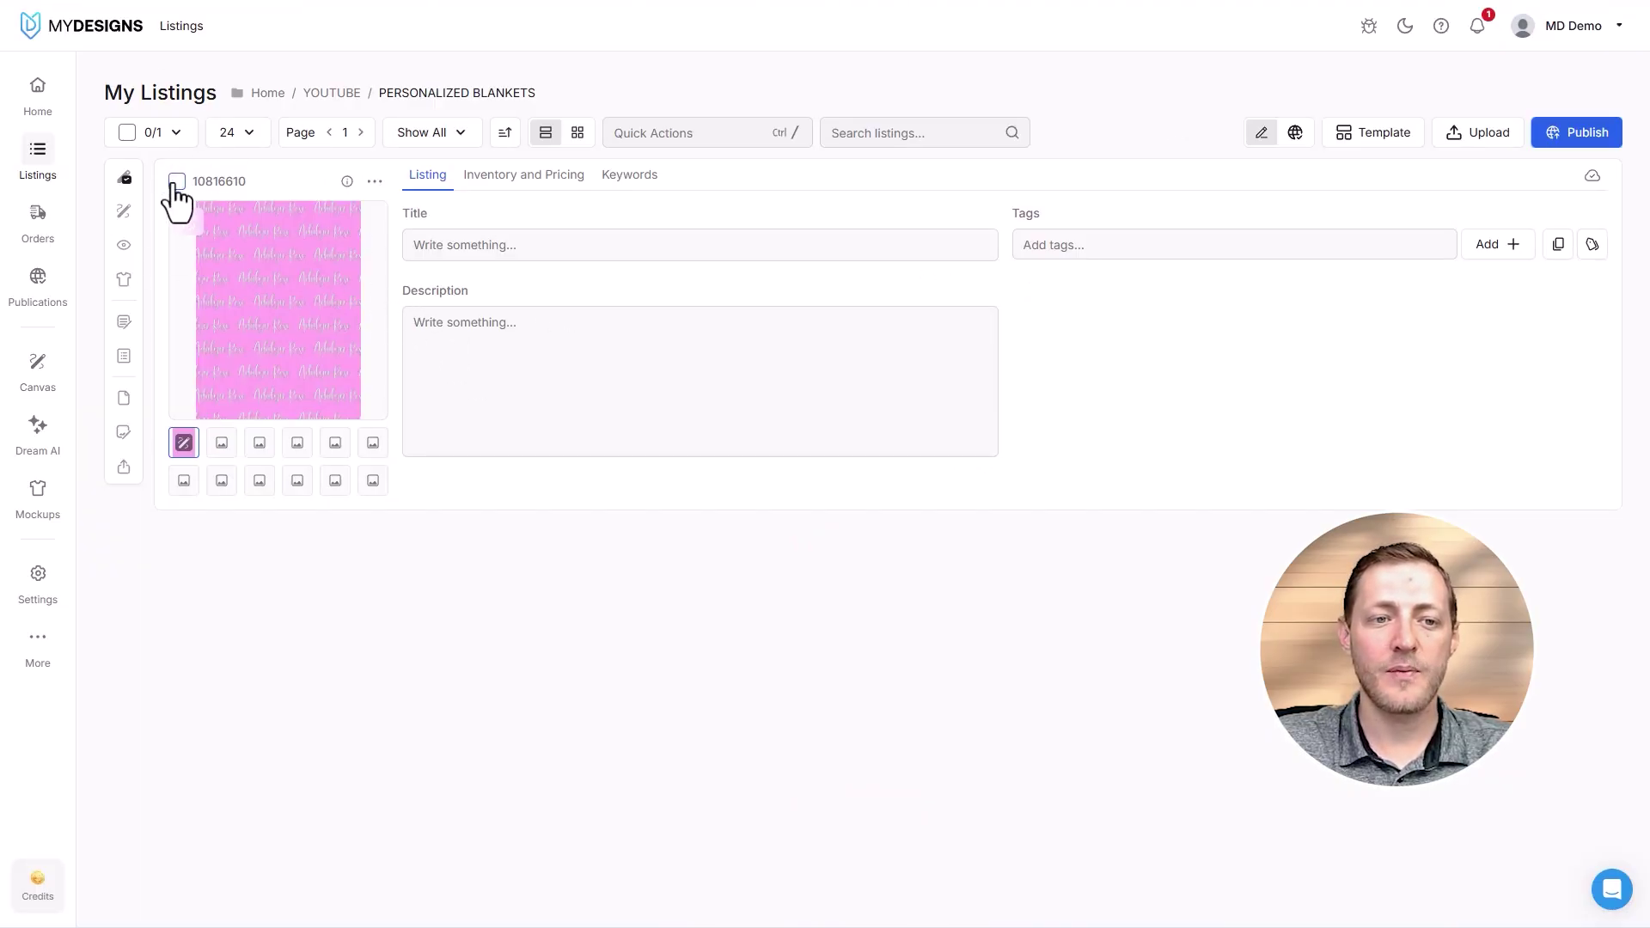
# Select the new blanket listing and switch the interface to the dark theme
pyautogui.click(177, 182)
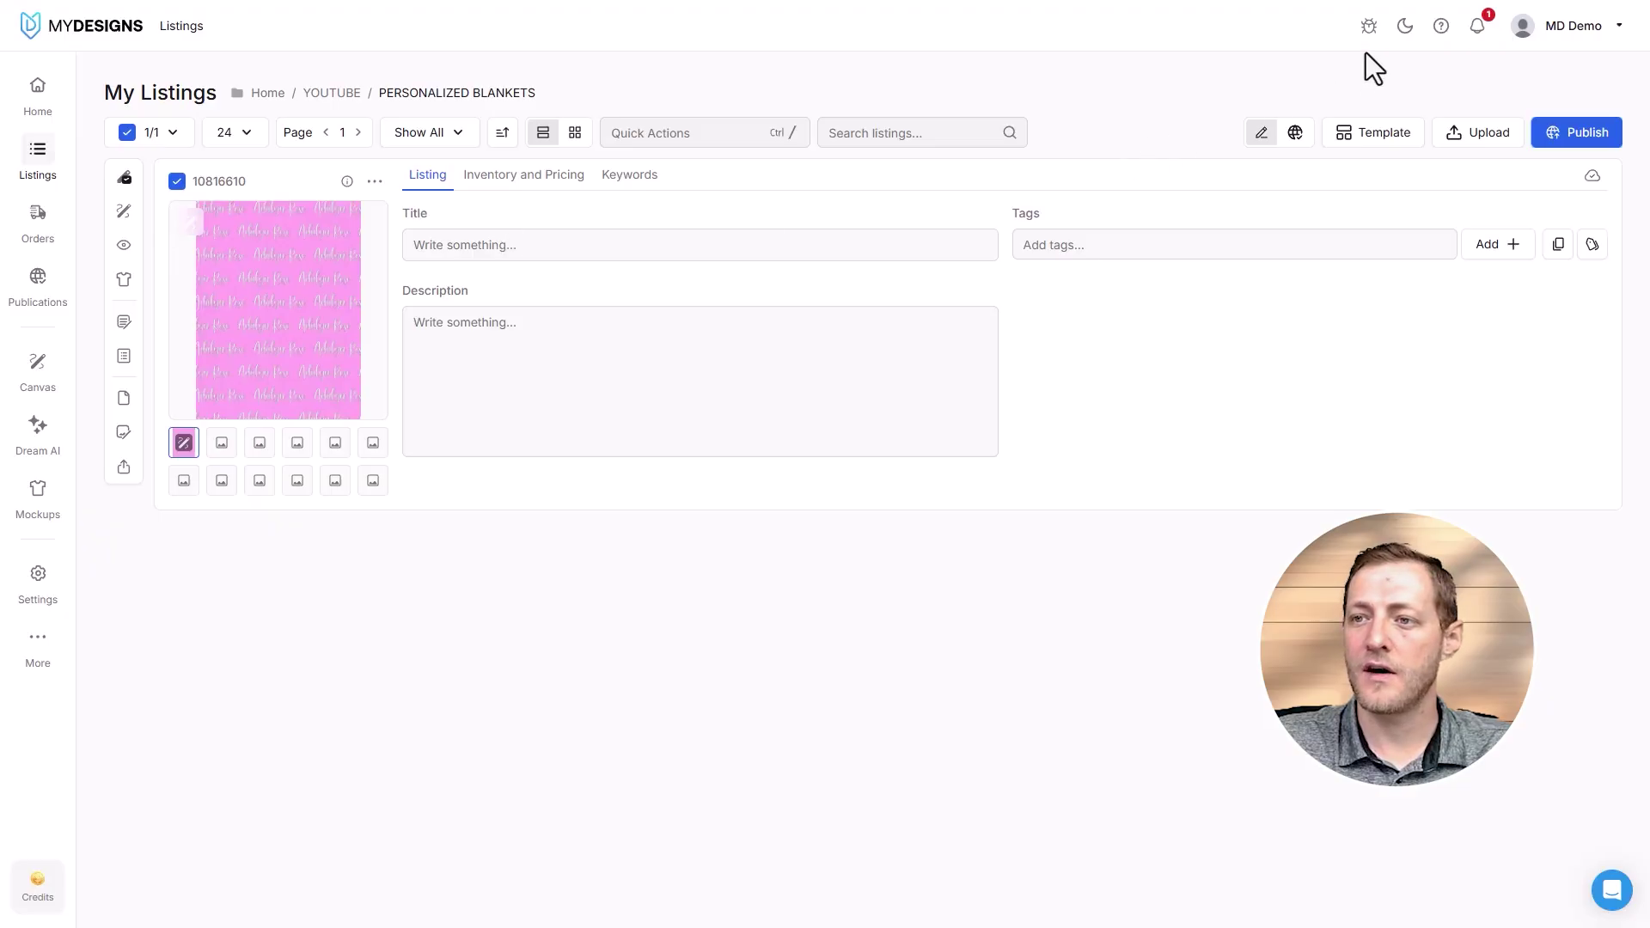
pyautogui.click(1406, 26)
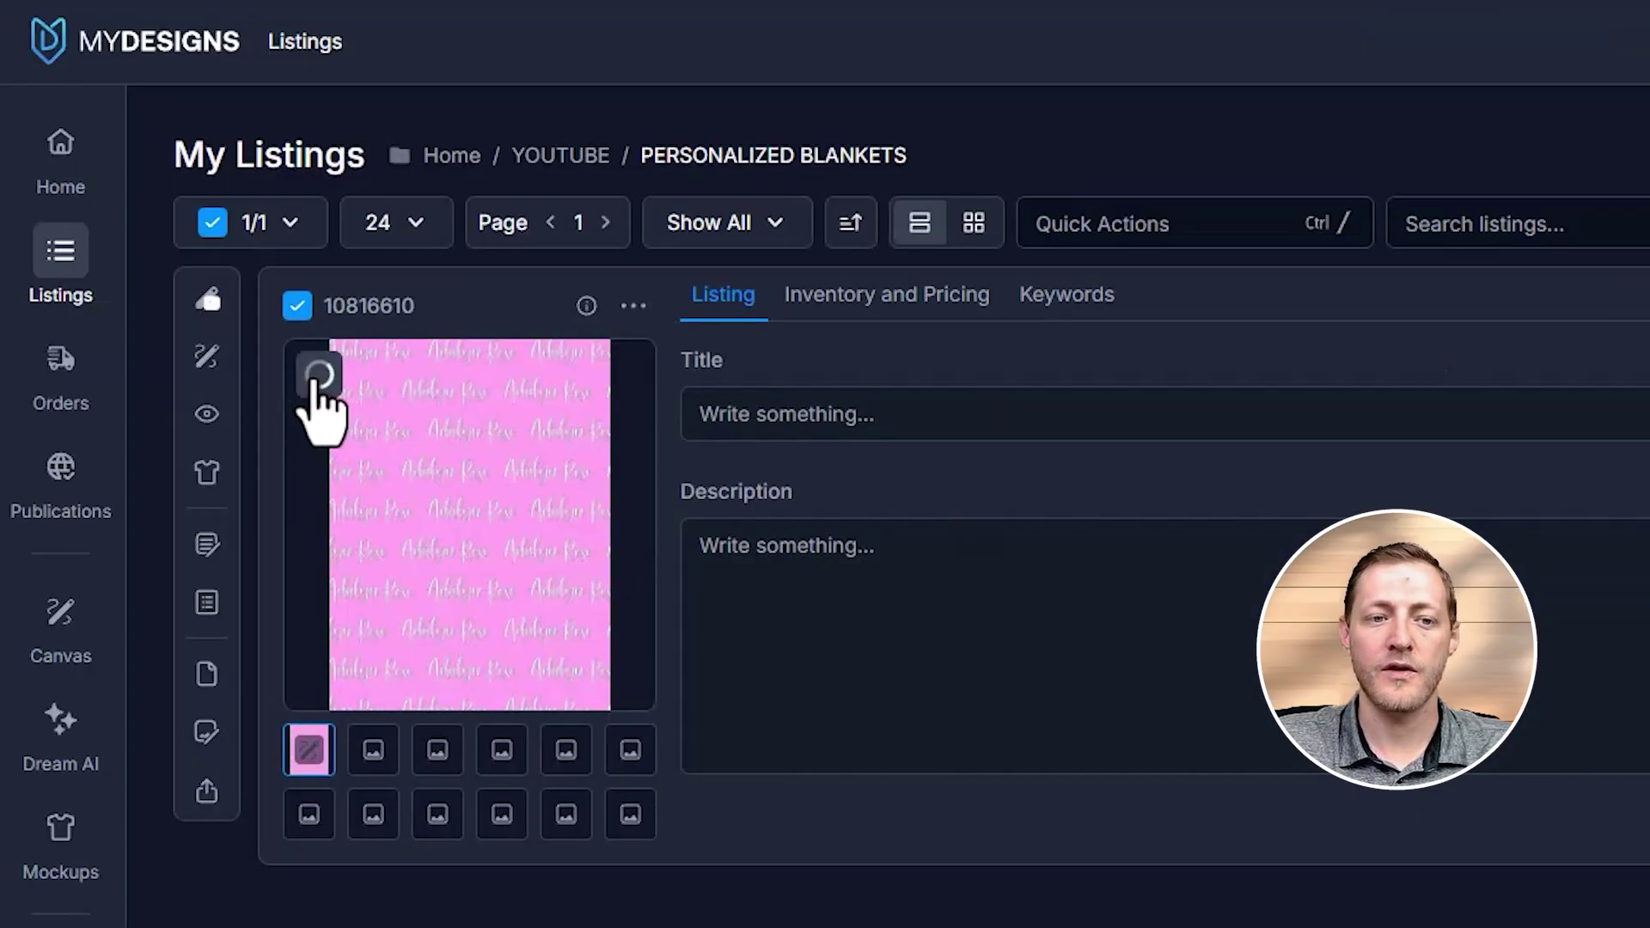
# Open the listing's saved design in Canvas, select the repeated name text and overwrite the saved file
pyautogui.click(319, 375)
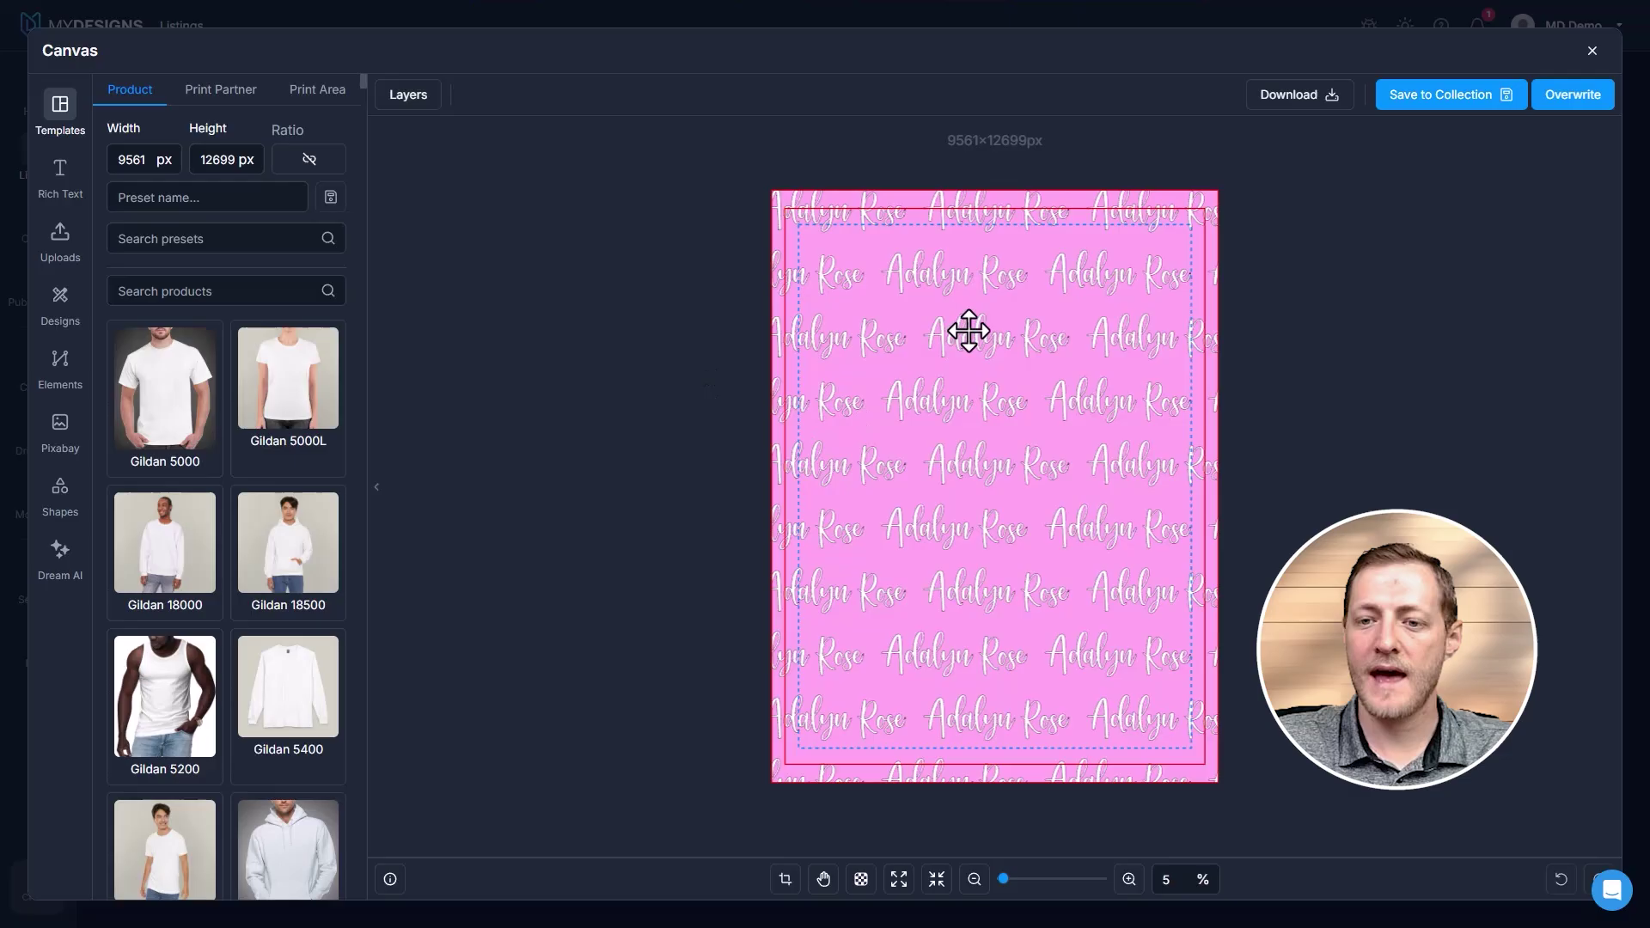
pyautogui.click(968, 331)
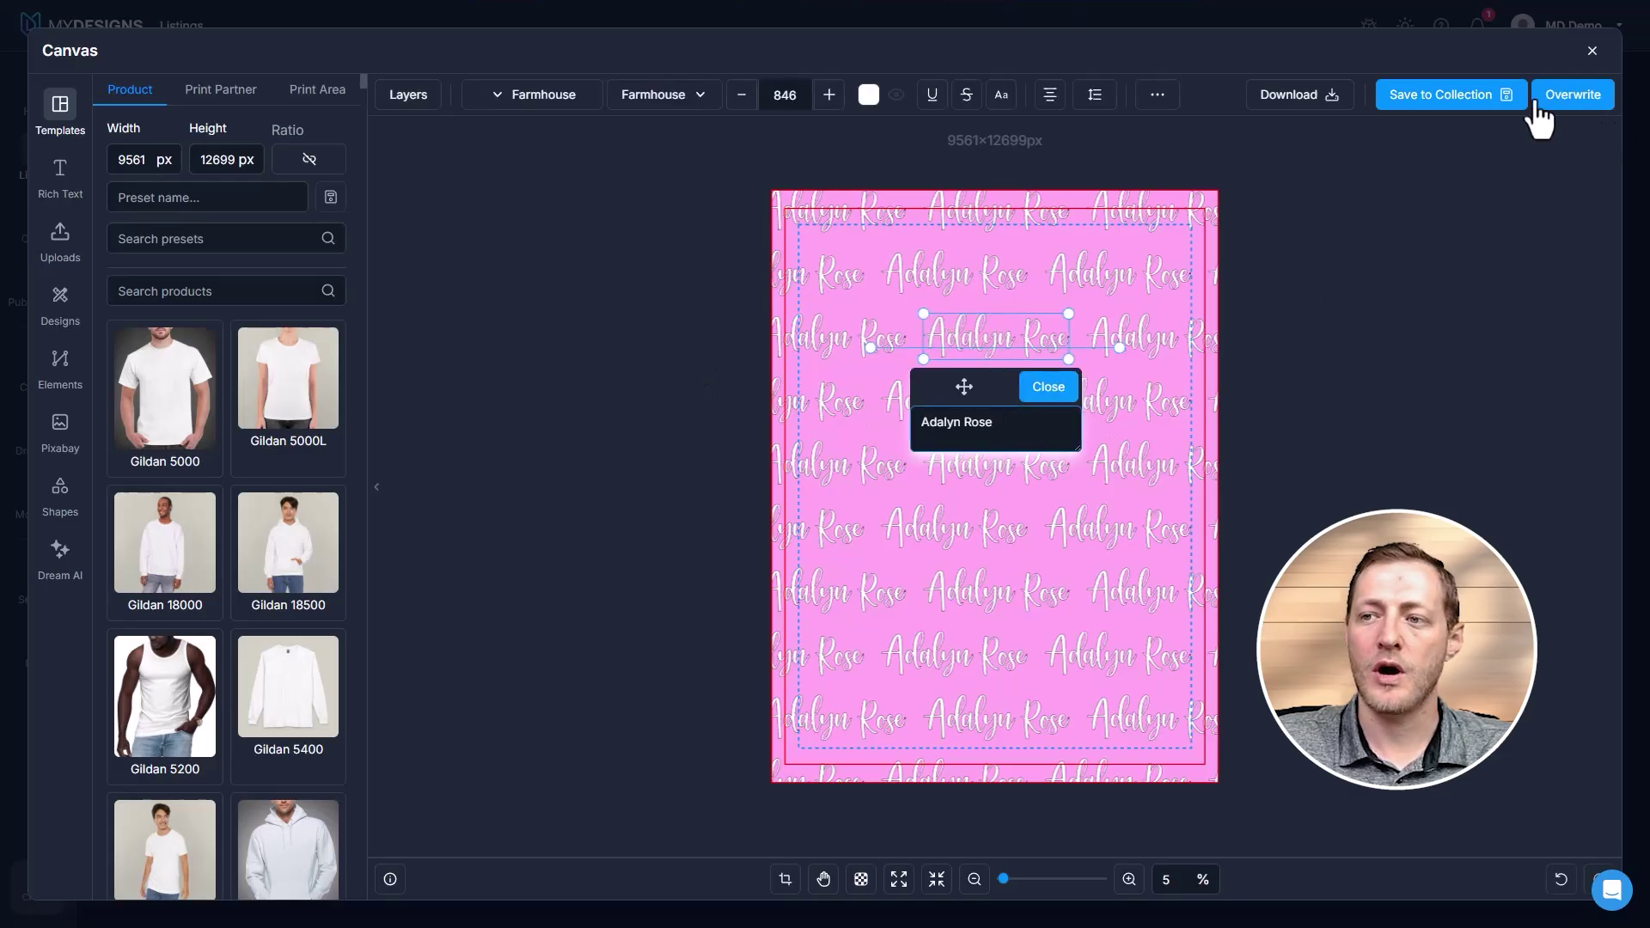
pyautogui.click(1580, 95)
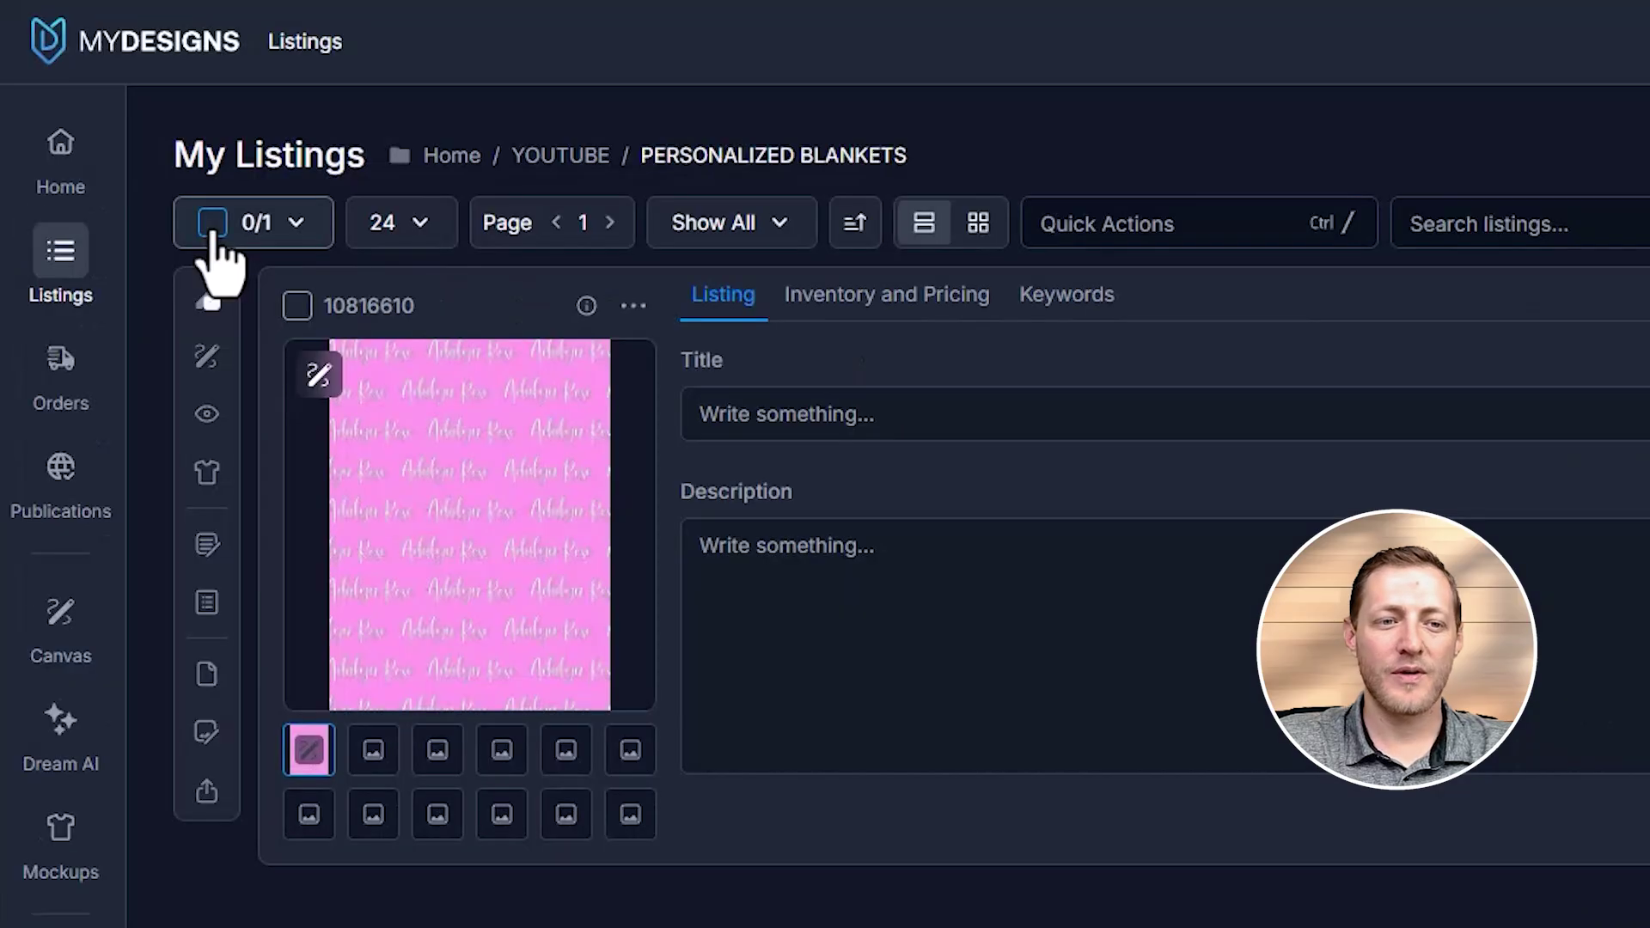
# Start publishing the blanket listing to Etsy as a POD product
pyautogui.click(296, 306)
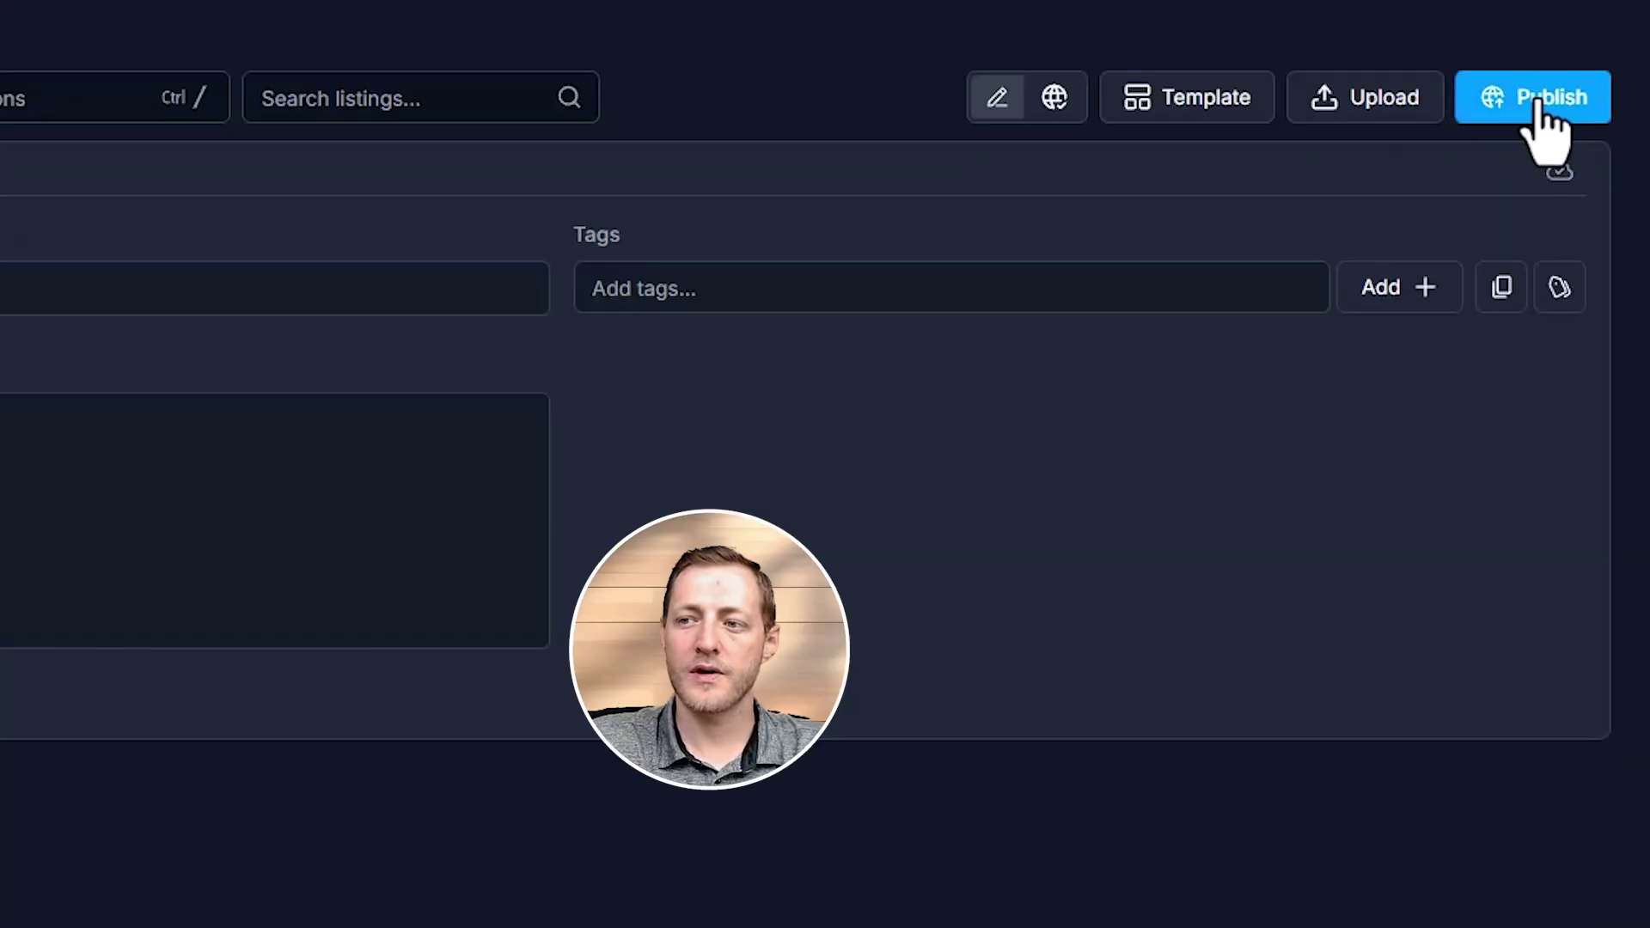
pyautogui.click(1581, 136)
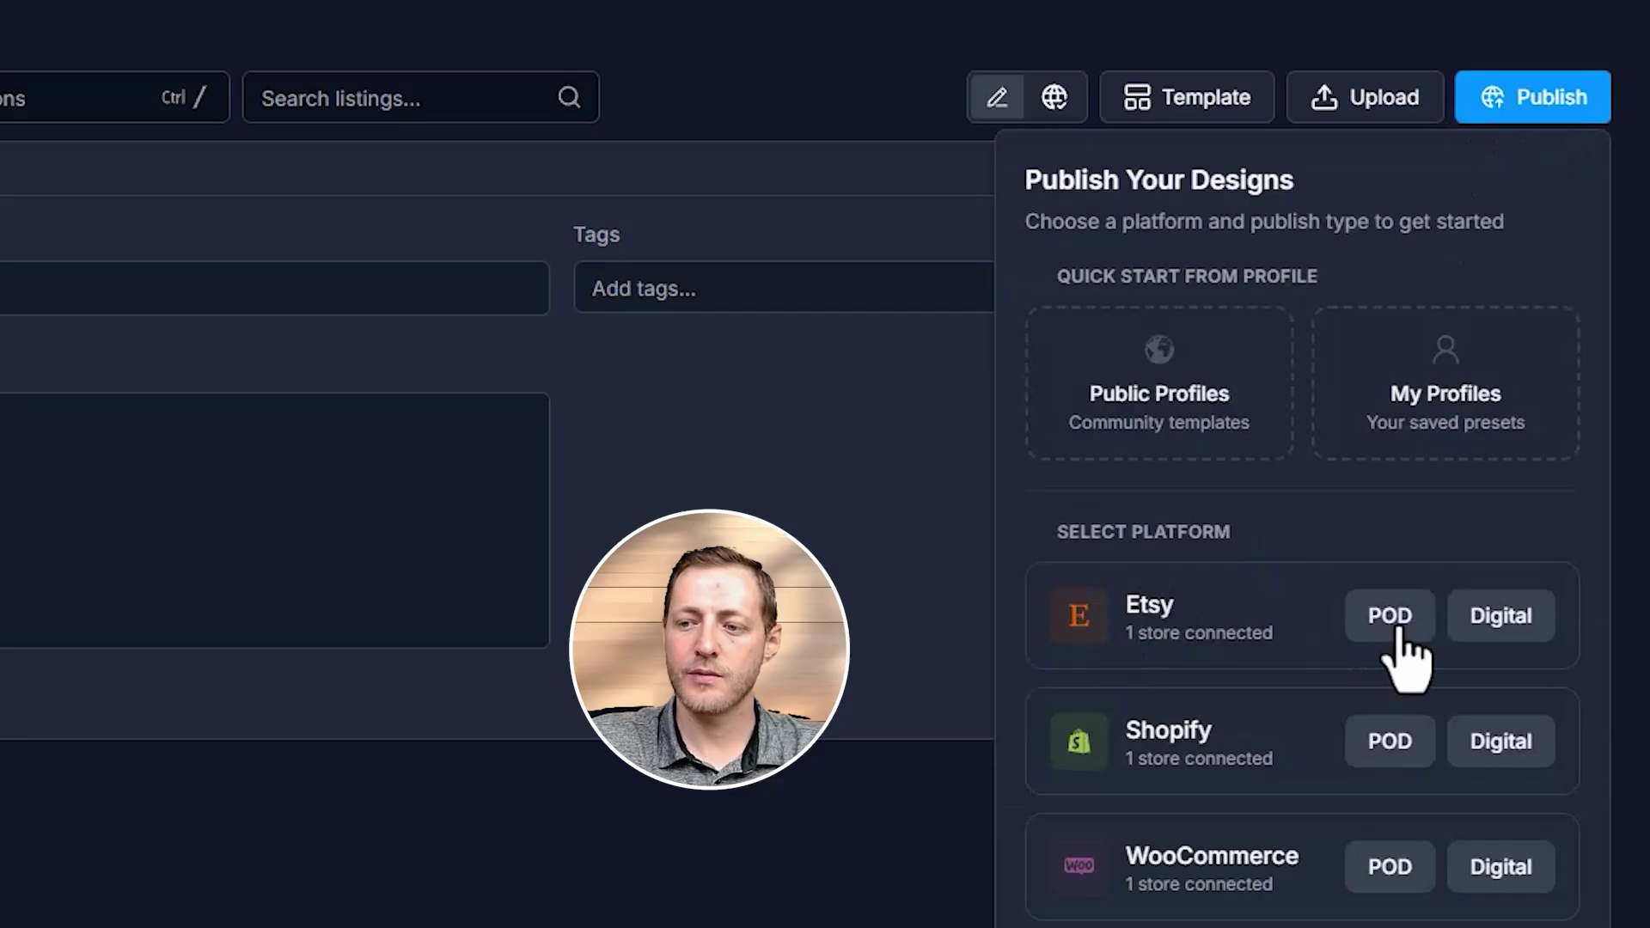
pyautogui.click(1372, 638)
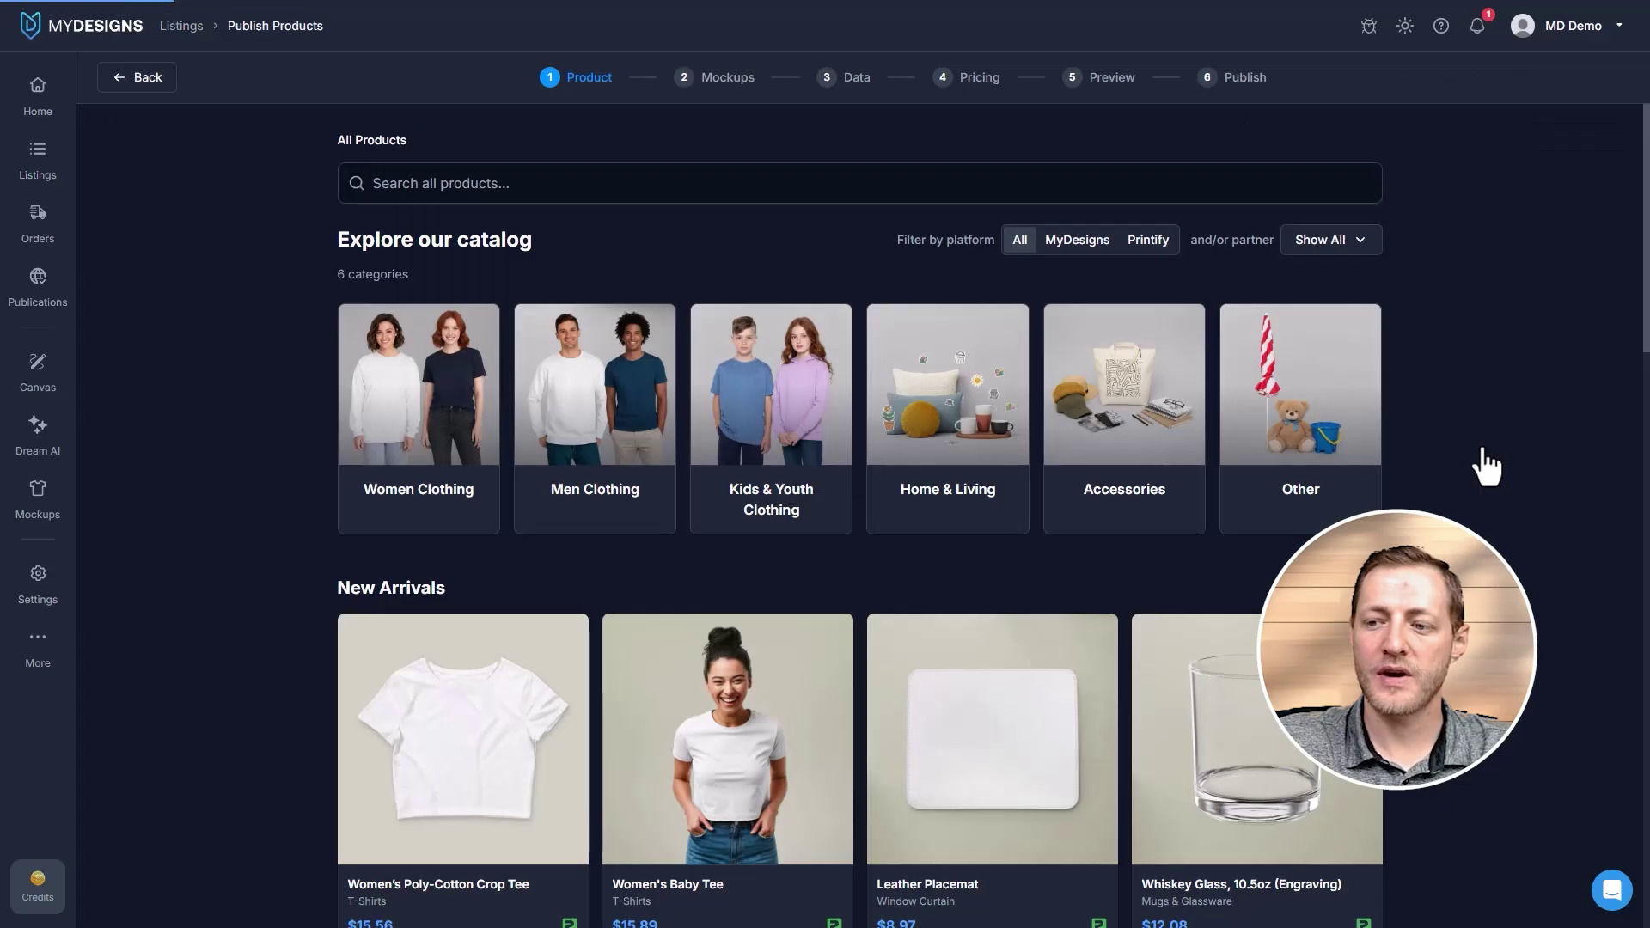
# Search the catalog for "Arct" and choose the Arctic Fleece Blanket (60" x 80") with District Photo as print partner
pyautogui.click(450, 180)
pyautogui.write('Artic')
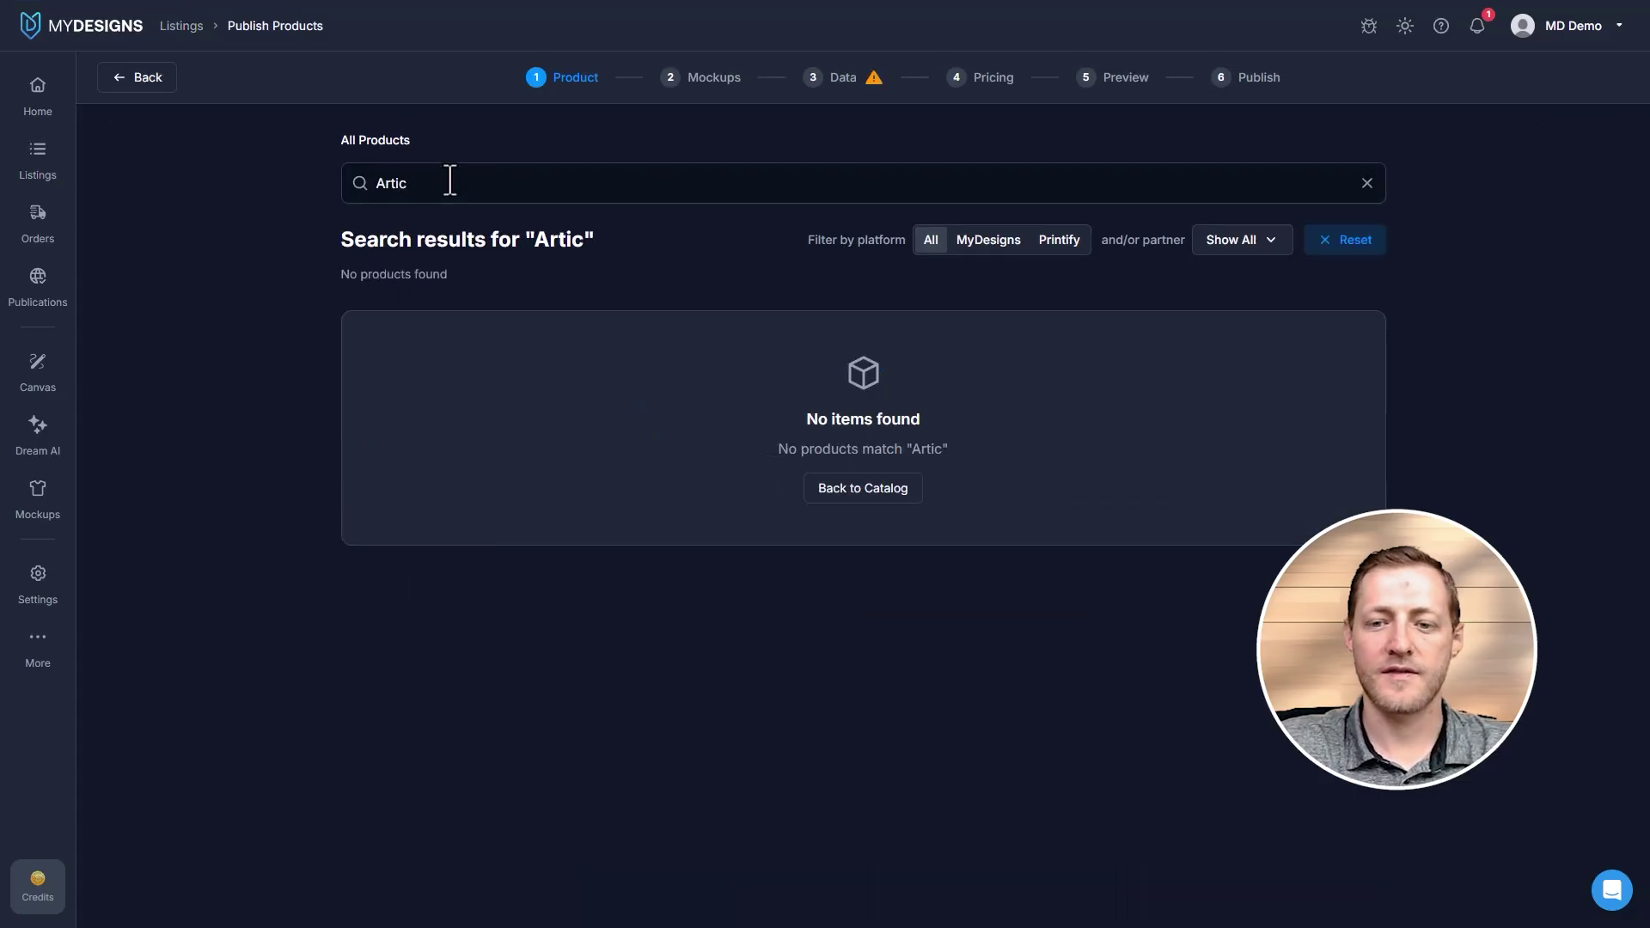
pyautogui.write('c')
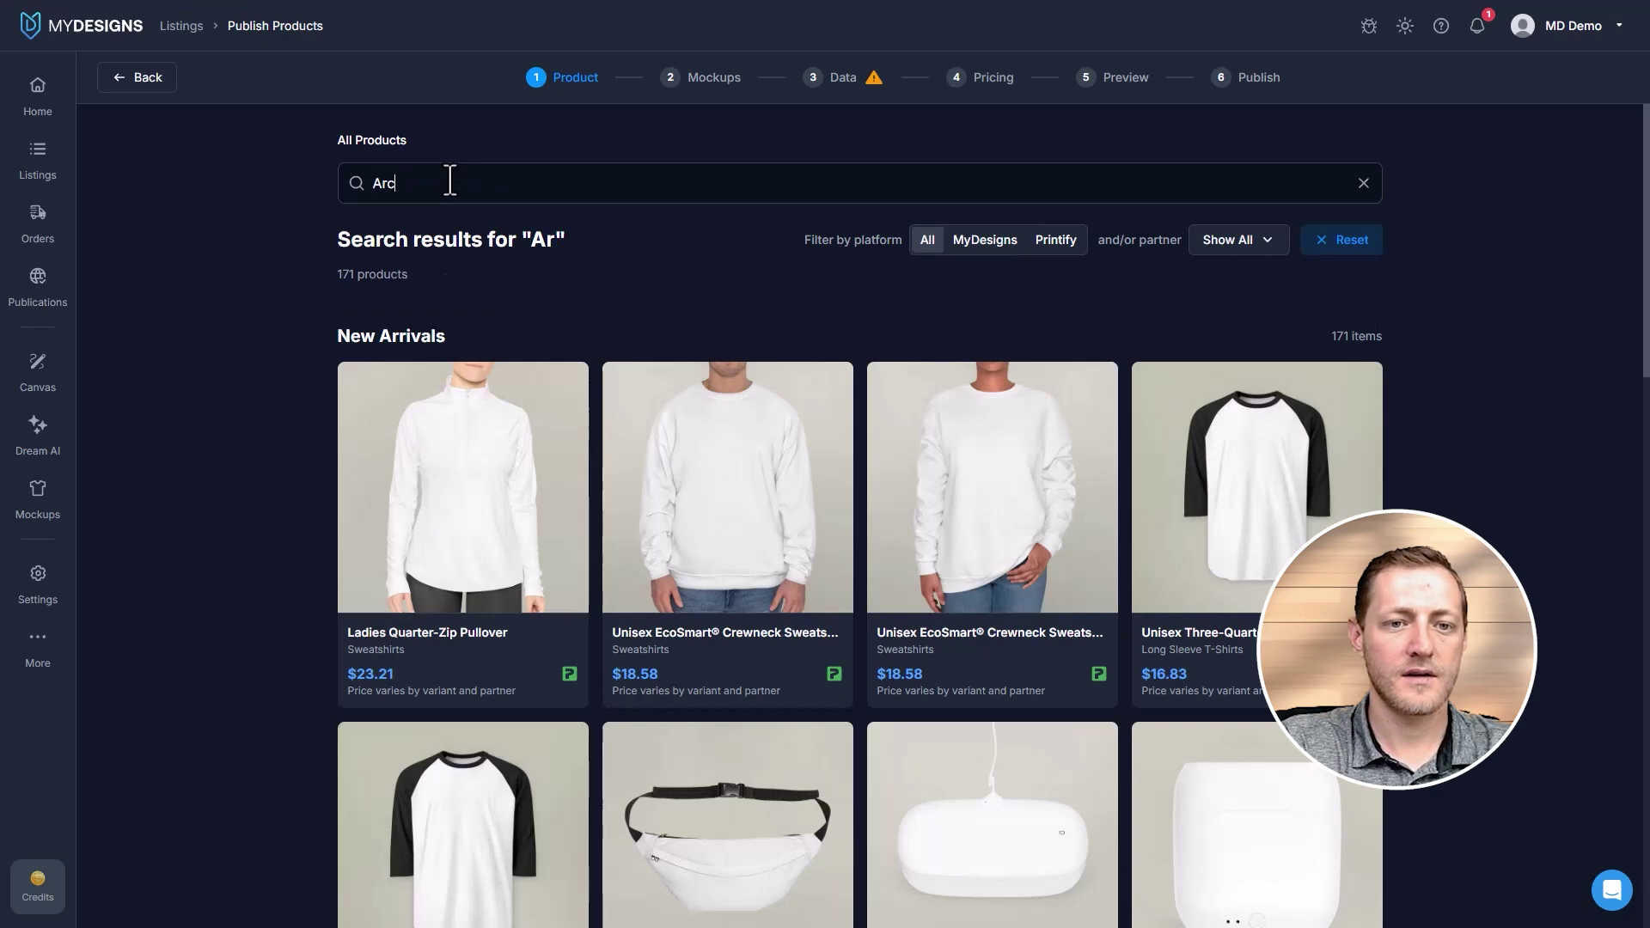
pyautogui.write('t')
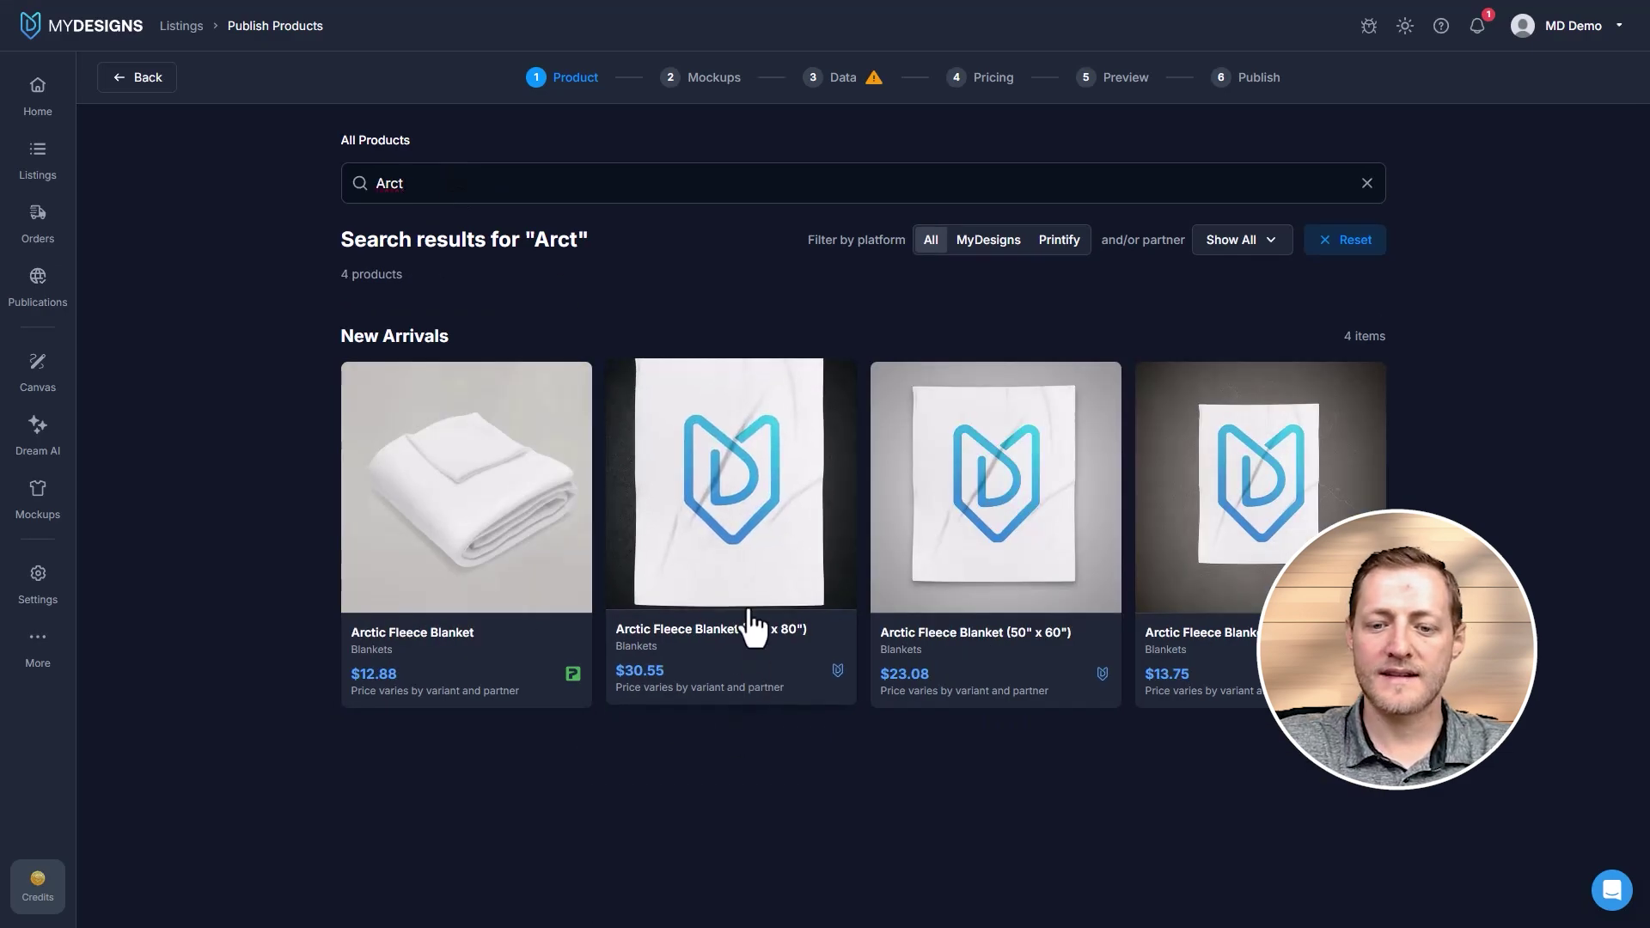
pyautogui.click(752, 627)
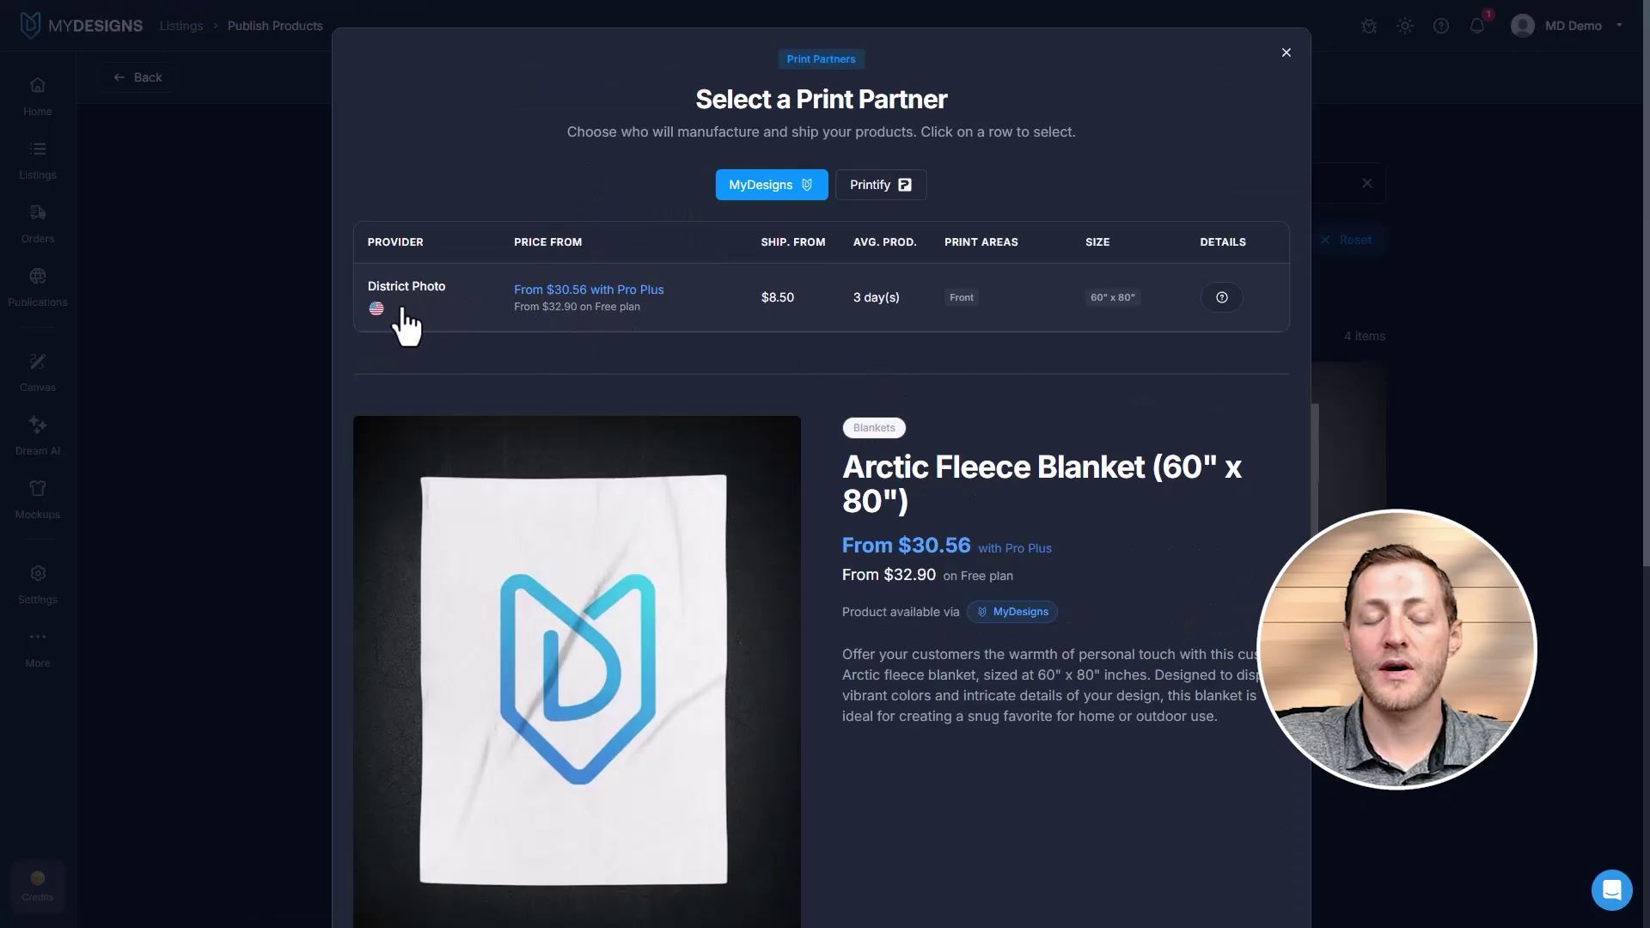
pyautogui.click(526, 296)
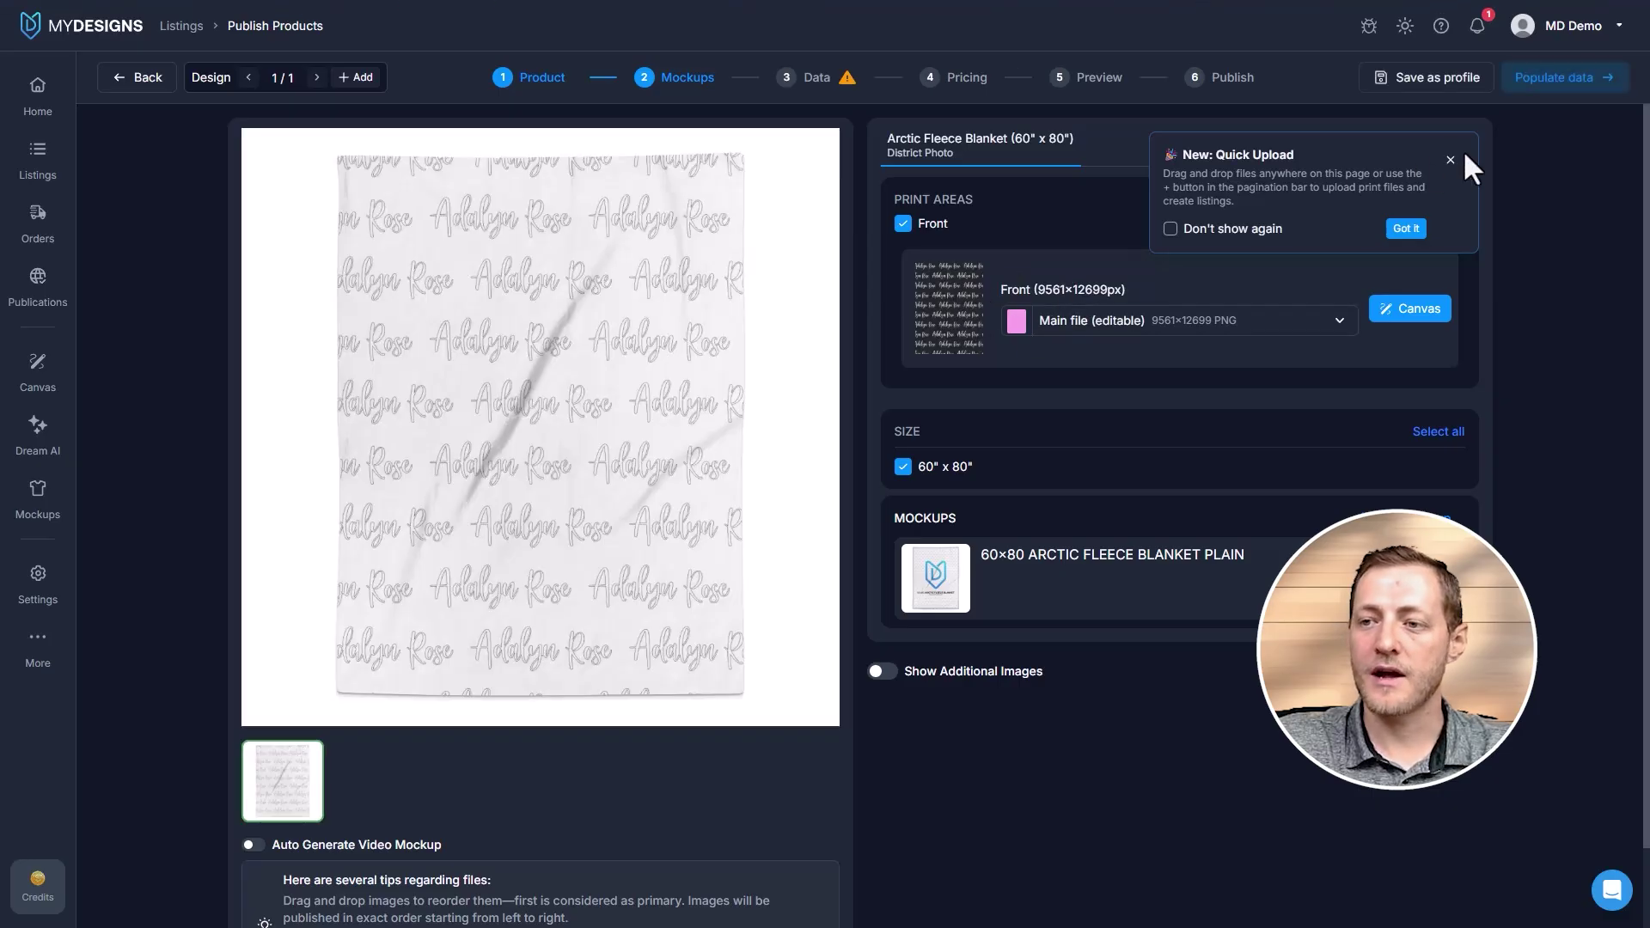
# Dismiss the Quick Upload notice, open the front print area in Canvas and make its Artboard layer visible
pyautogui.click(1450, 160)
pyautogui.click(1399, 314)
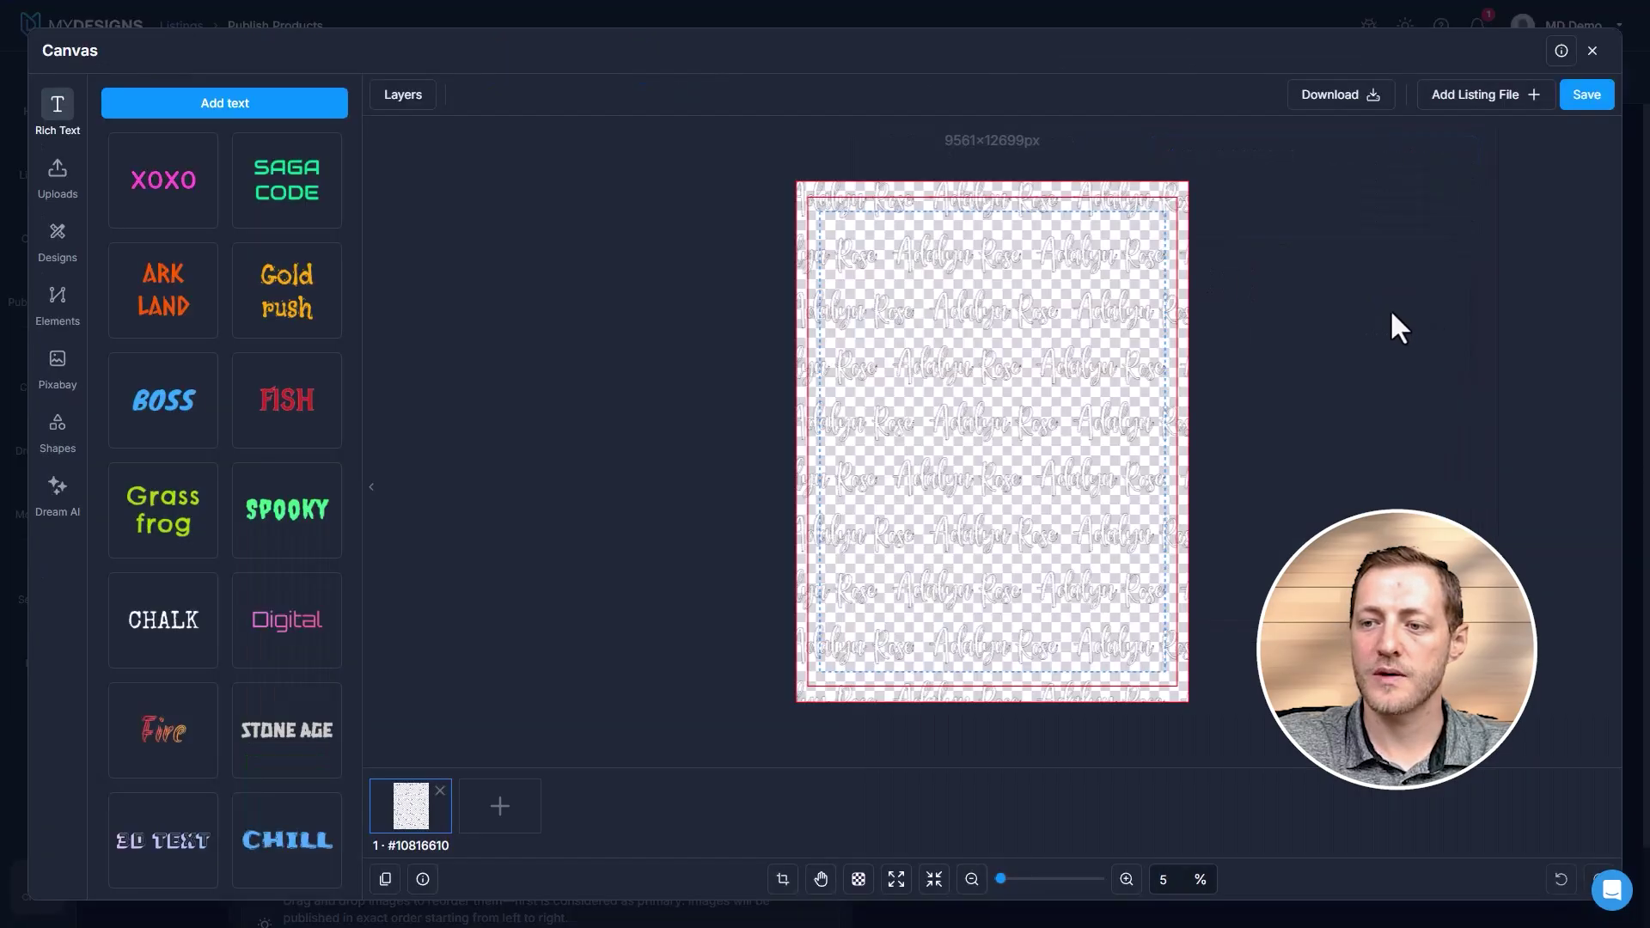
pyautogui.click(911, 198)
pyautogui.click(403, 97)
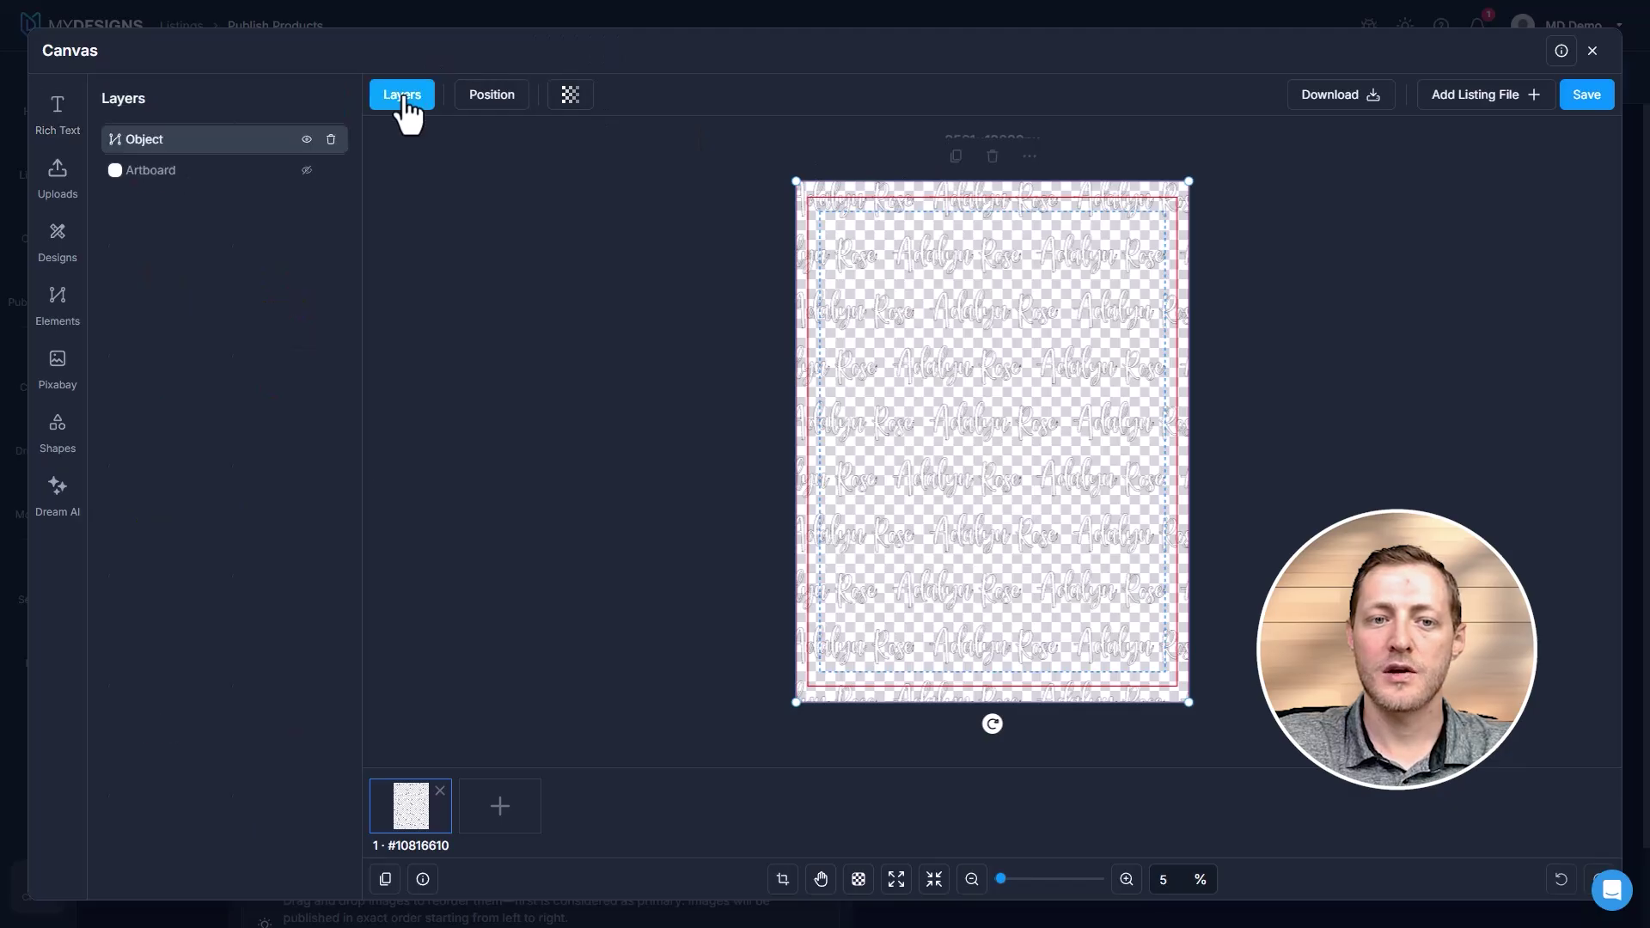
pyautogui.click(202, 171)
pyautogui.click(305, 171)
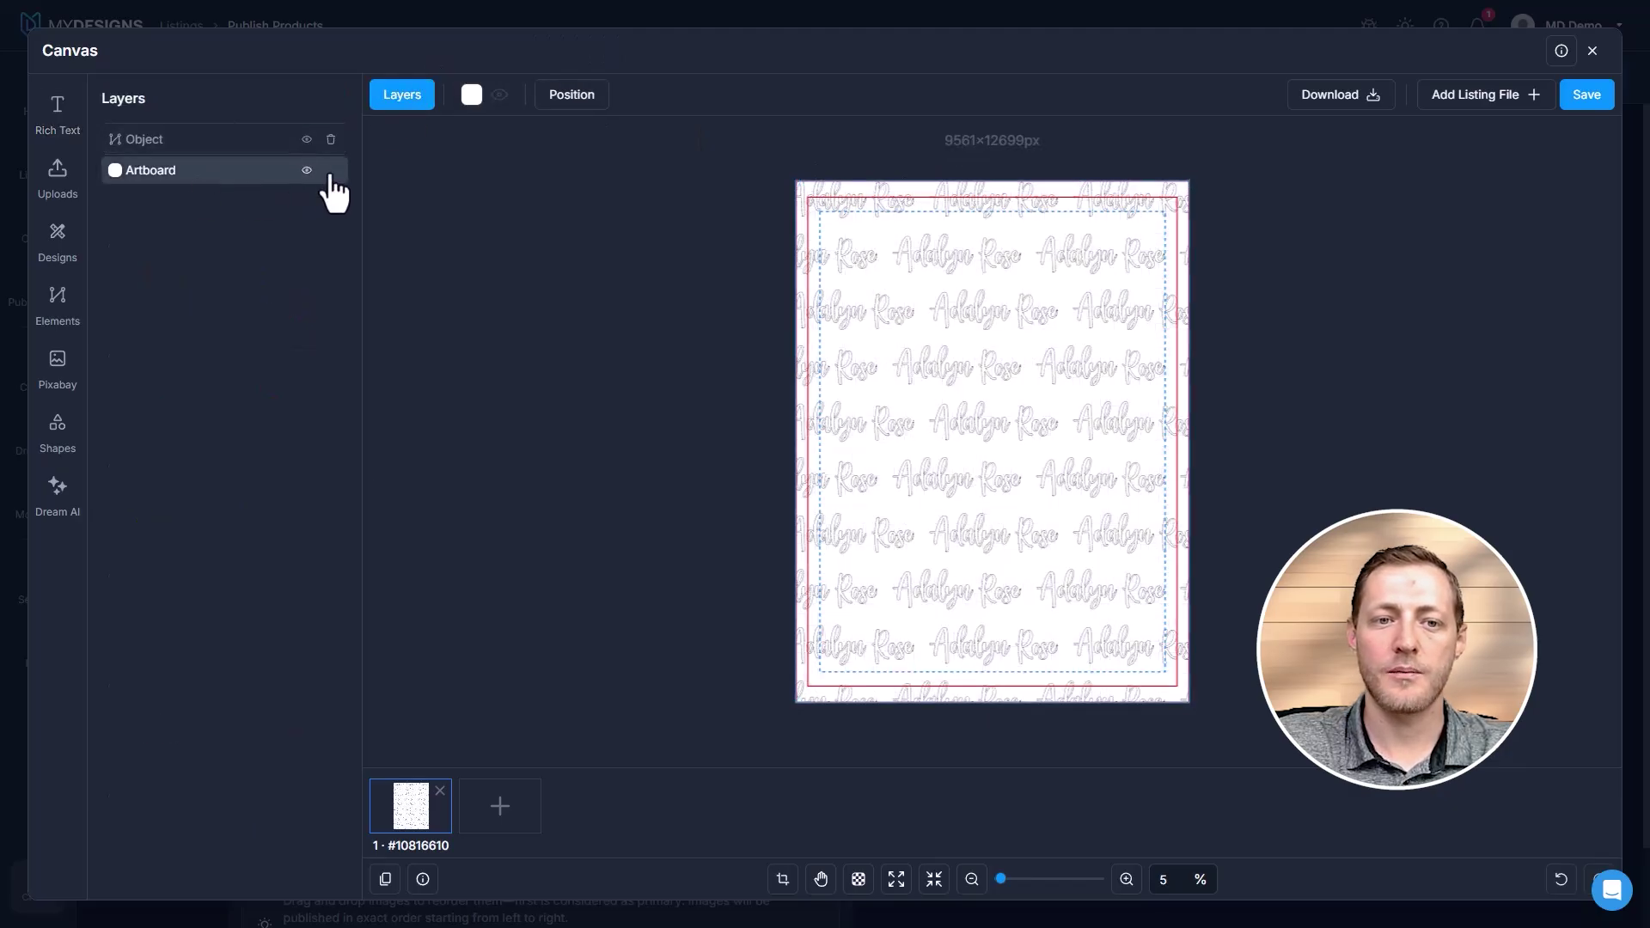
# Set the Artboard layer's solid colour to light pink (#ffc2fa) and save the front design
pyautogui.click(472, 95)
pyautogui.click(693, 234)
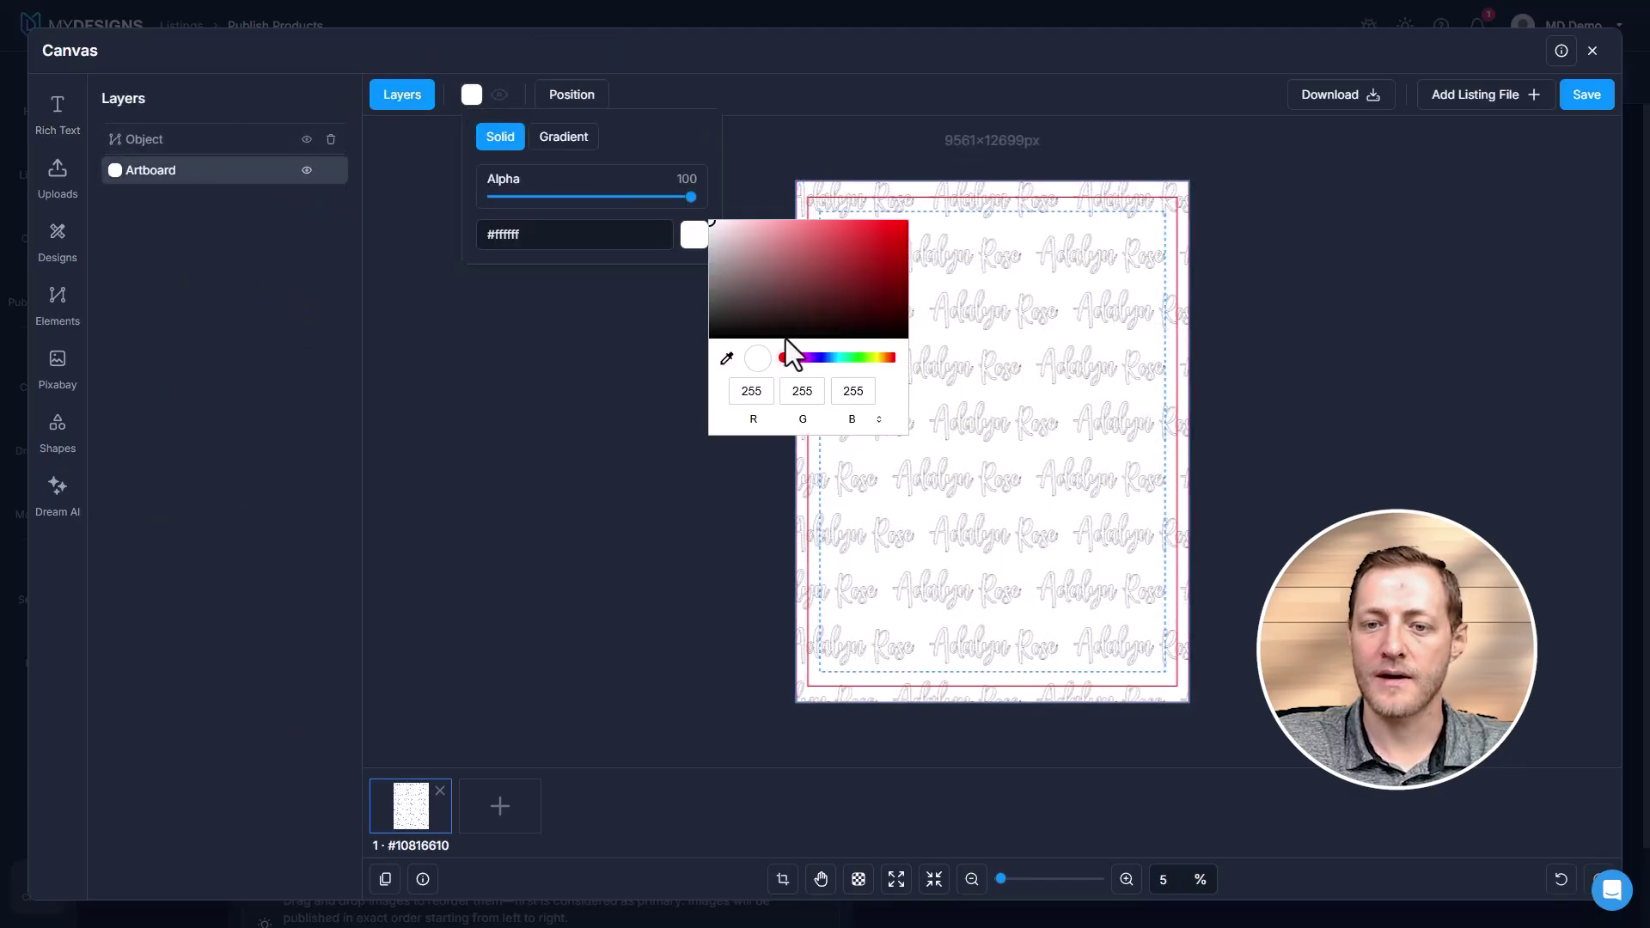
pyautogui.click(801, 357)
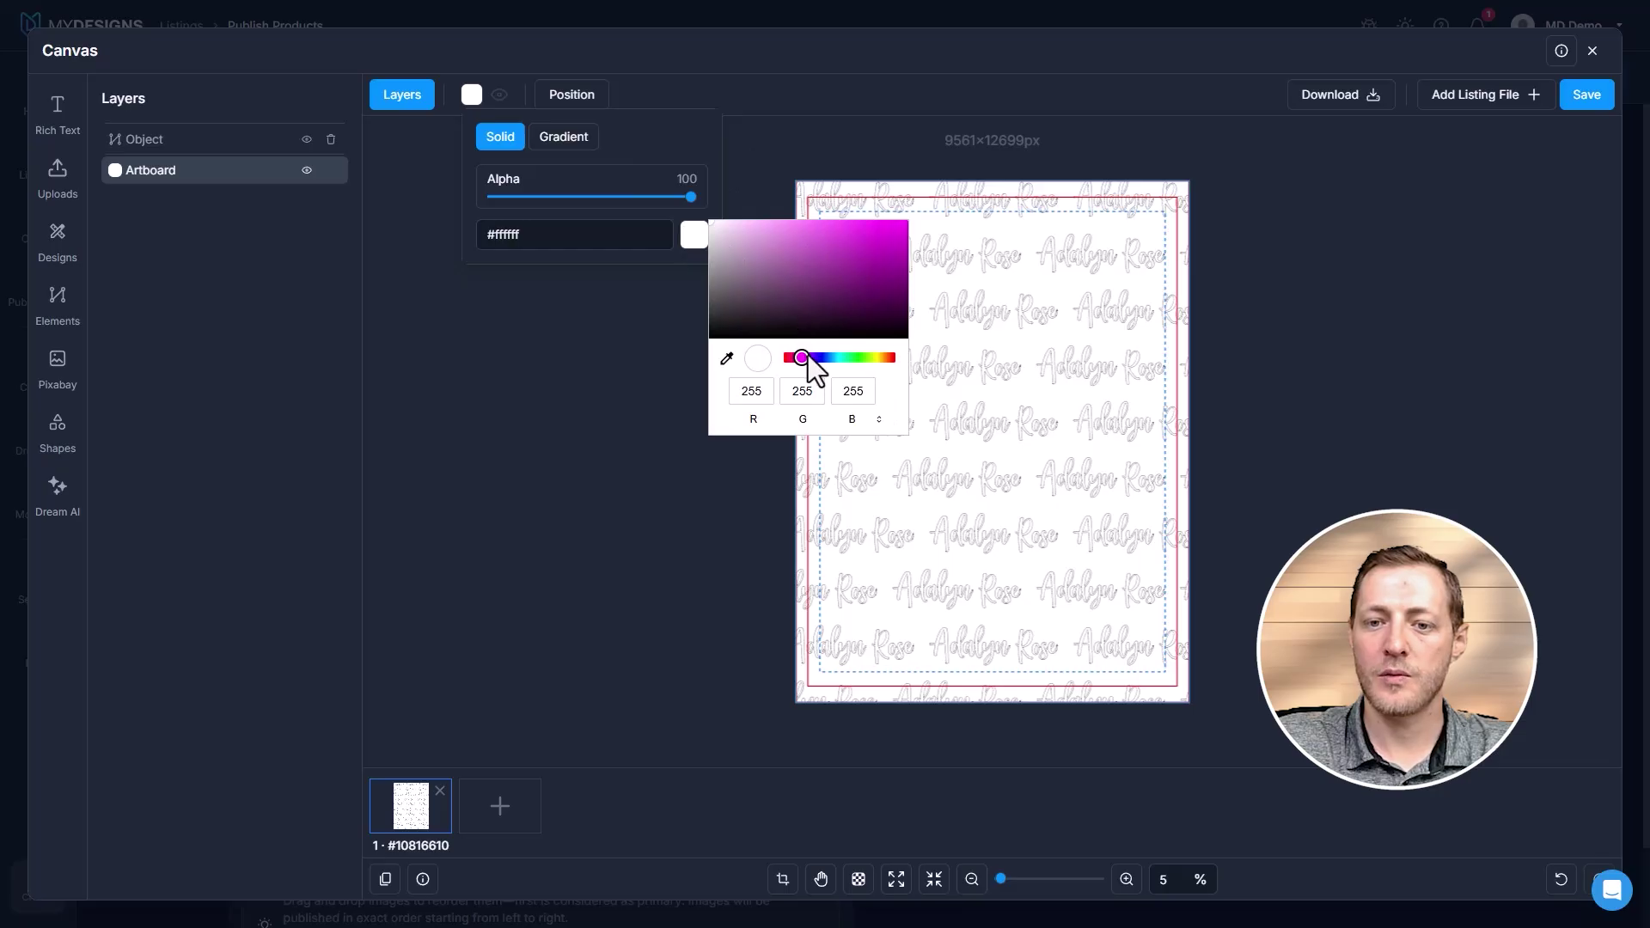
pyautogui.moveTo(788, 281); pyautogui.dragTo(756, 224)
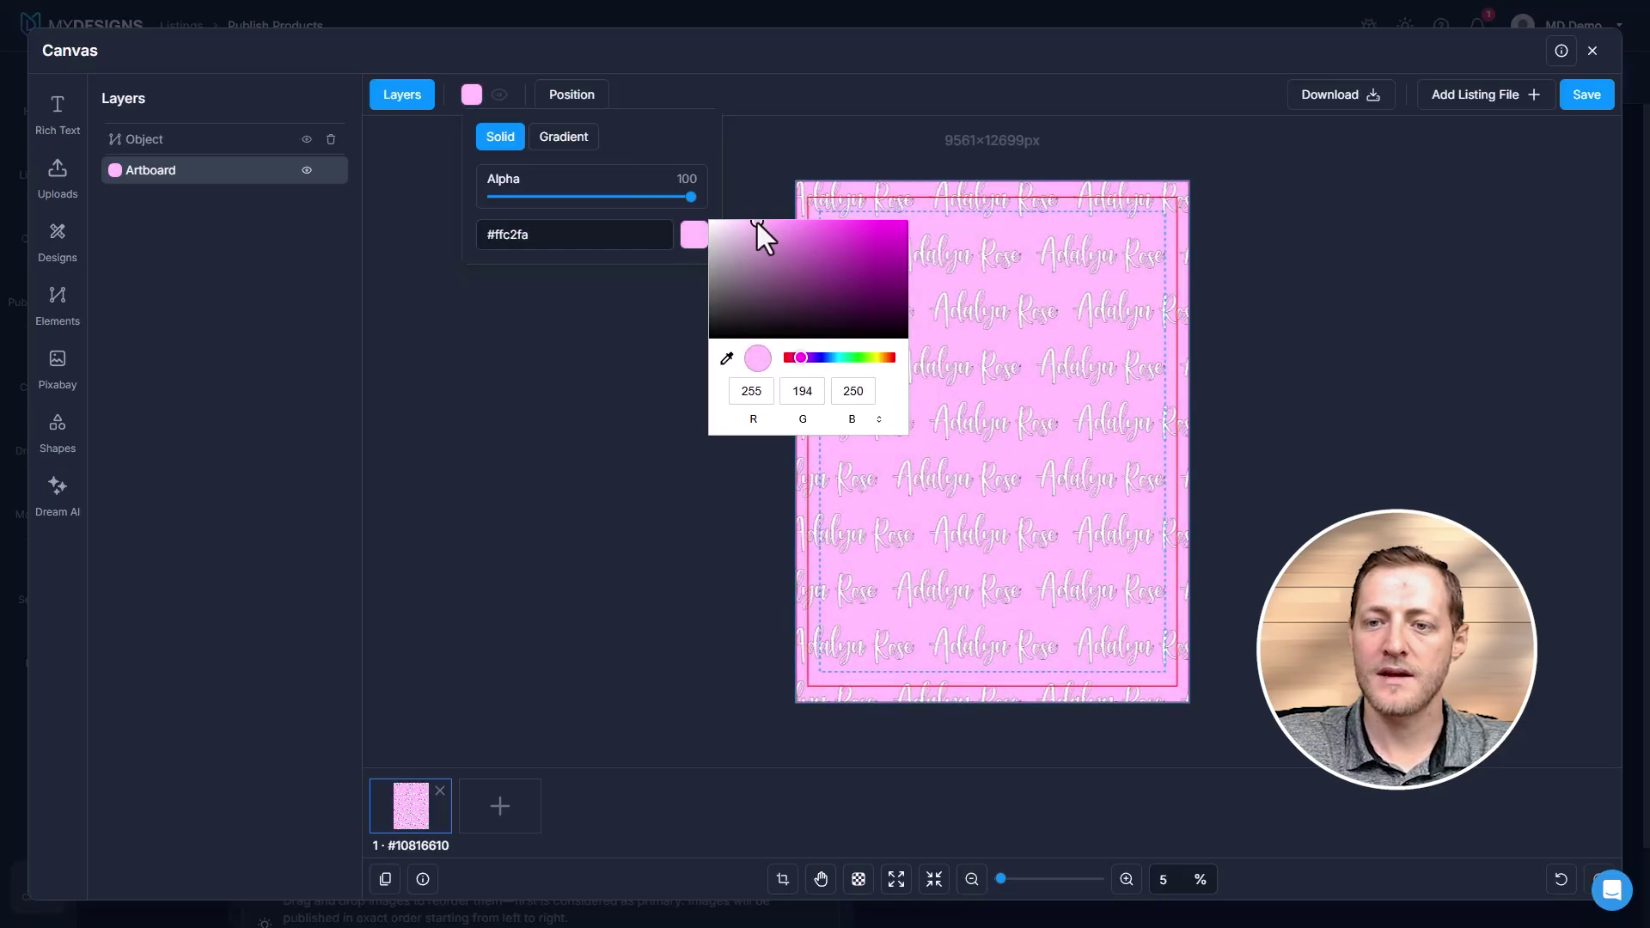
pyautogui.click(1586, 96)
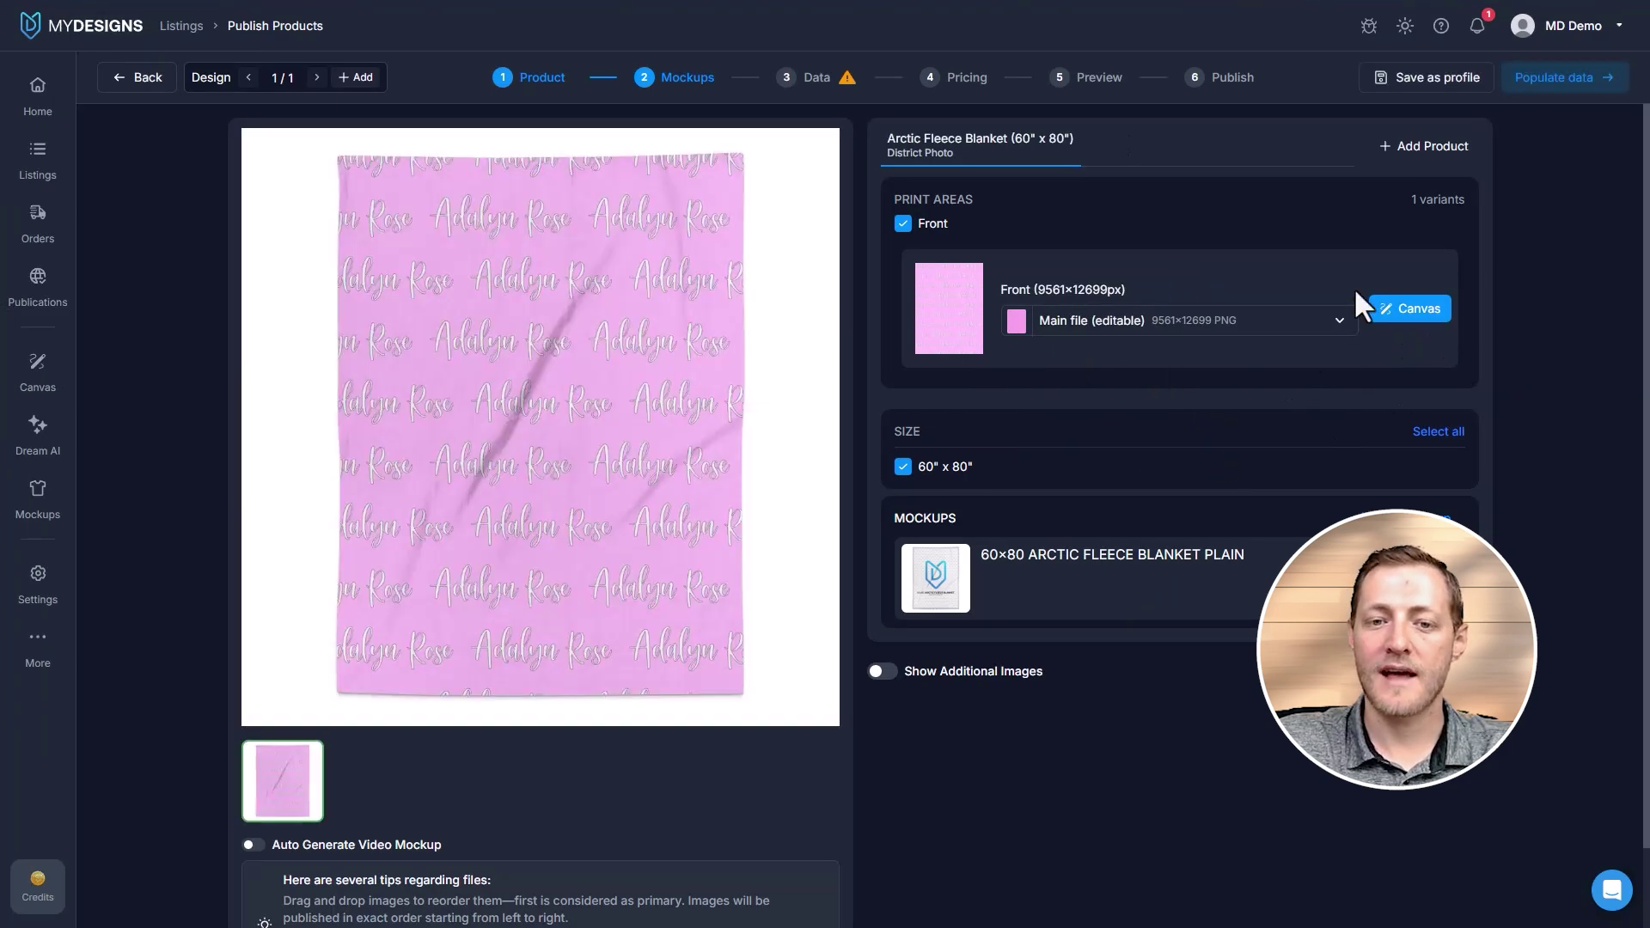
# Add three more 60×80 Arctic Fleece Blanket lifestyle mockups to the product, including Lifestyle 2
pyautogui.click(1190, 621)
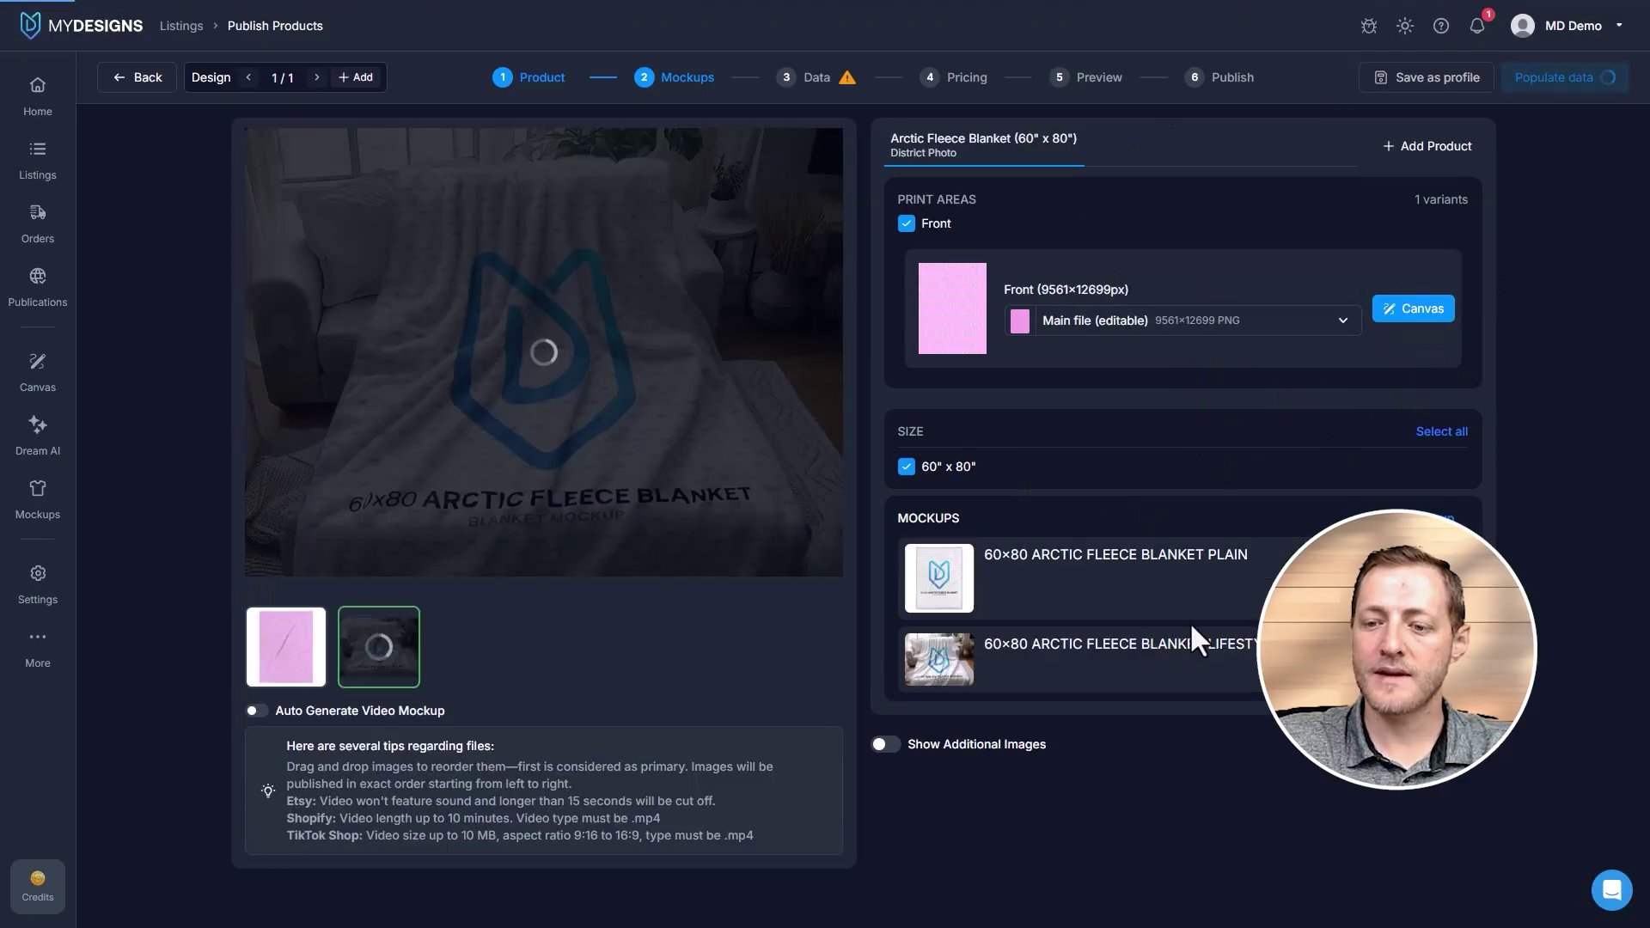
pyautogui.click(1448, 518)
pyautogui.click(1161, 644)
pyautogui.click(1449, 519)
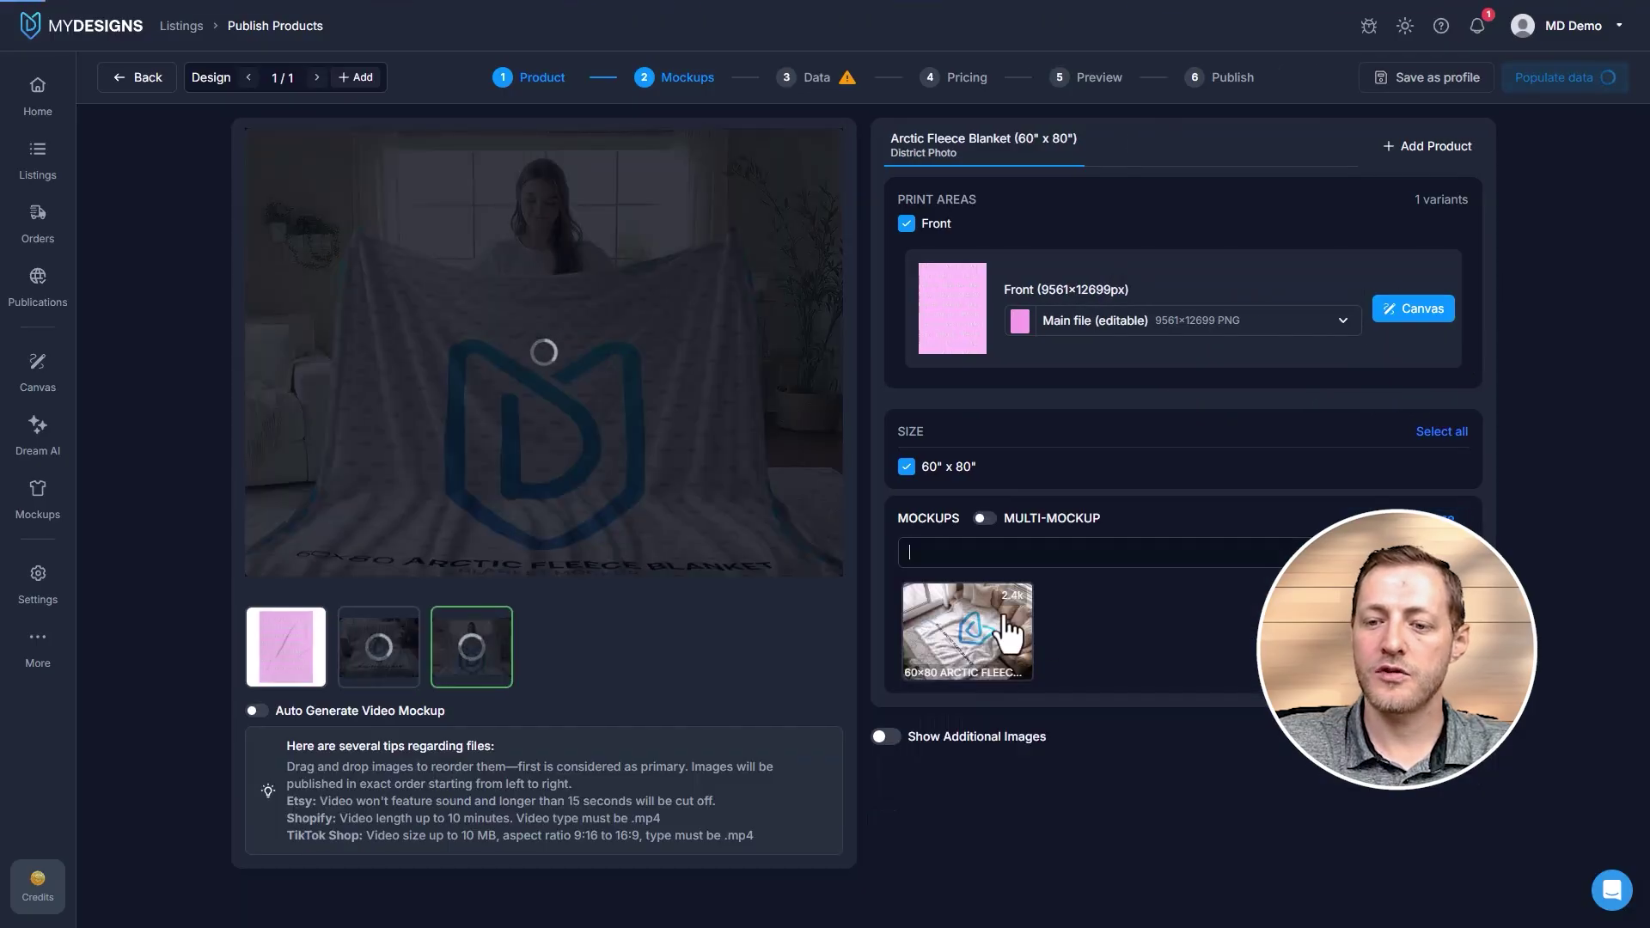
pyautogui.click(1010, 632)
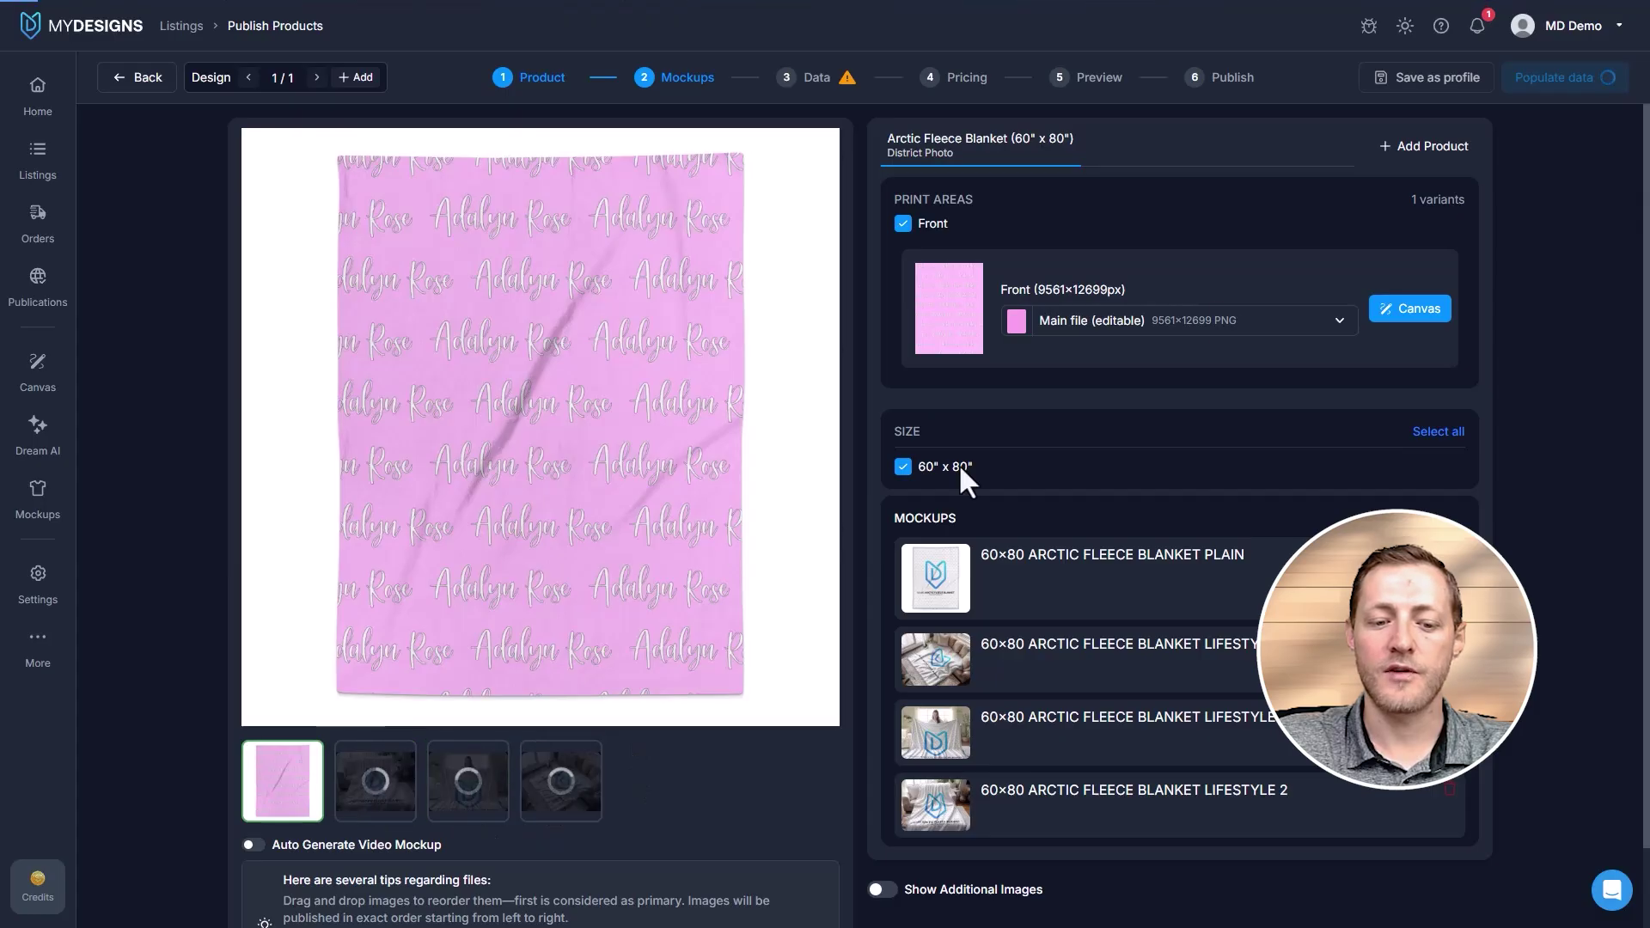
# Enable Auto Generate Video Mockup for the blanket listing
pyautogui.scroll(-1, 699, 512)
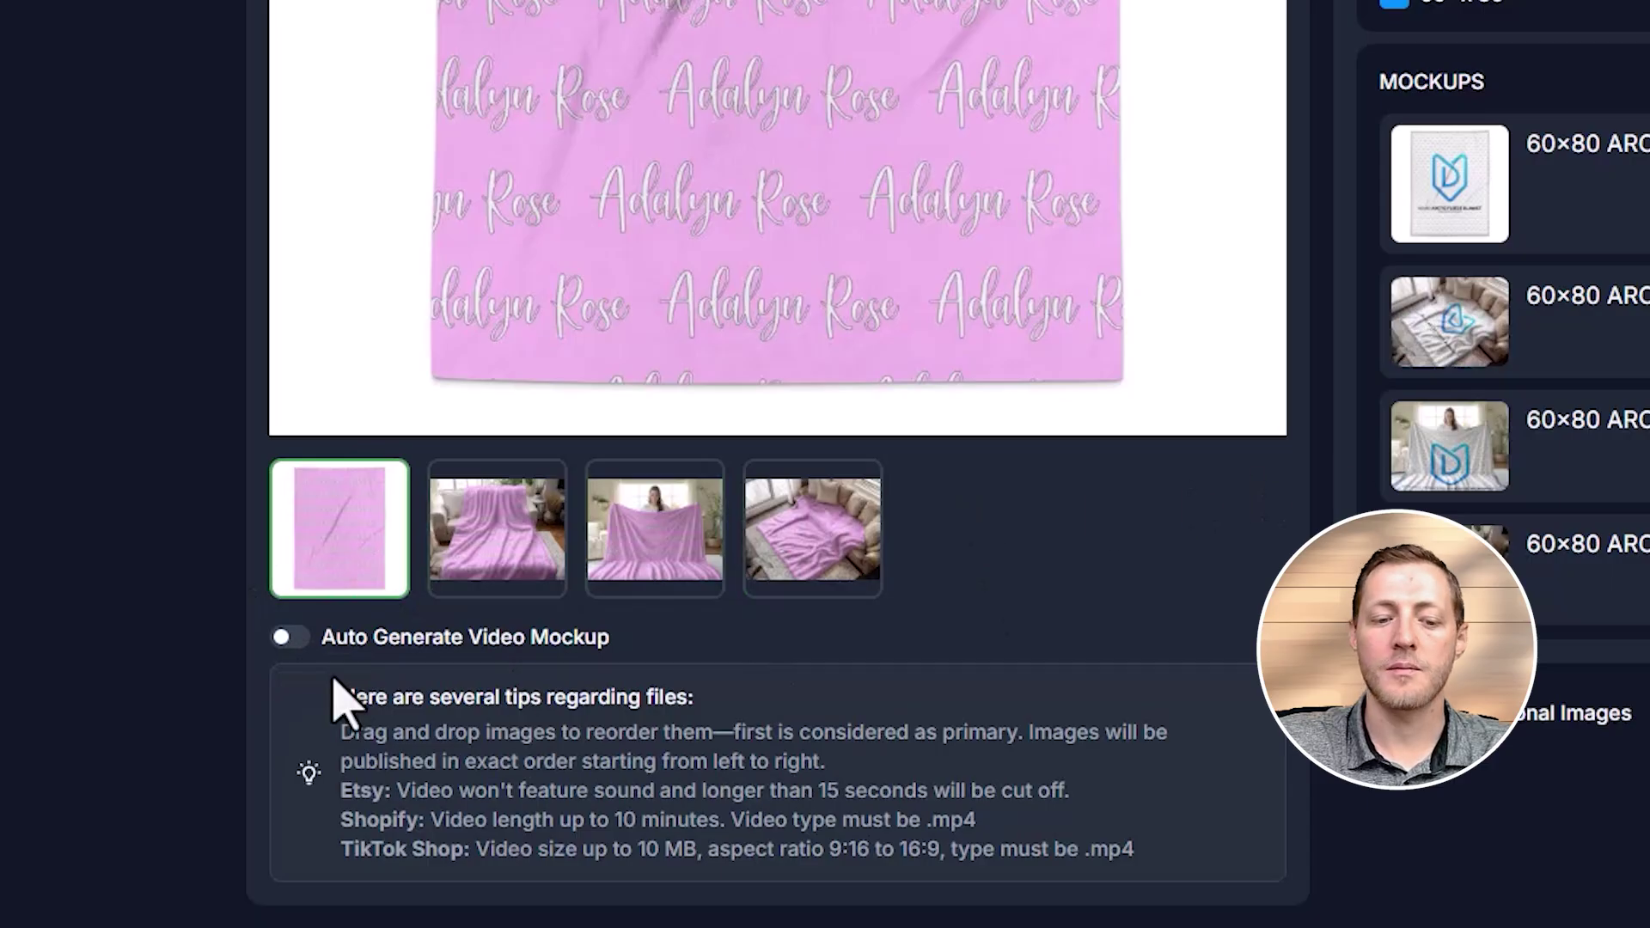
pyautogui.click(332, 641)
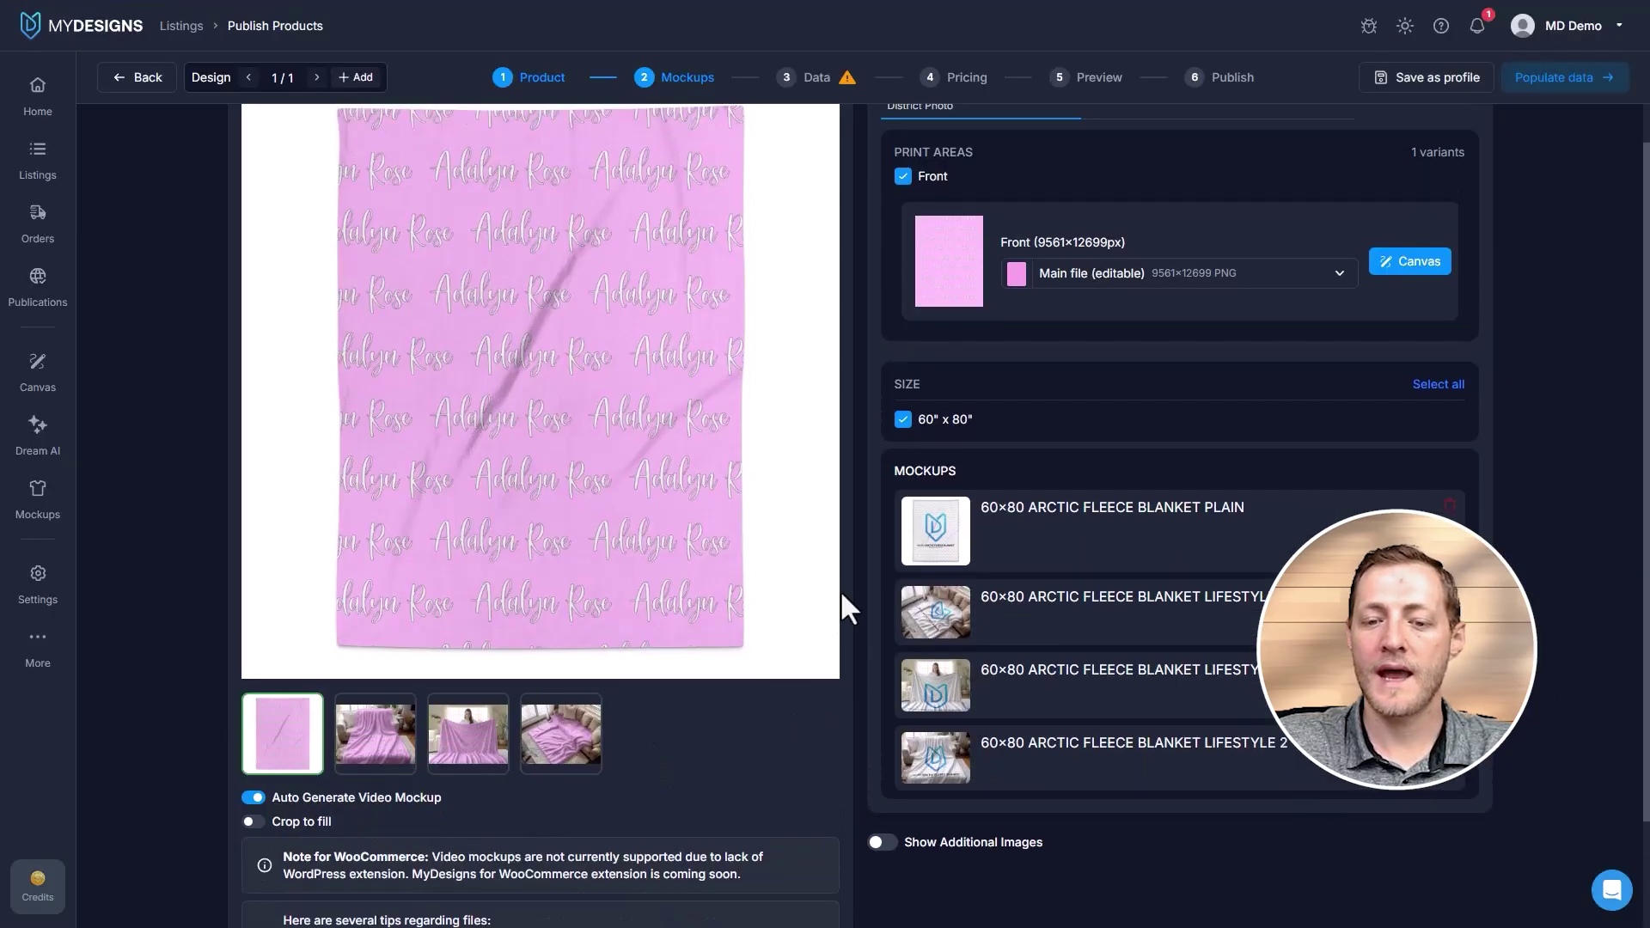
pyautogui.scroll(1, 844, 608)
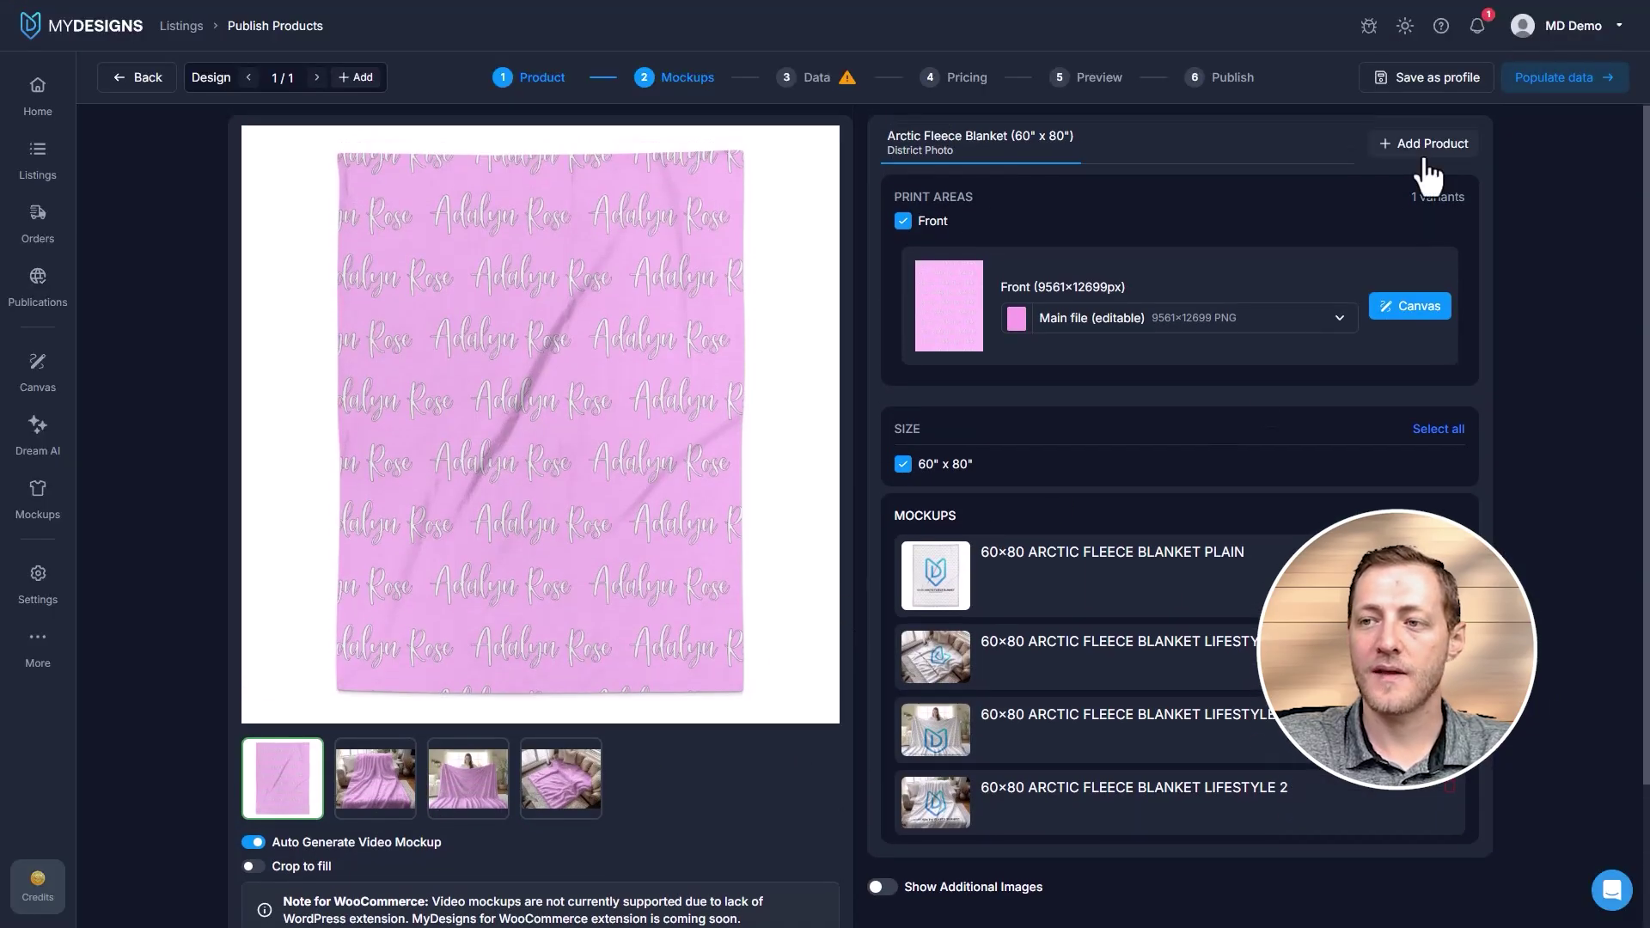
# Go to the listing data, open Vision AI with its detailed options and set the product type to Blanket
pyautogui.click(1566, 102)
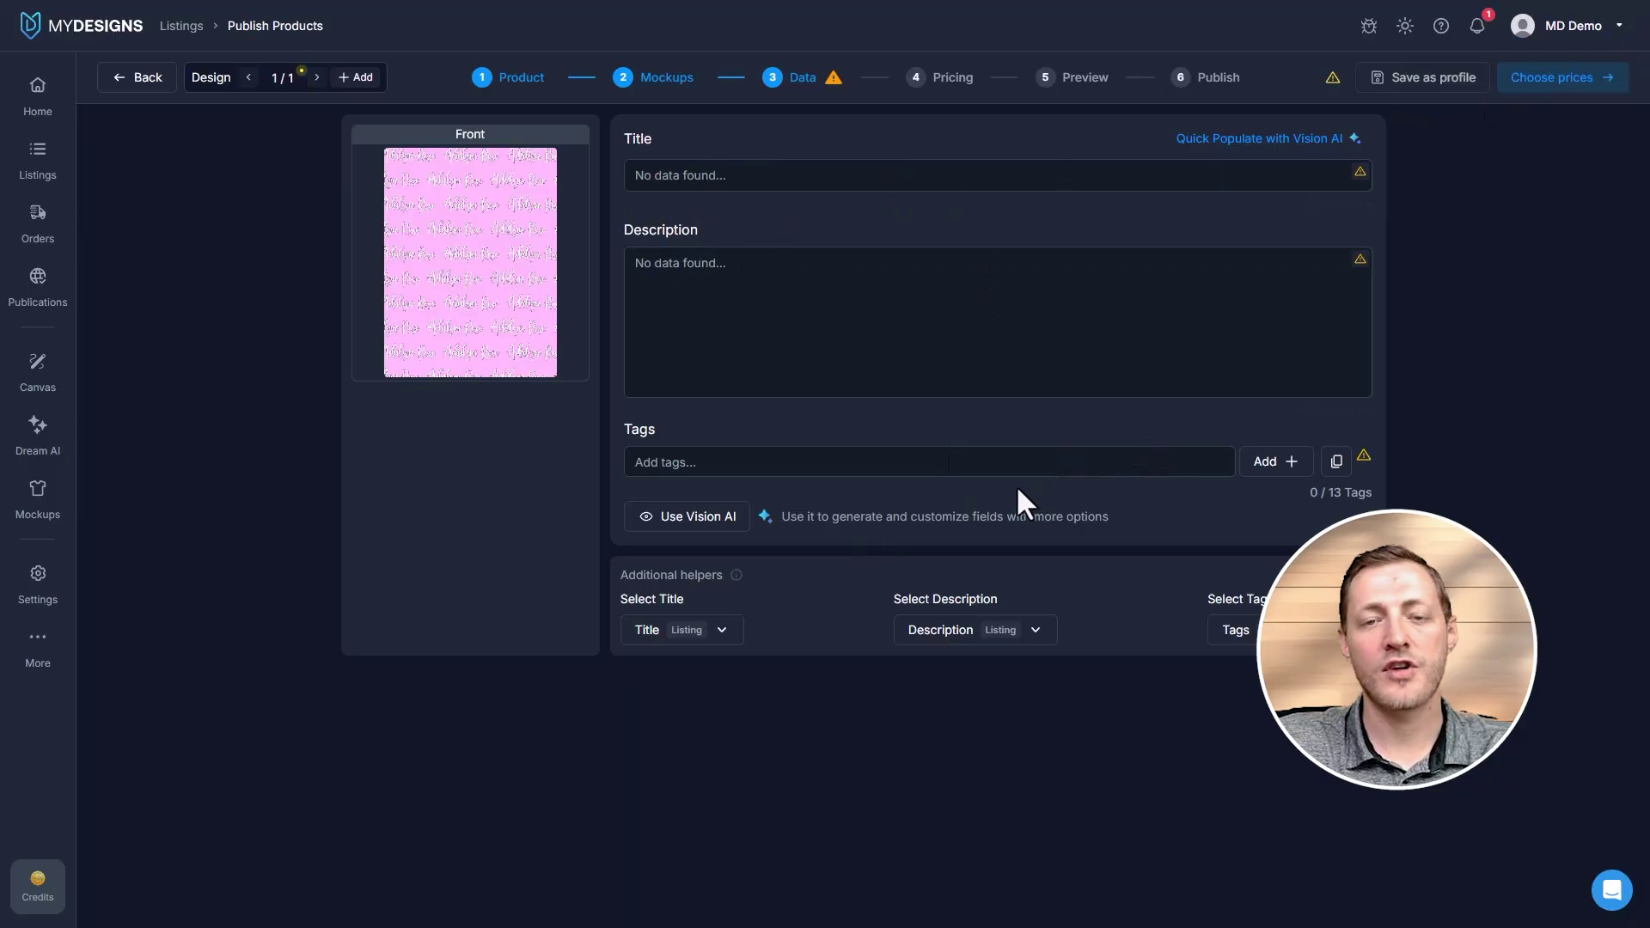
pyautogui.click(673, 528)
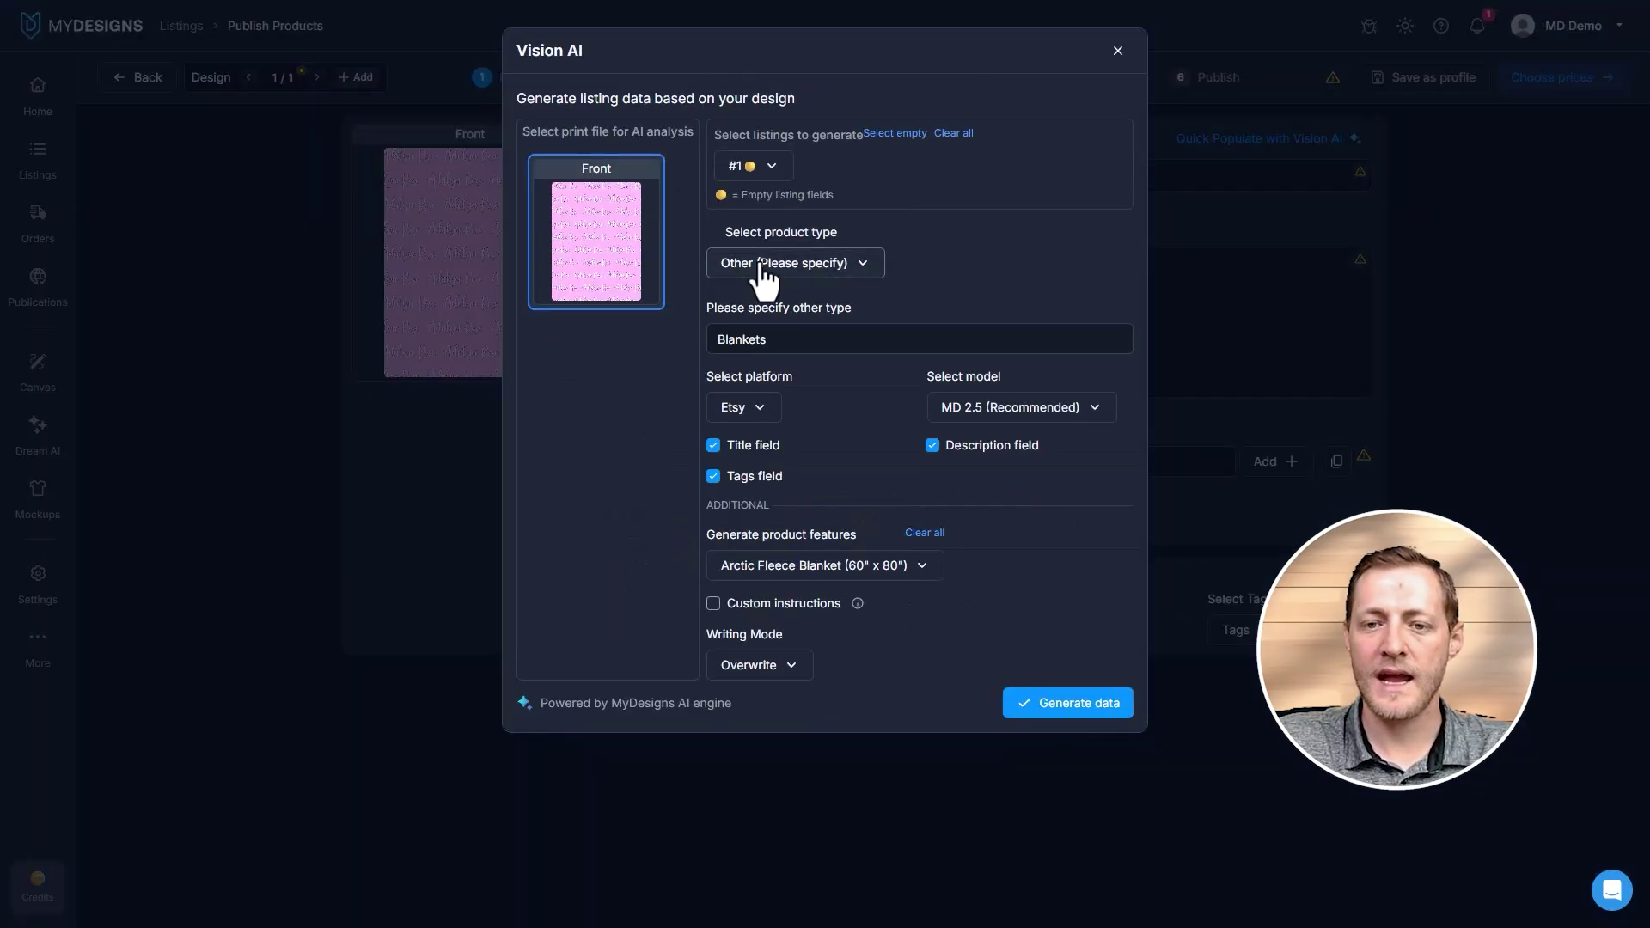
pyautogui.click(827, 264)
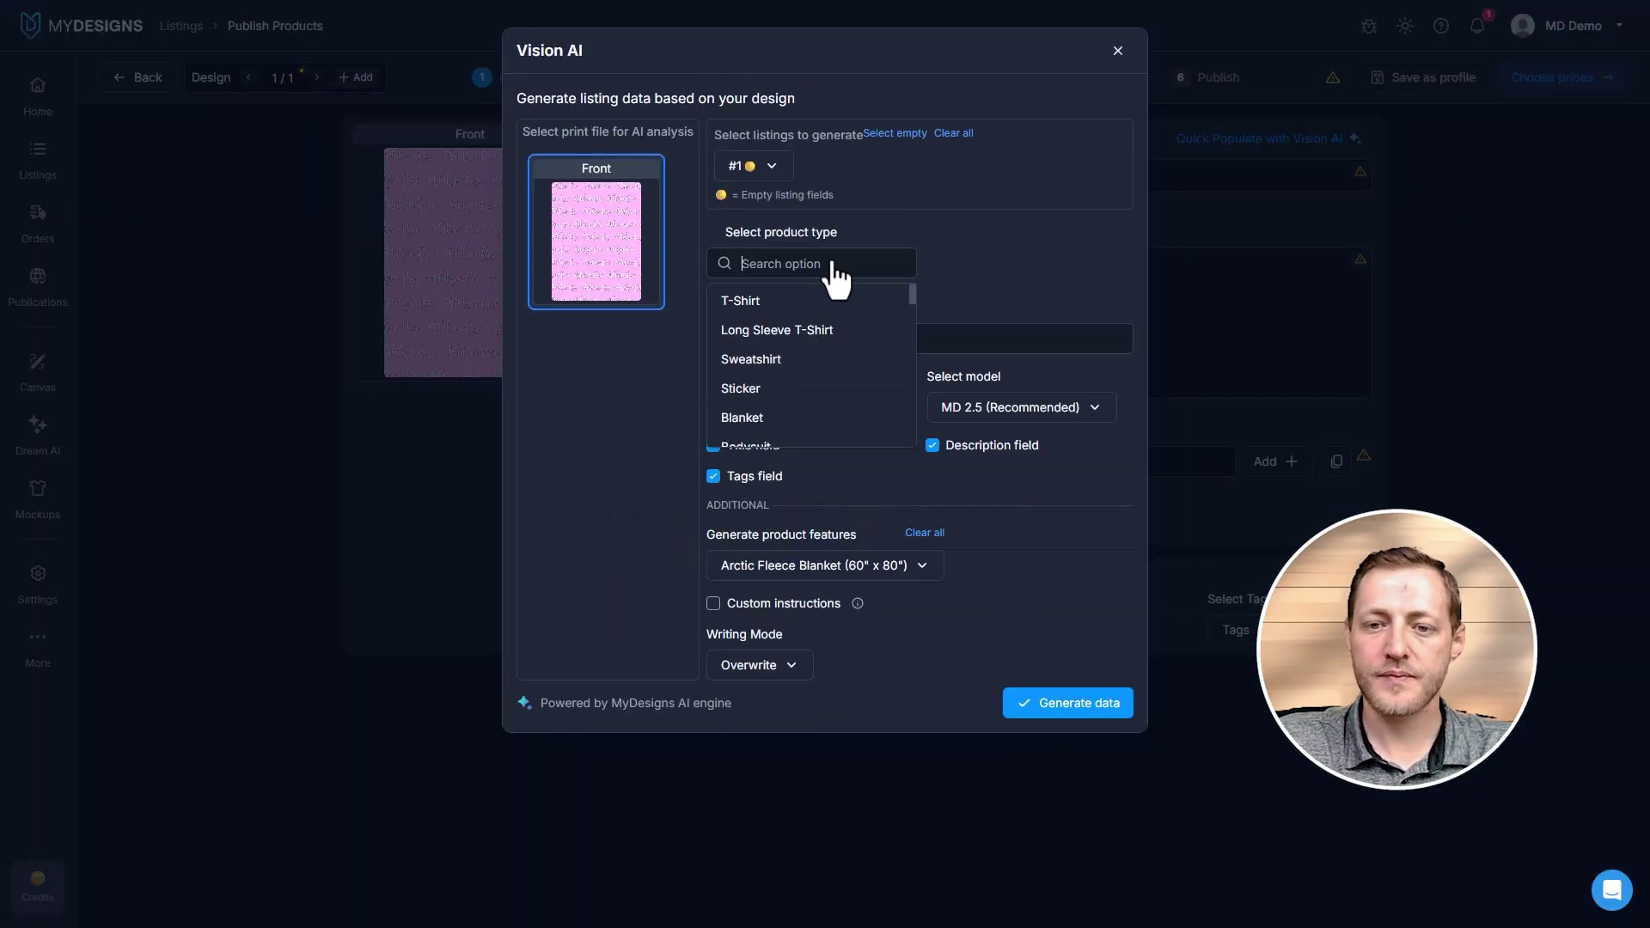
pyautogui.write('bla')
pyautogui.click(785, 303)
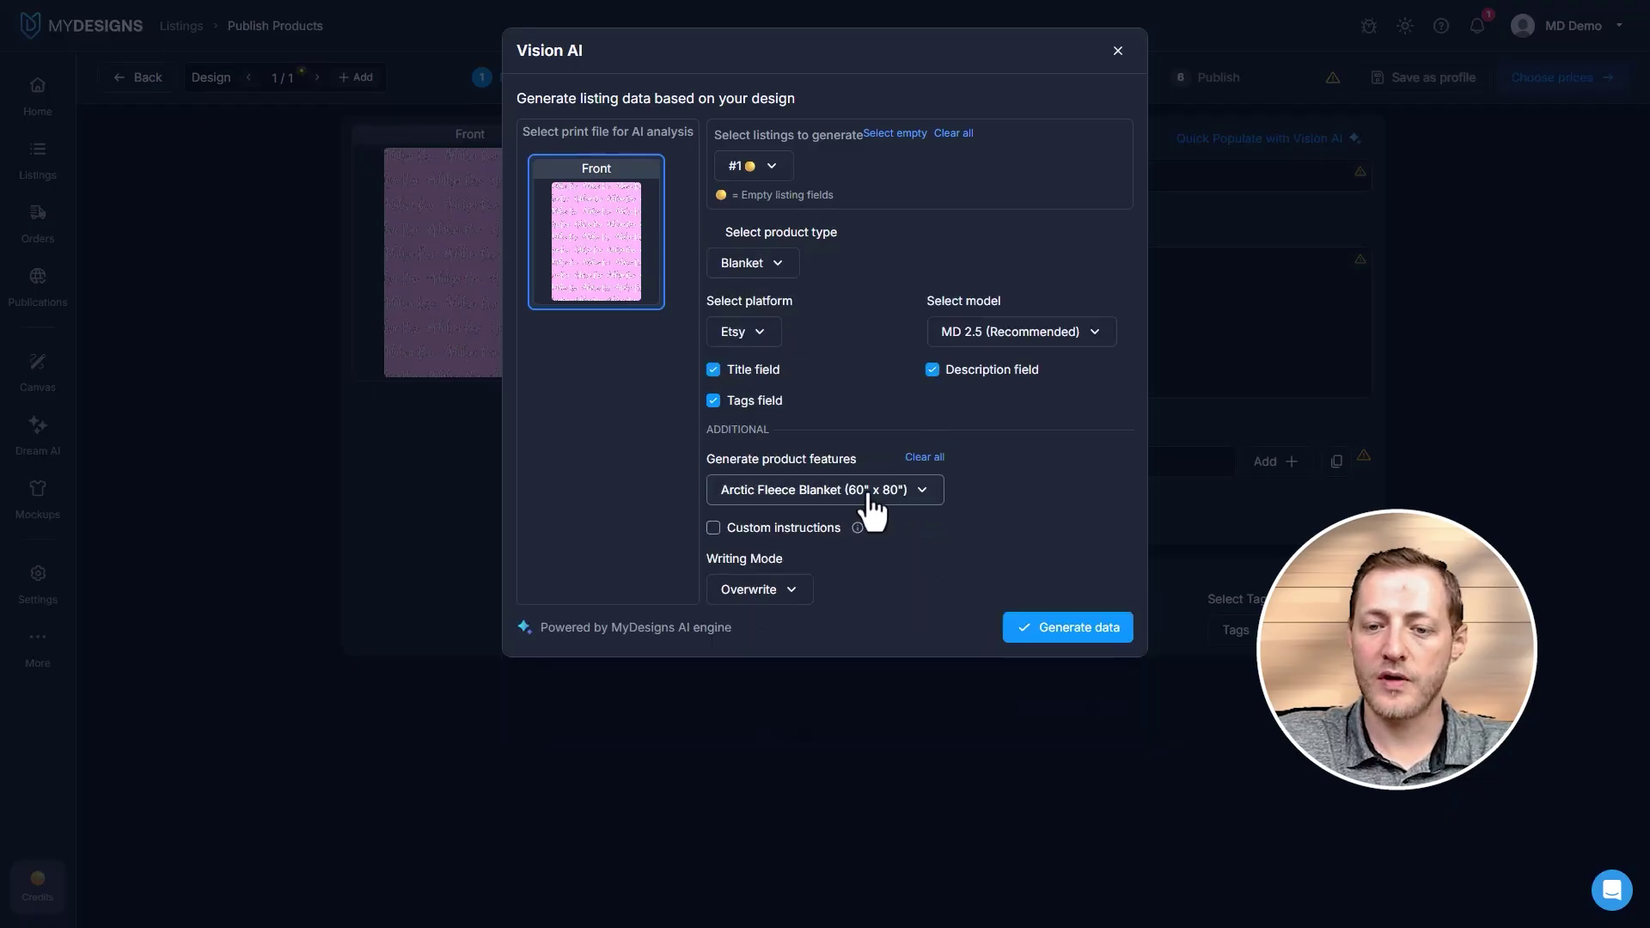
# Generate the Etsy title, description and tags with the MD 2.5 model, including Arctic Fleece Blanket (60" x 80") product features
pyautogui.moveTo(840, 462)
pyautogui.mouseDown()
pyautogui.moveTo(675, 461)
pyautogui.moveTo(823, 438)
pyautogui.mouseUp()
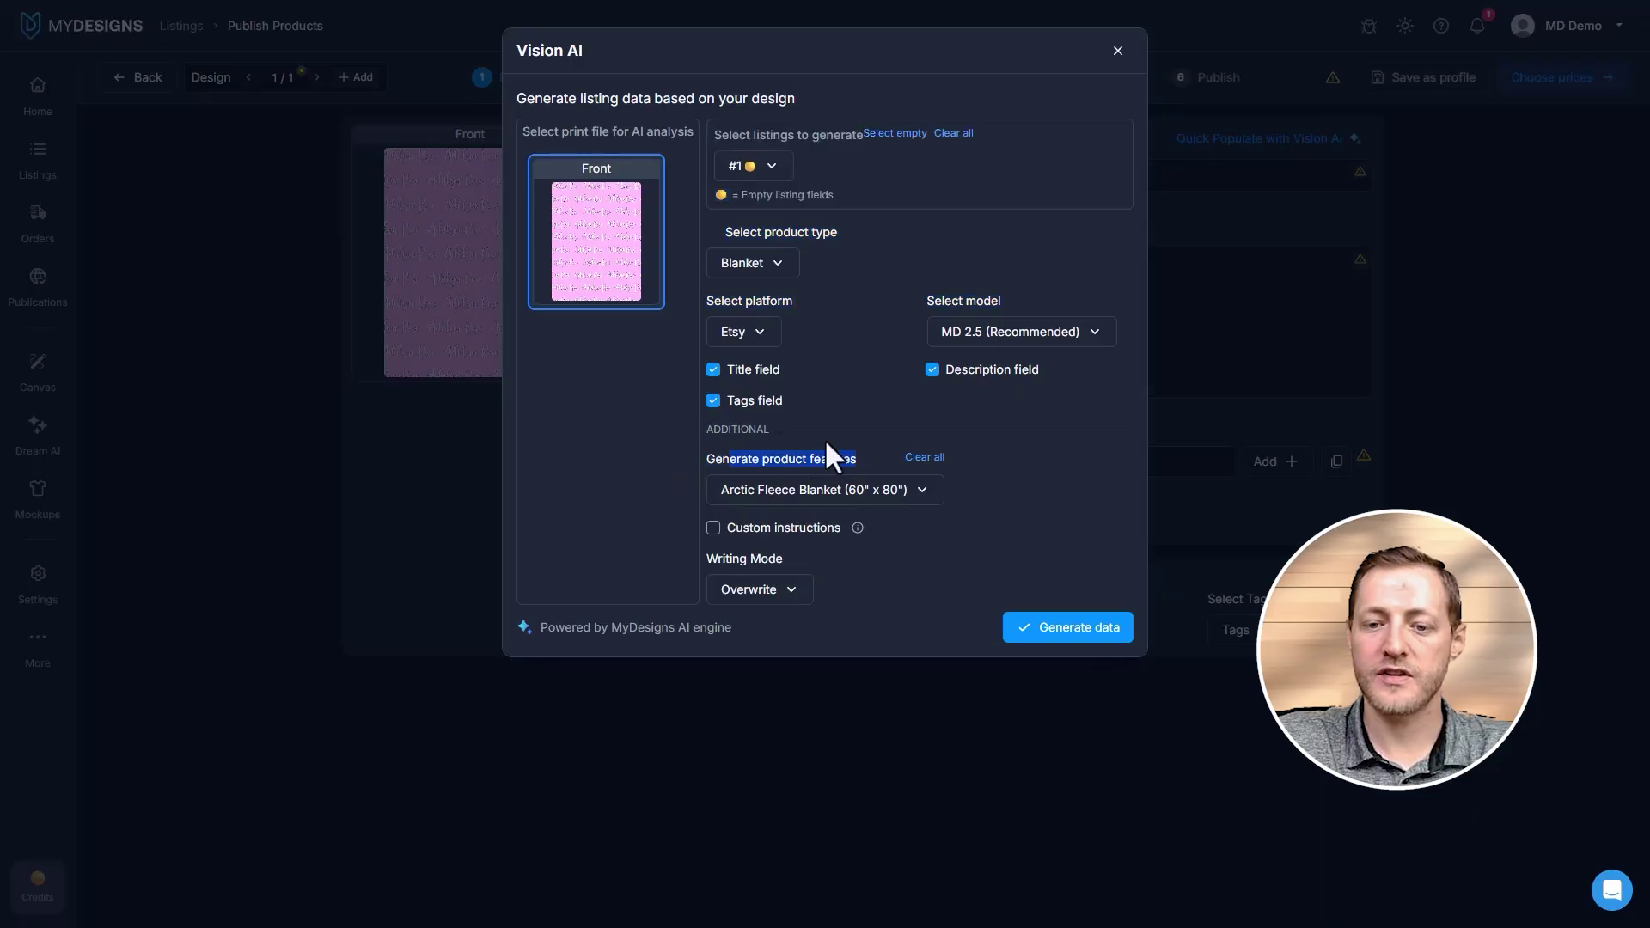
pyautogui.click(843, 395)
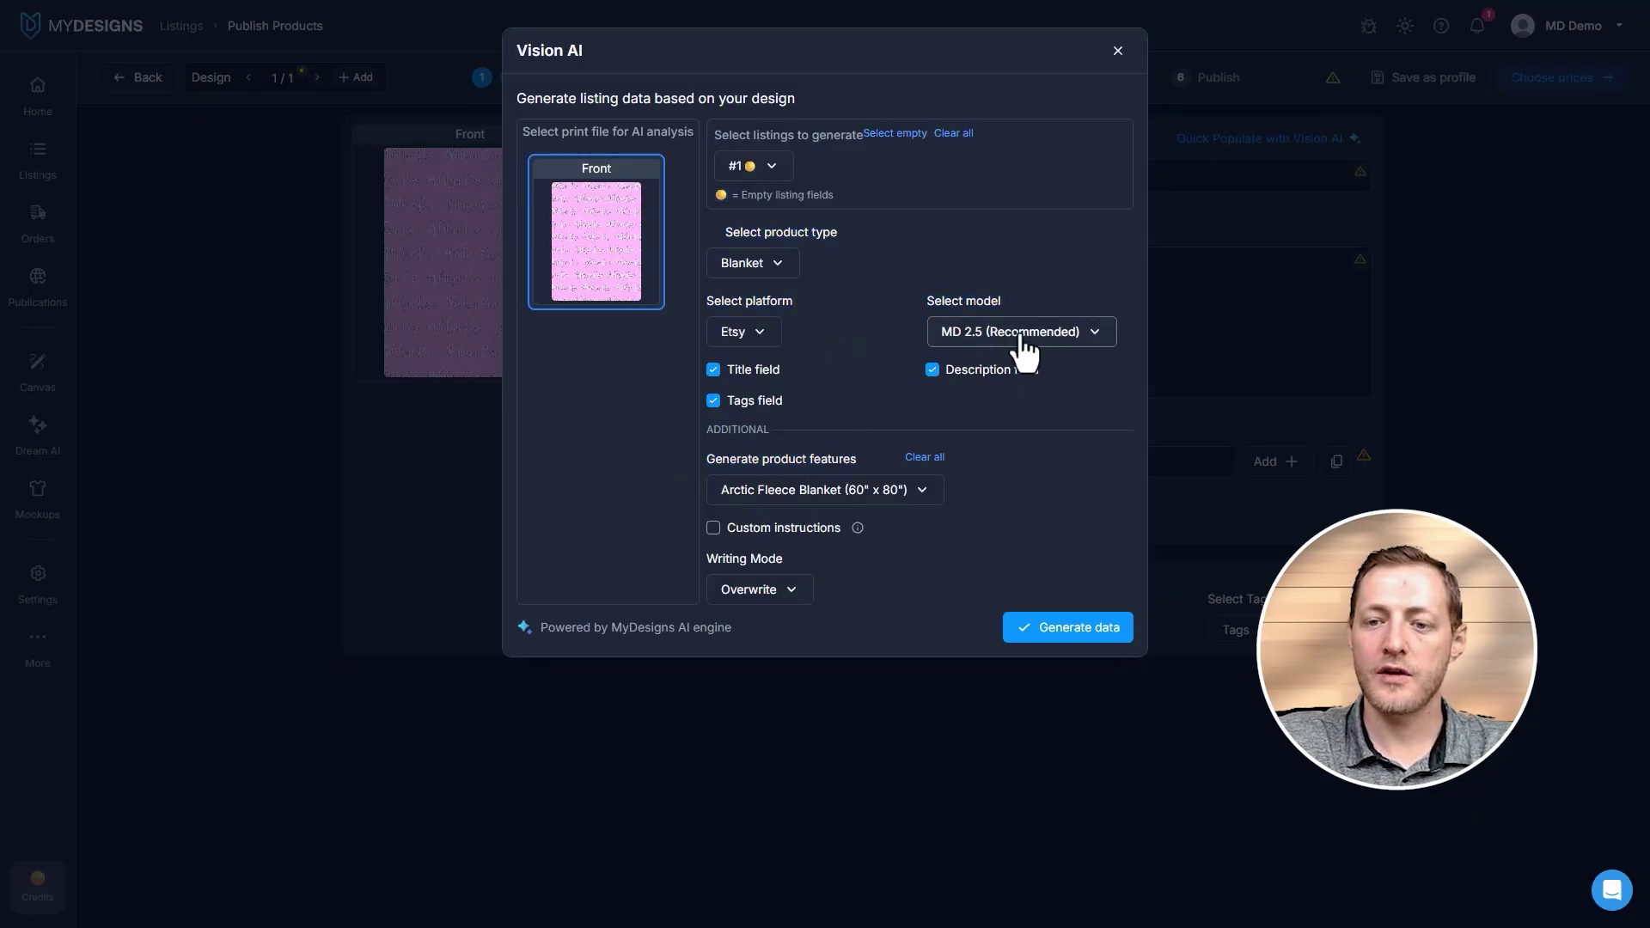
pyautogui.click(712, 372)
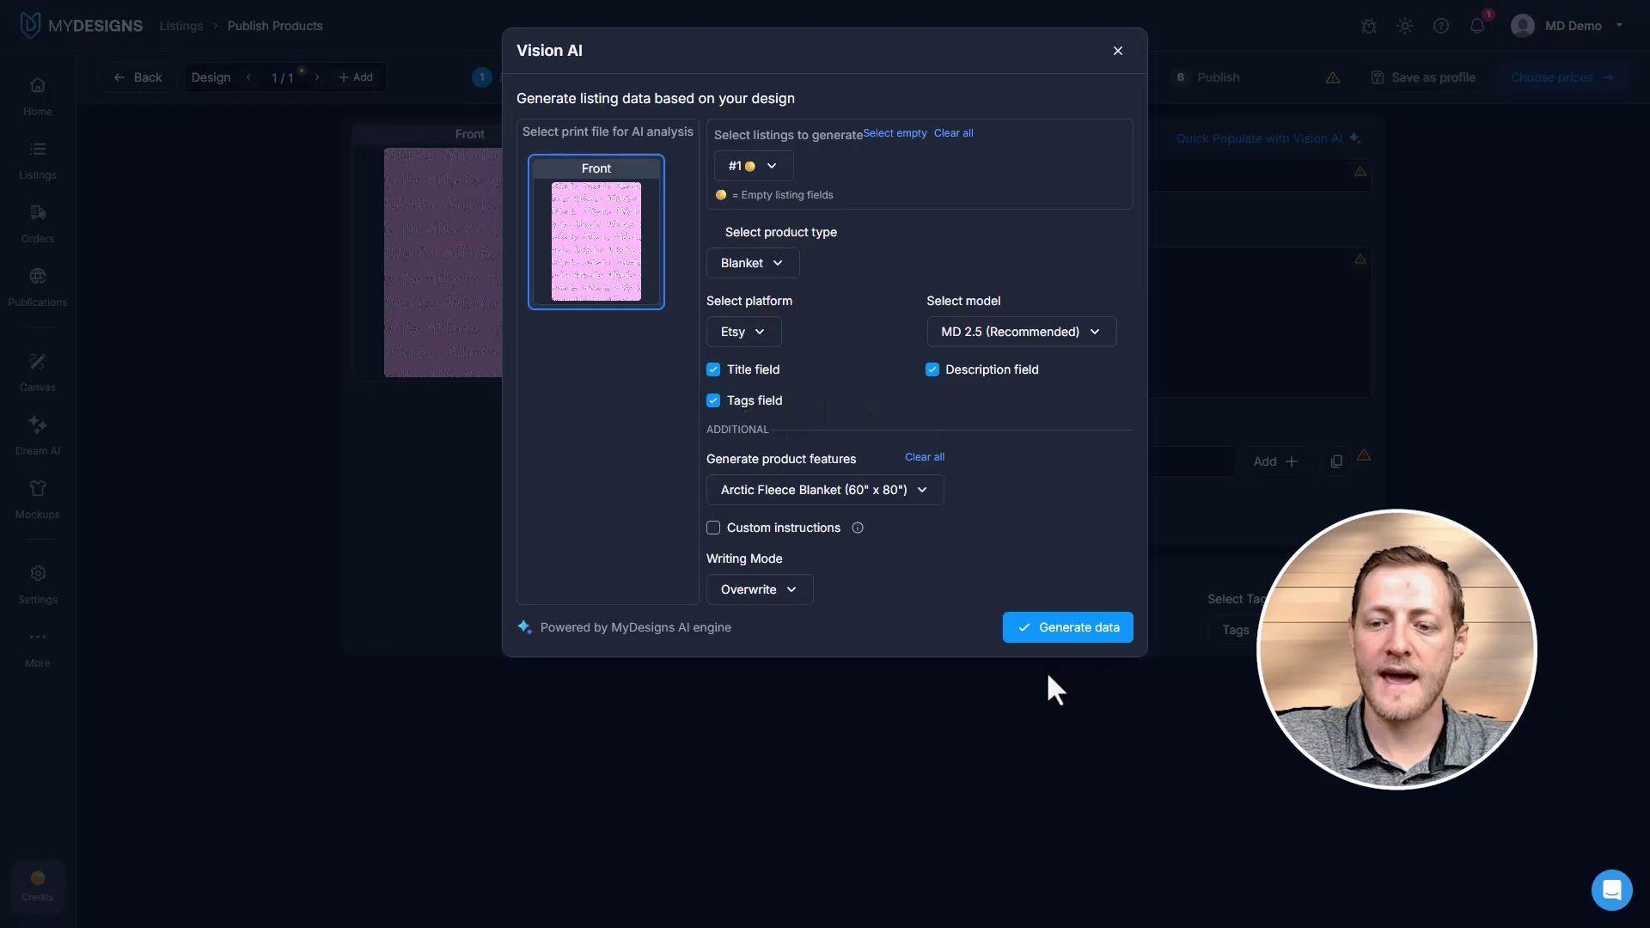
pyautogui.click(1061, 635)
# Remove the sample name from the start of the title so that it begins with "Personalized Name Blanket"
pyautogui.click(871, 184)
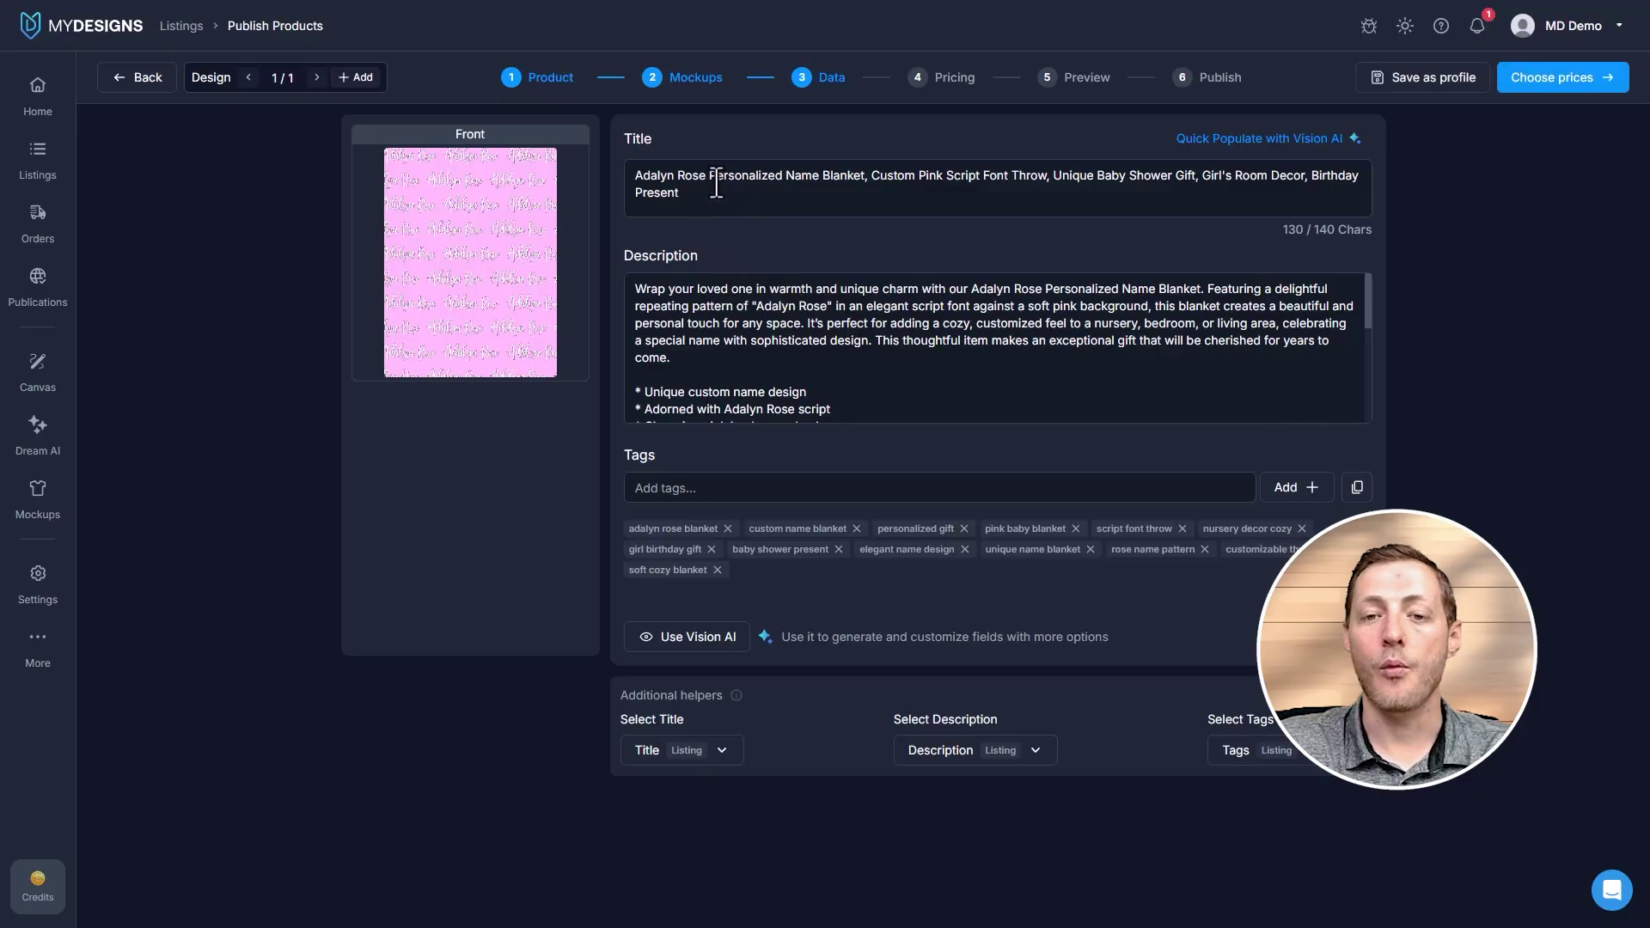
pyautogui.moveTo(711, 175); pyautogui.dragTo(628, 178)
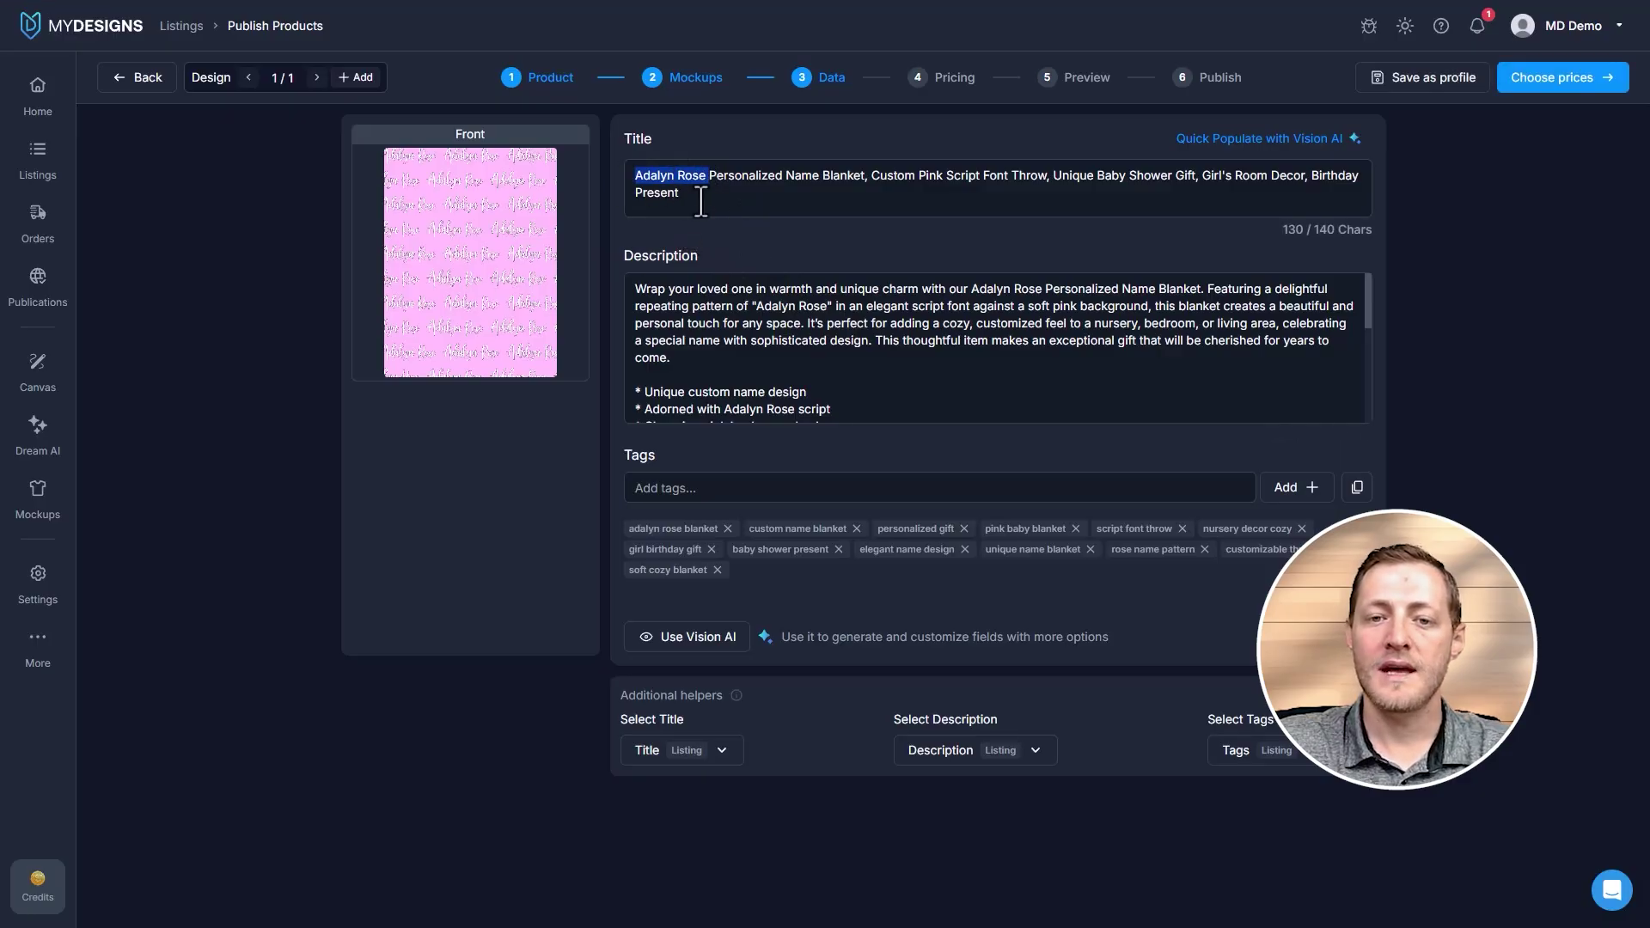
pyautogui.press('BackSpace')
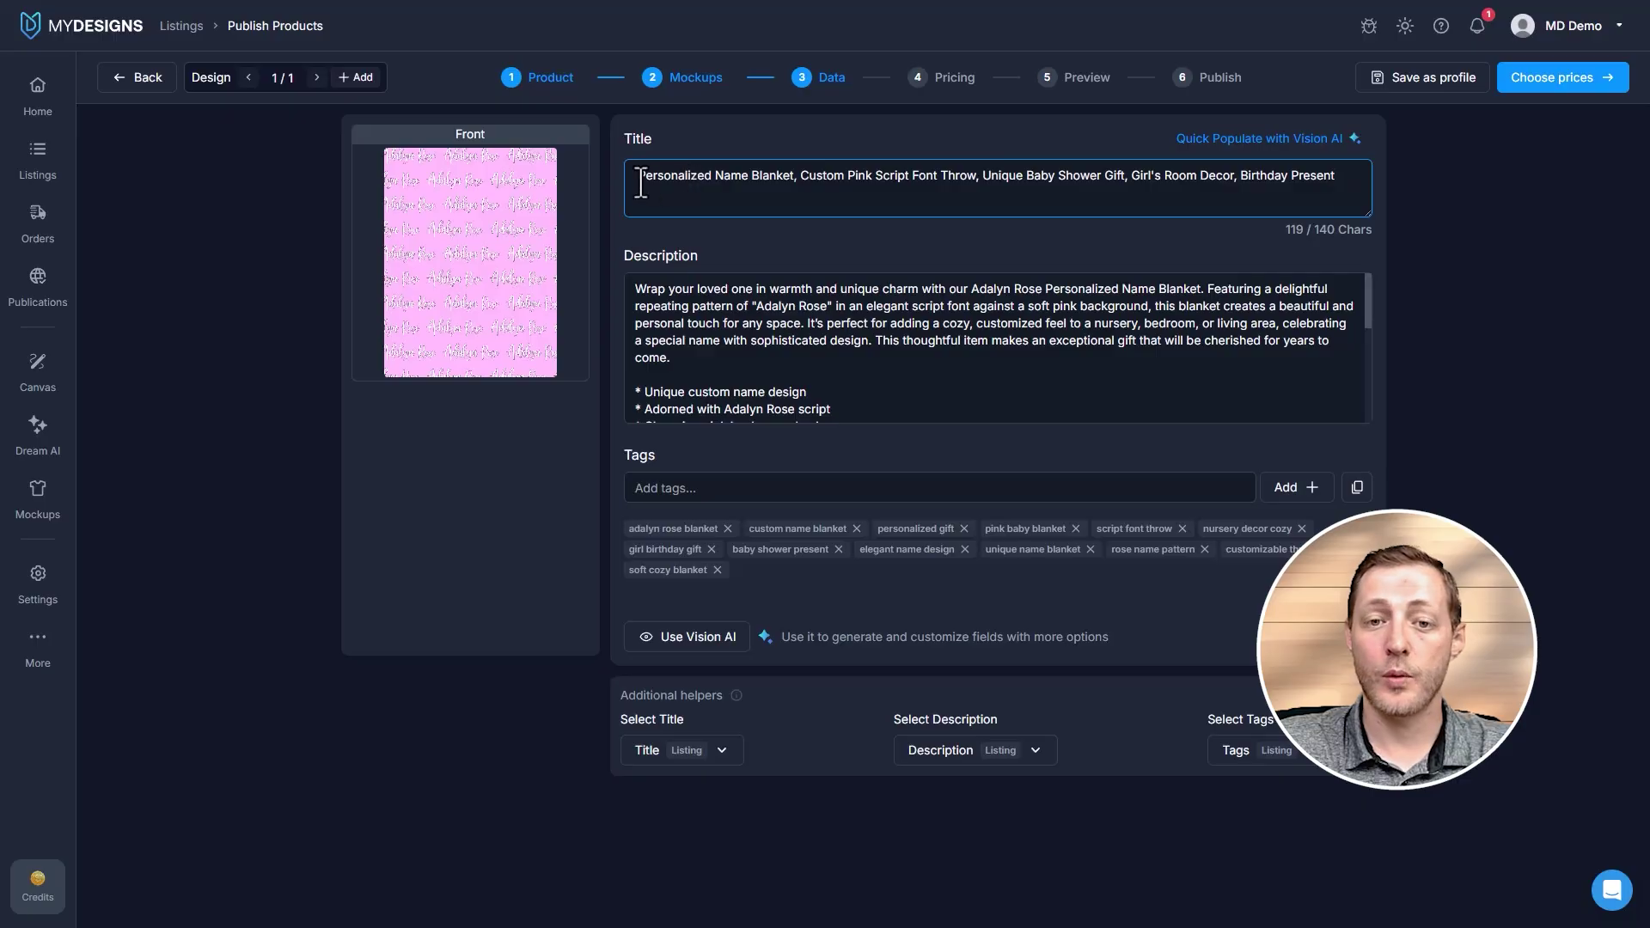
pyautogui.press('Delete')
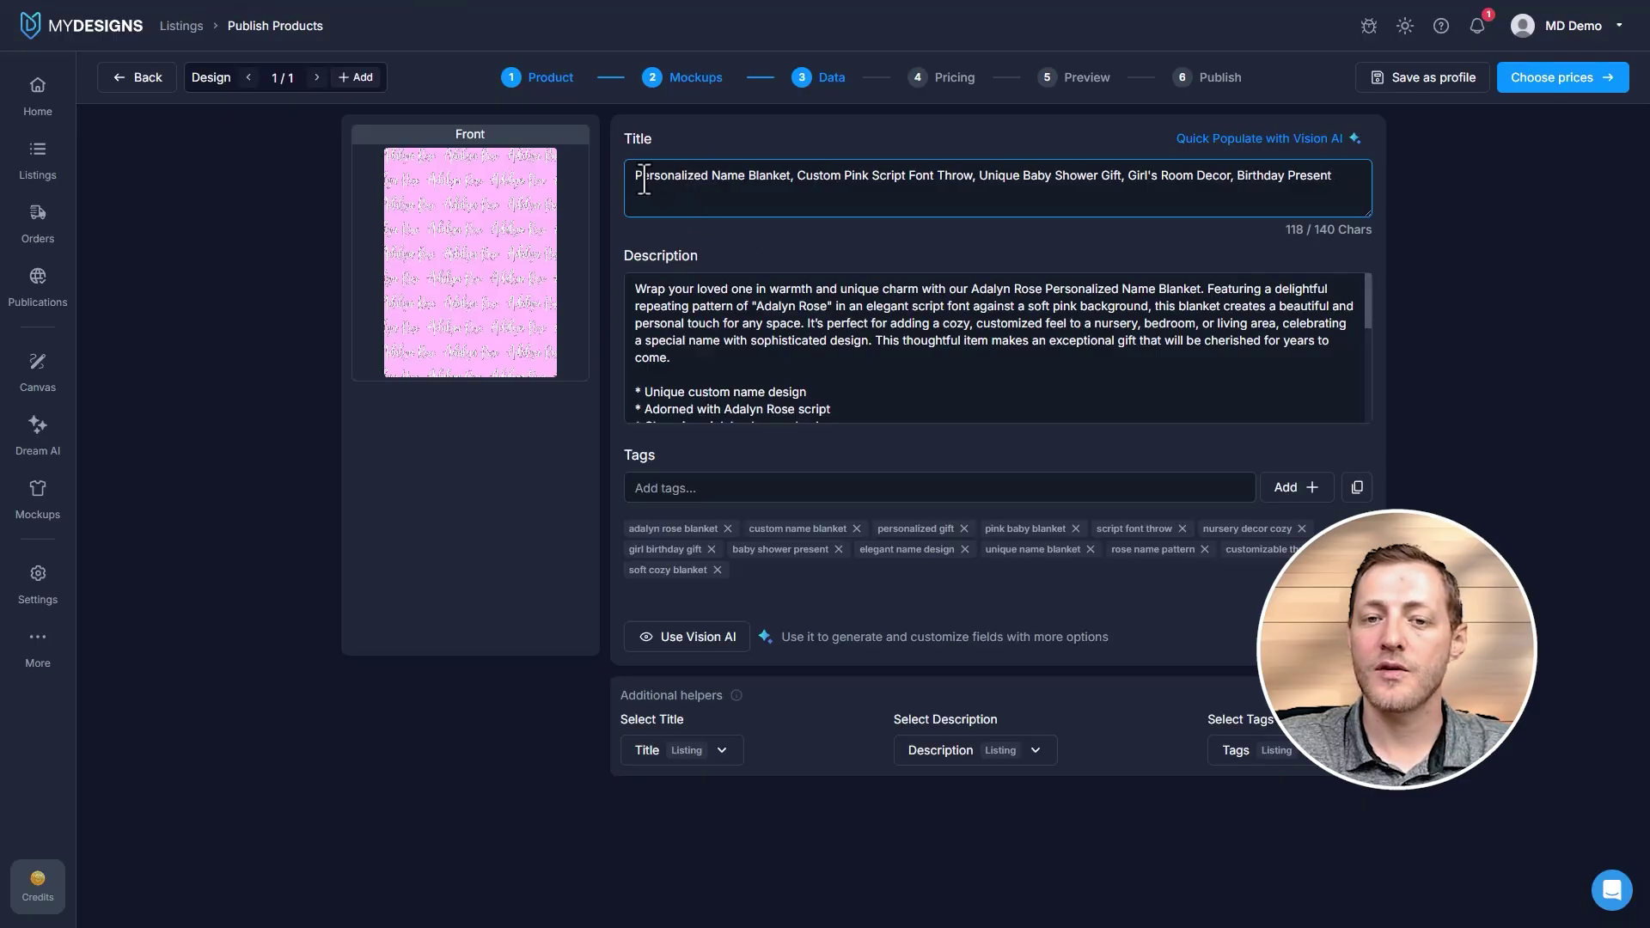
pyautogui.moveTo(634, 178); pyautogui.dragTo(799, 177)
pyautogui.click(832, 182)
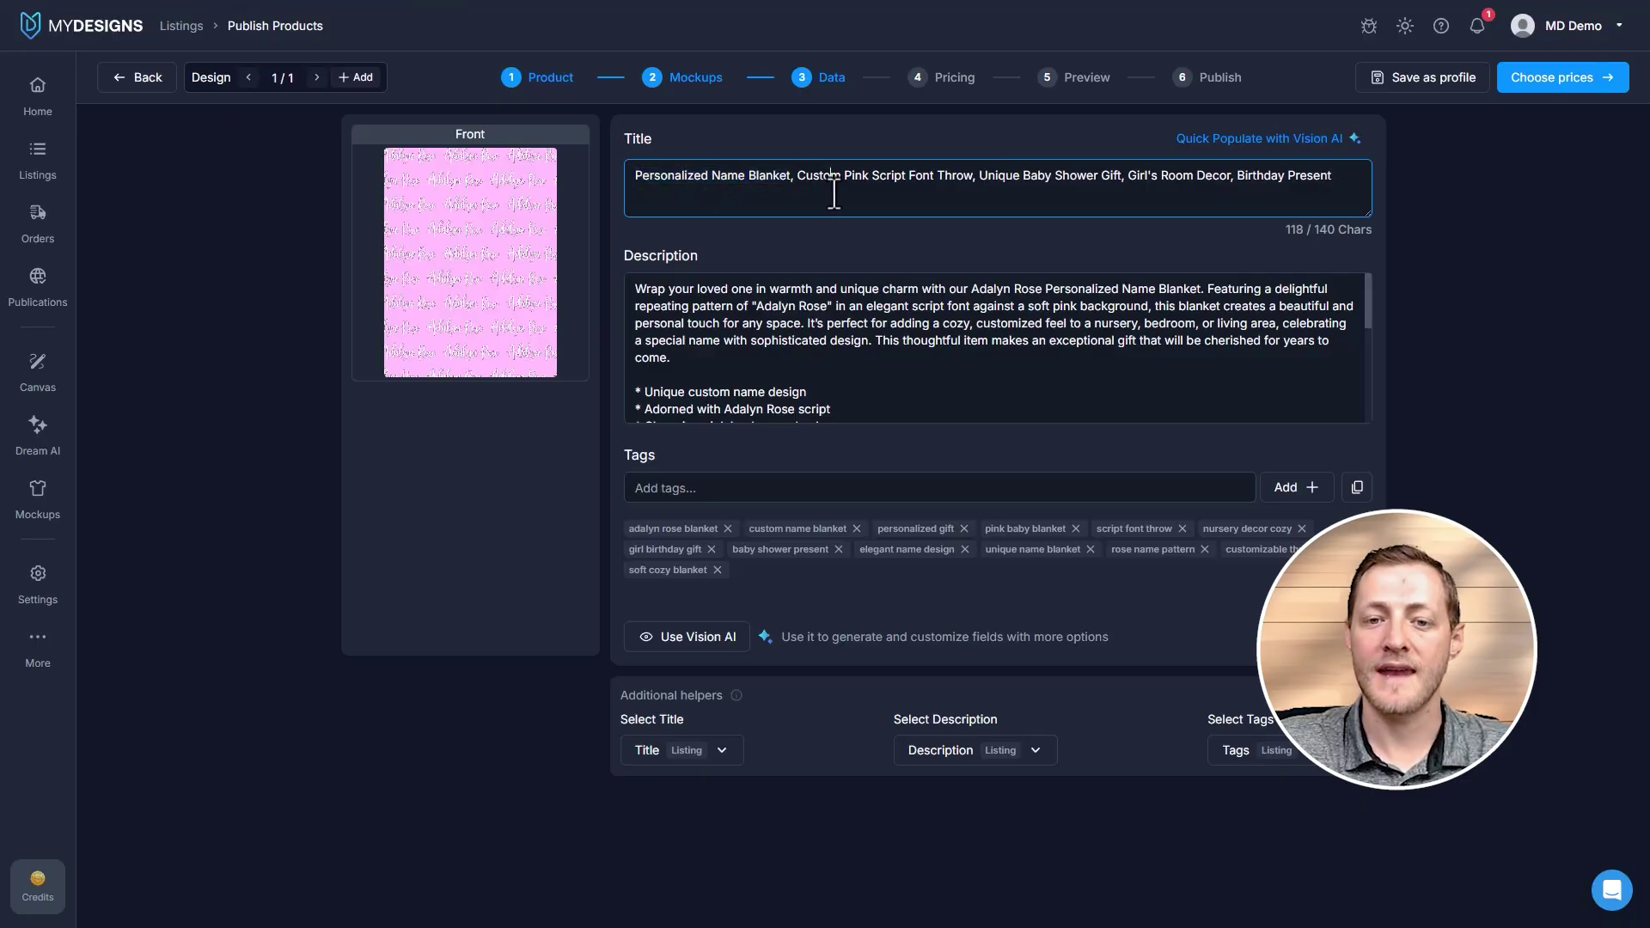
# Replace the tag containing the sample name with the tag "personalized blanket"
pyautogui.click(728, 529)
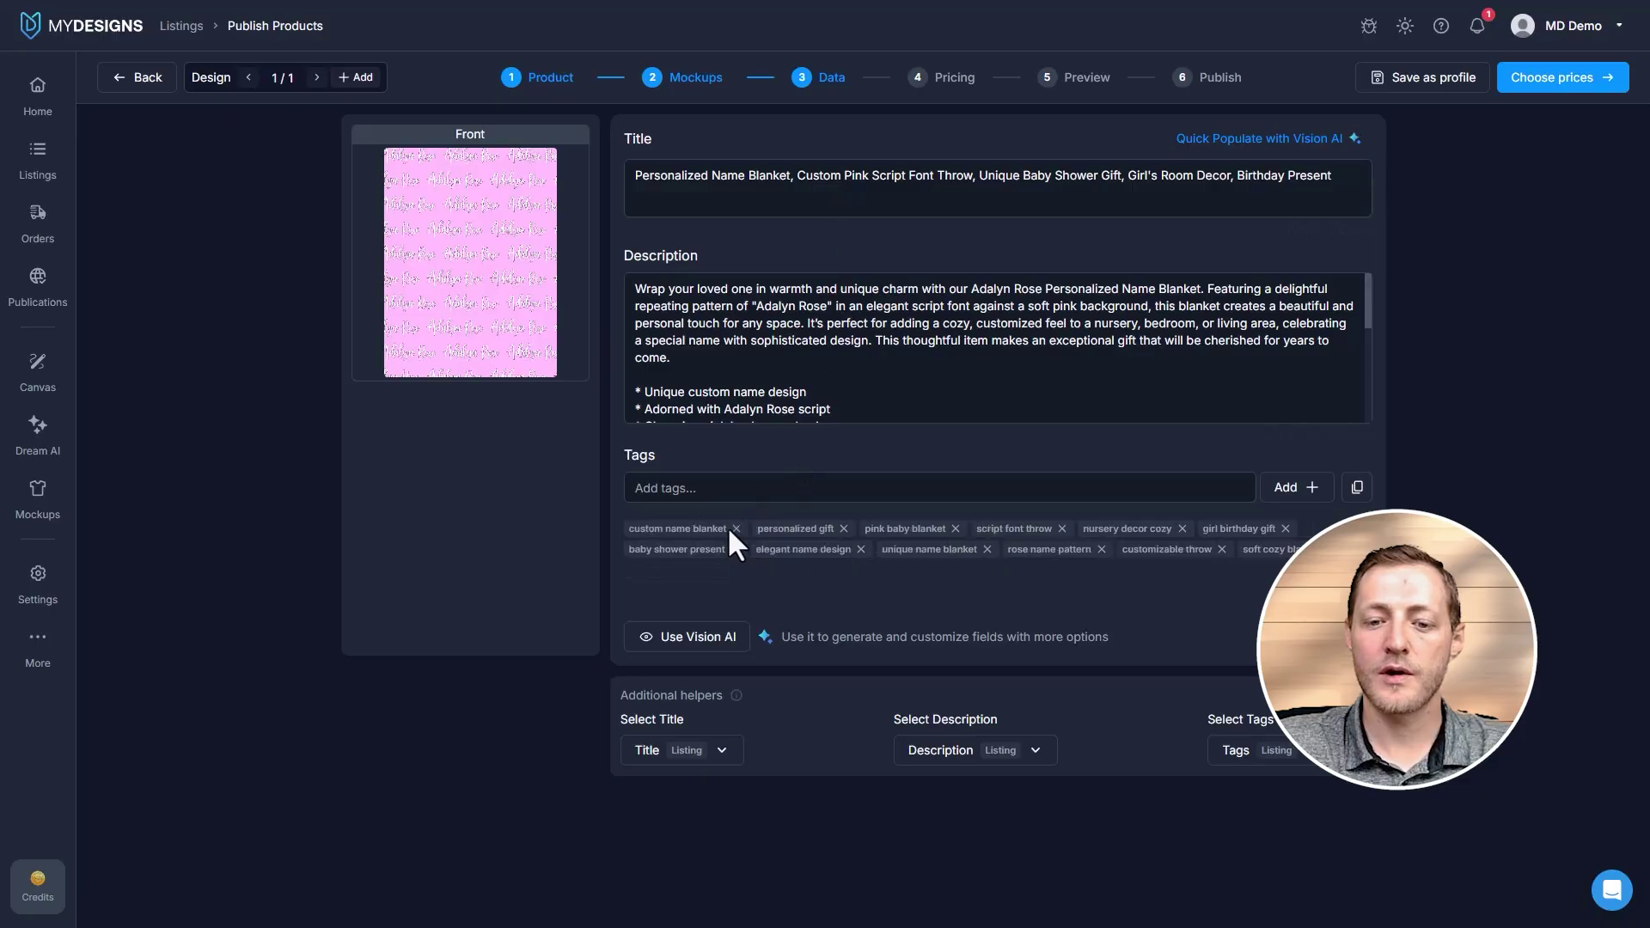
pyautogui.click(850, 488)
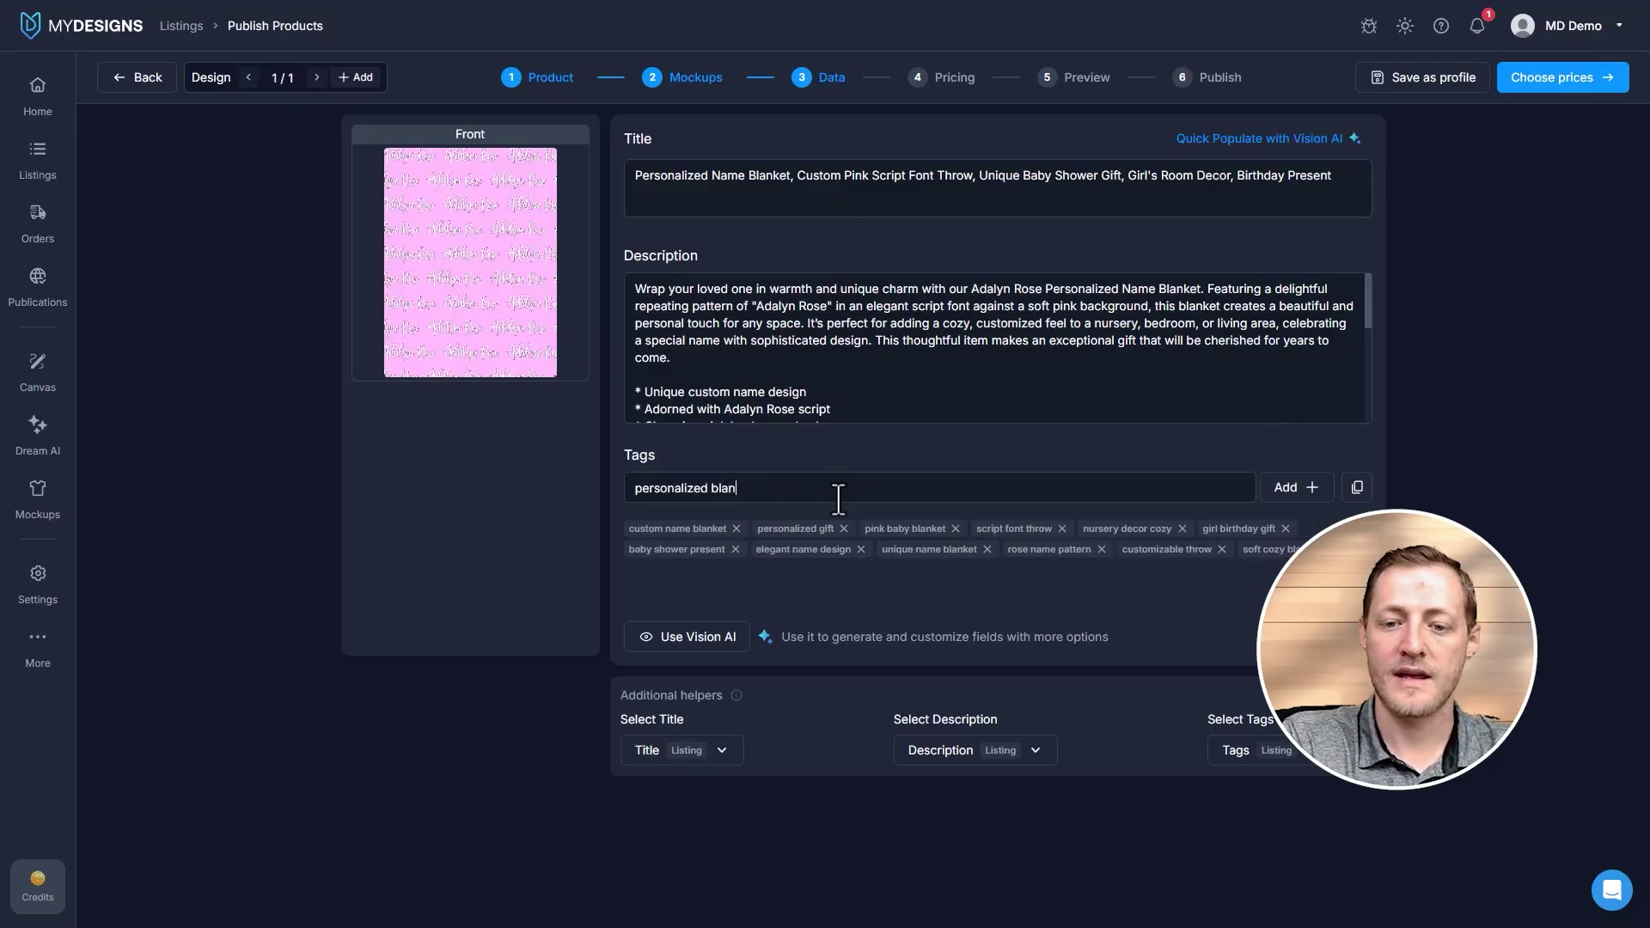
pyautogui.press('Return')
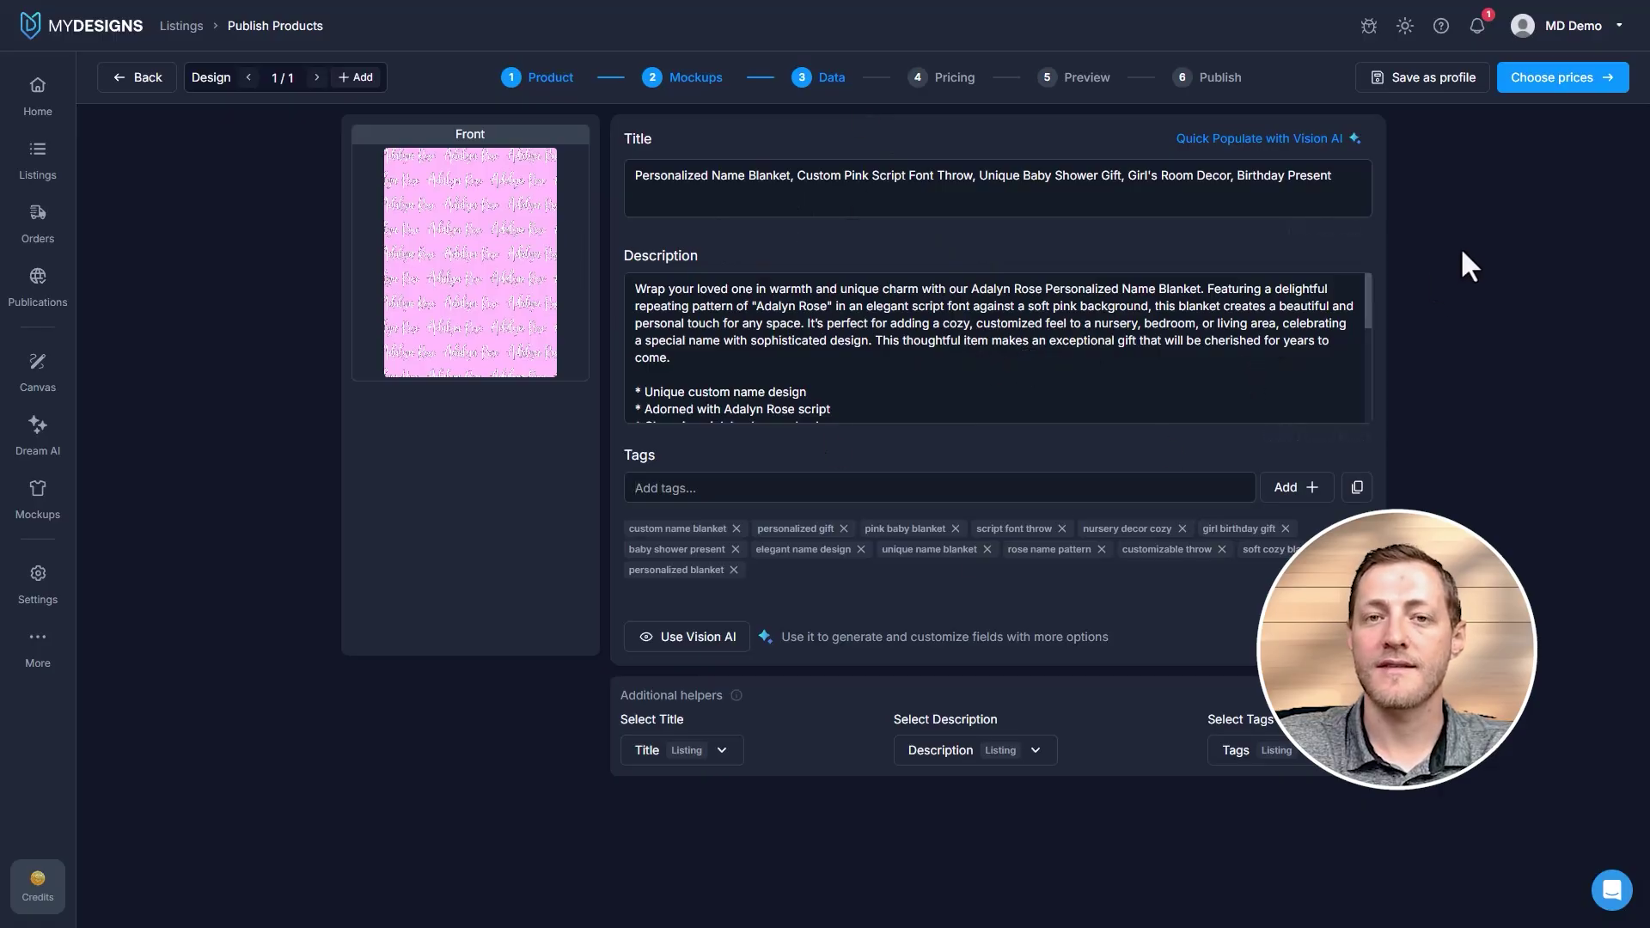
# Continue to pricing and set the 60" x 80" blanket's price to 85.98
pyautogui.click(1539, 79)
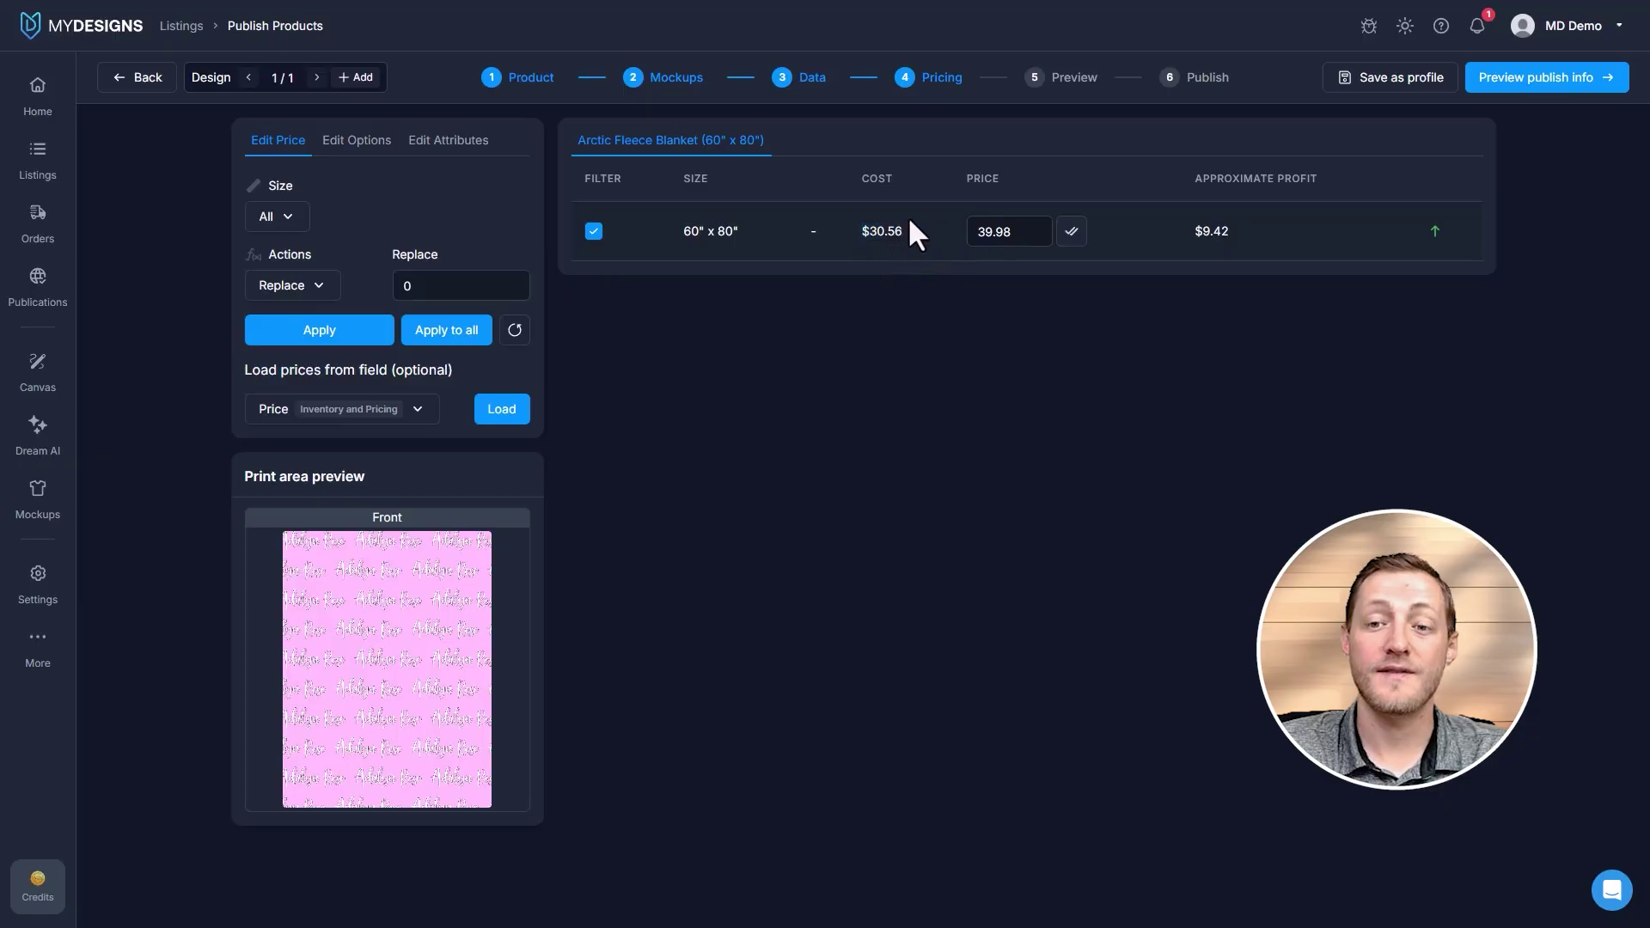
pyautogui.doubleClick(994, 232)
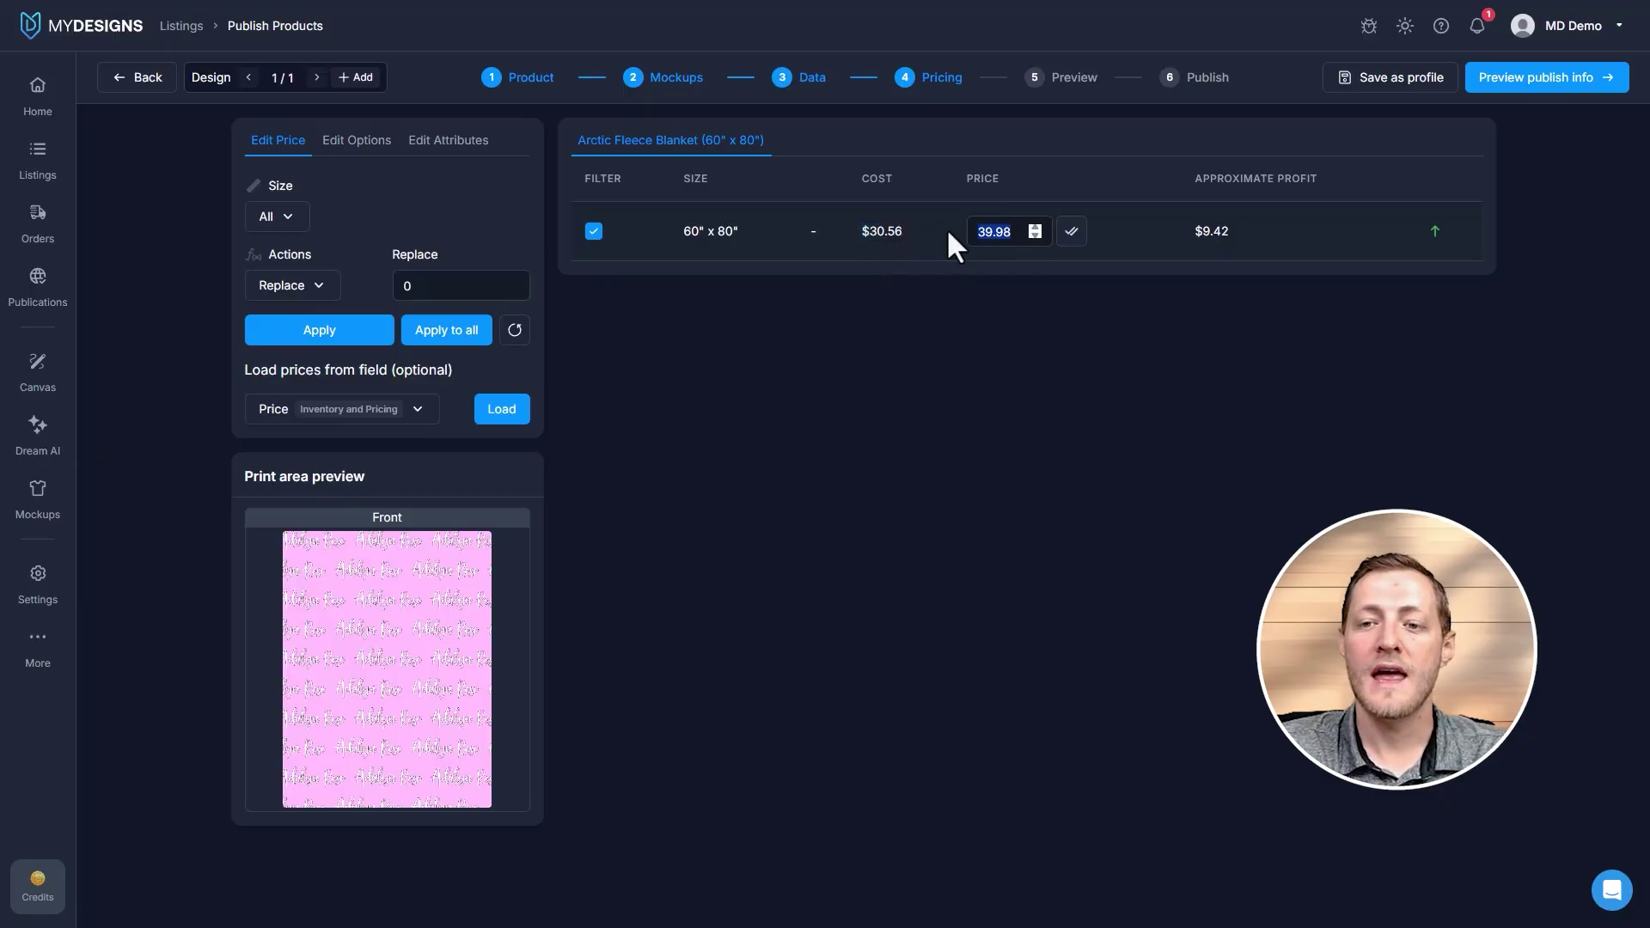
pyautogui.write('853')
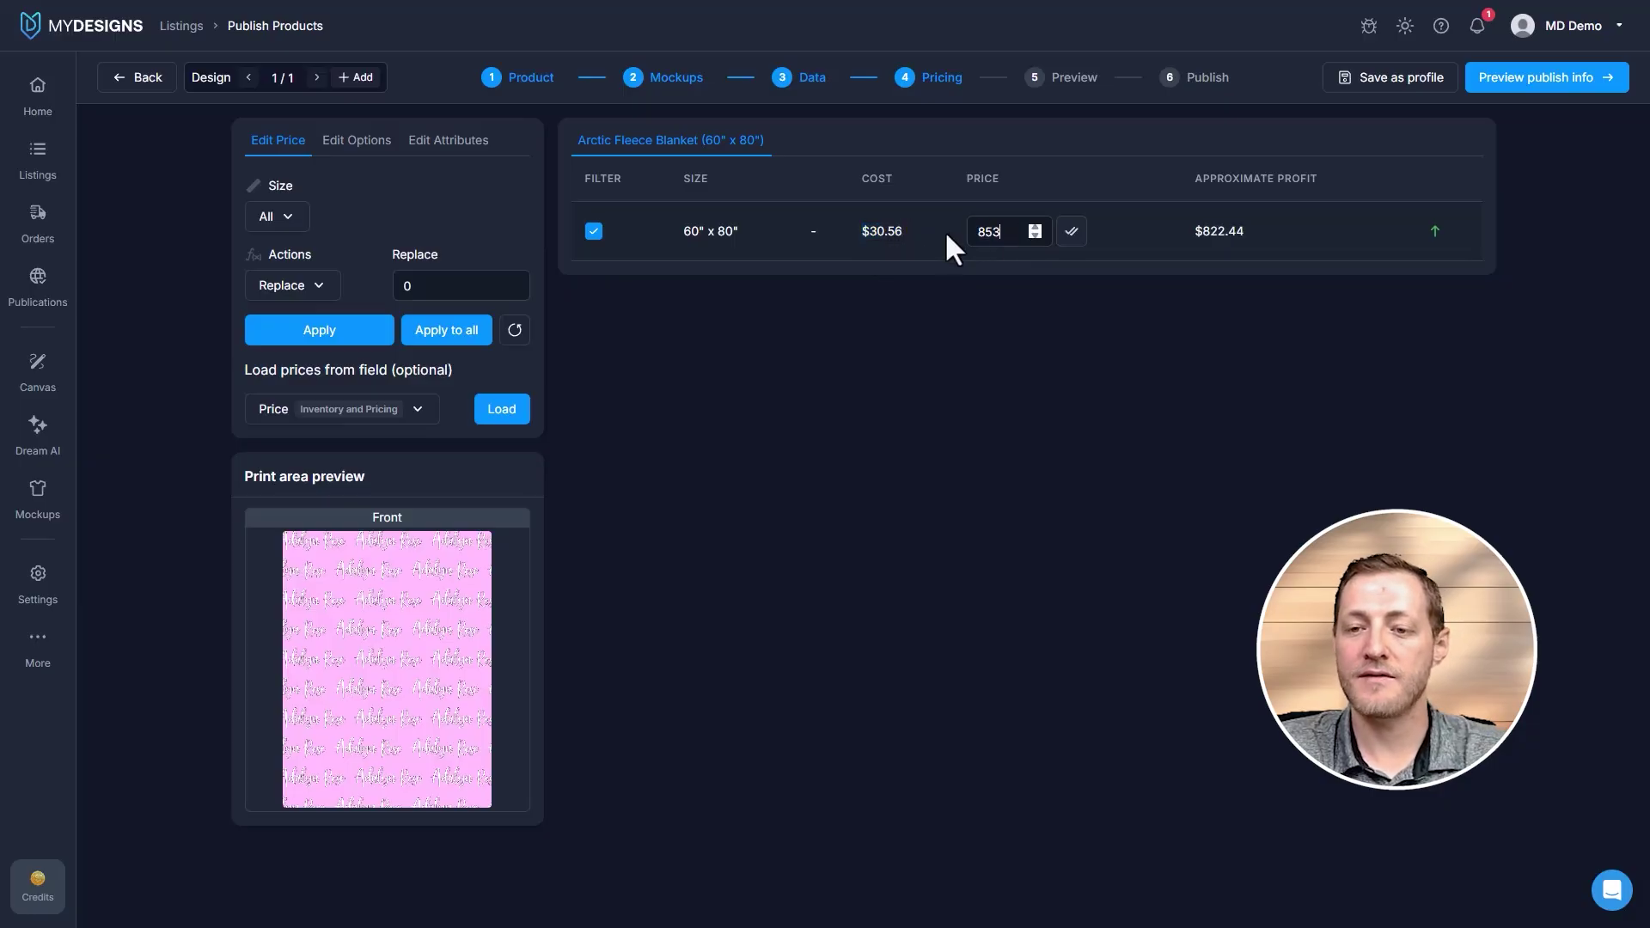
pyautogui.press('BackSpace')
pyautogui.write('.98')
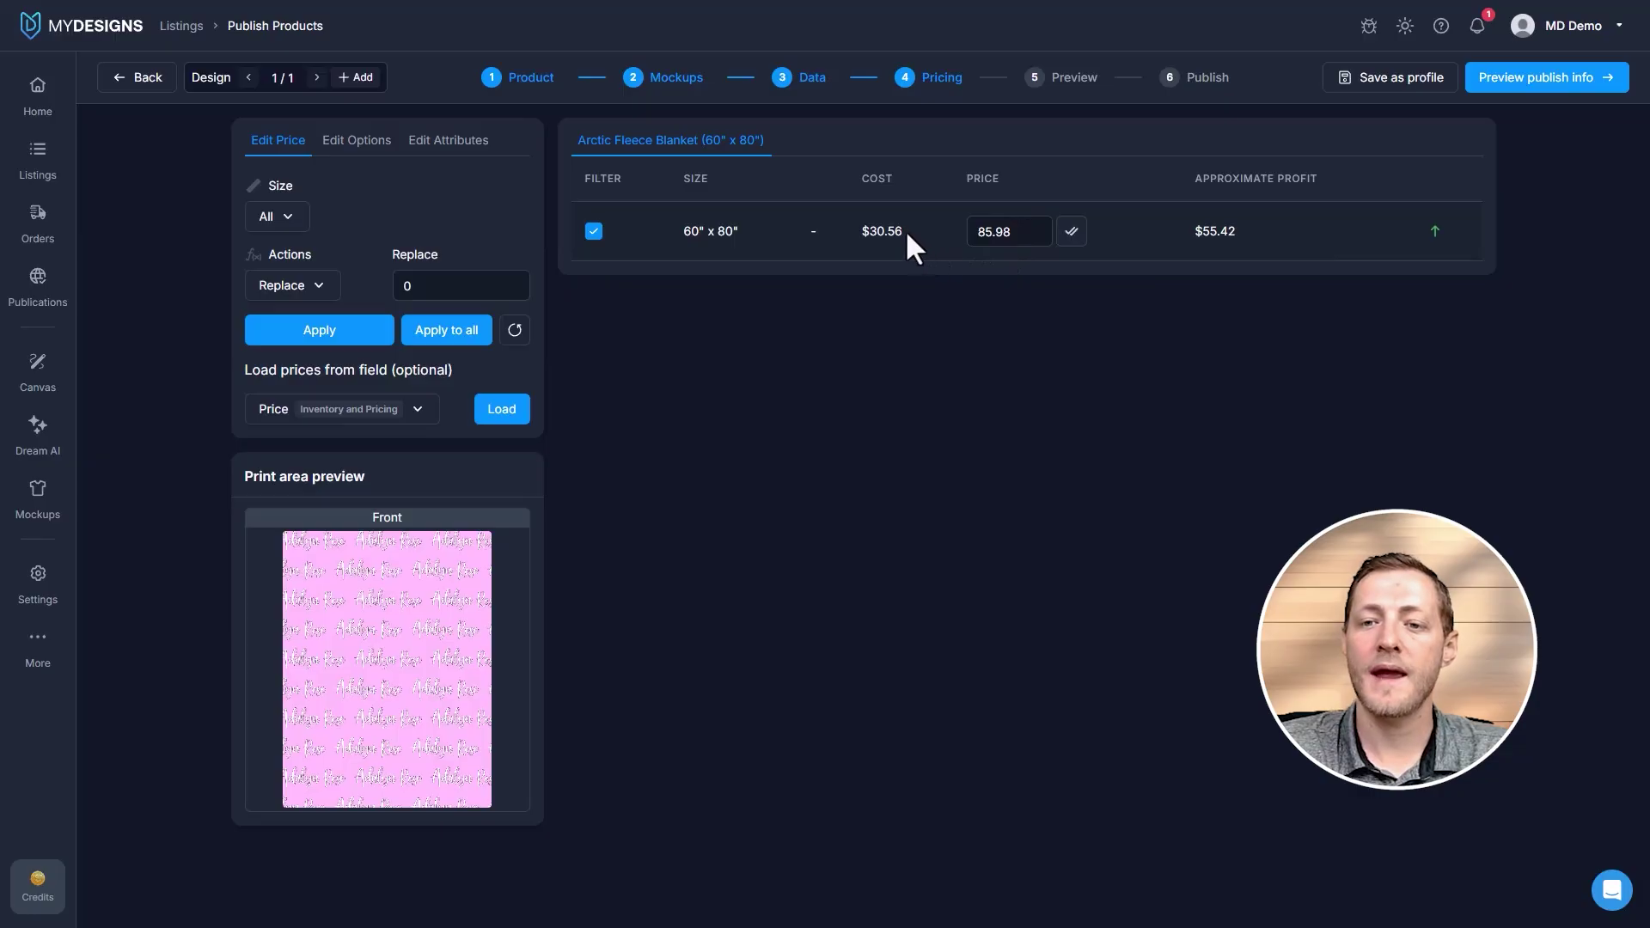
pyautogui.moveTo(907, 232); pyautogui.dragTo(859, 226)
pyautogui.click(1005, 301)
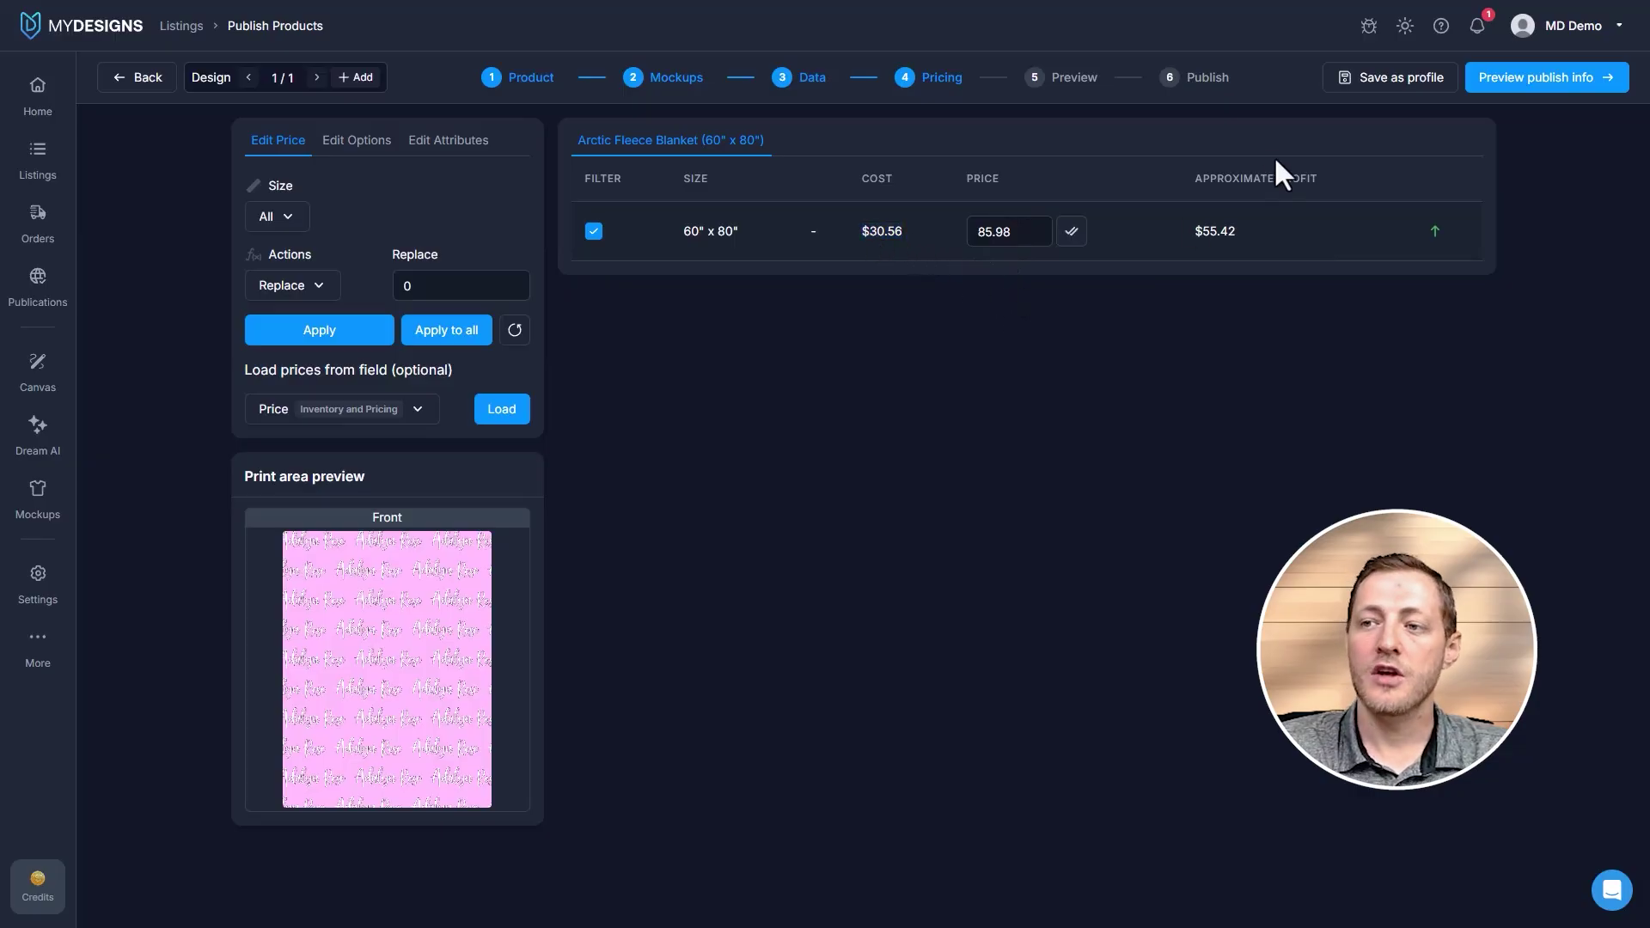
pyautogui.click(344, 140)
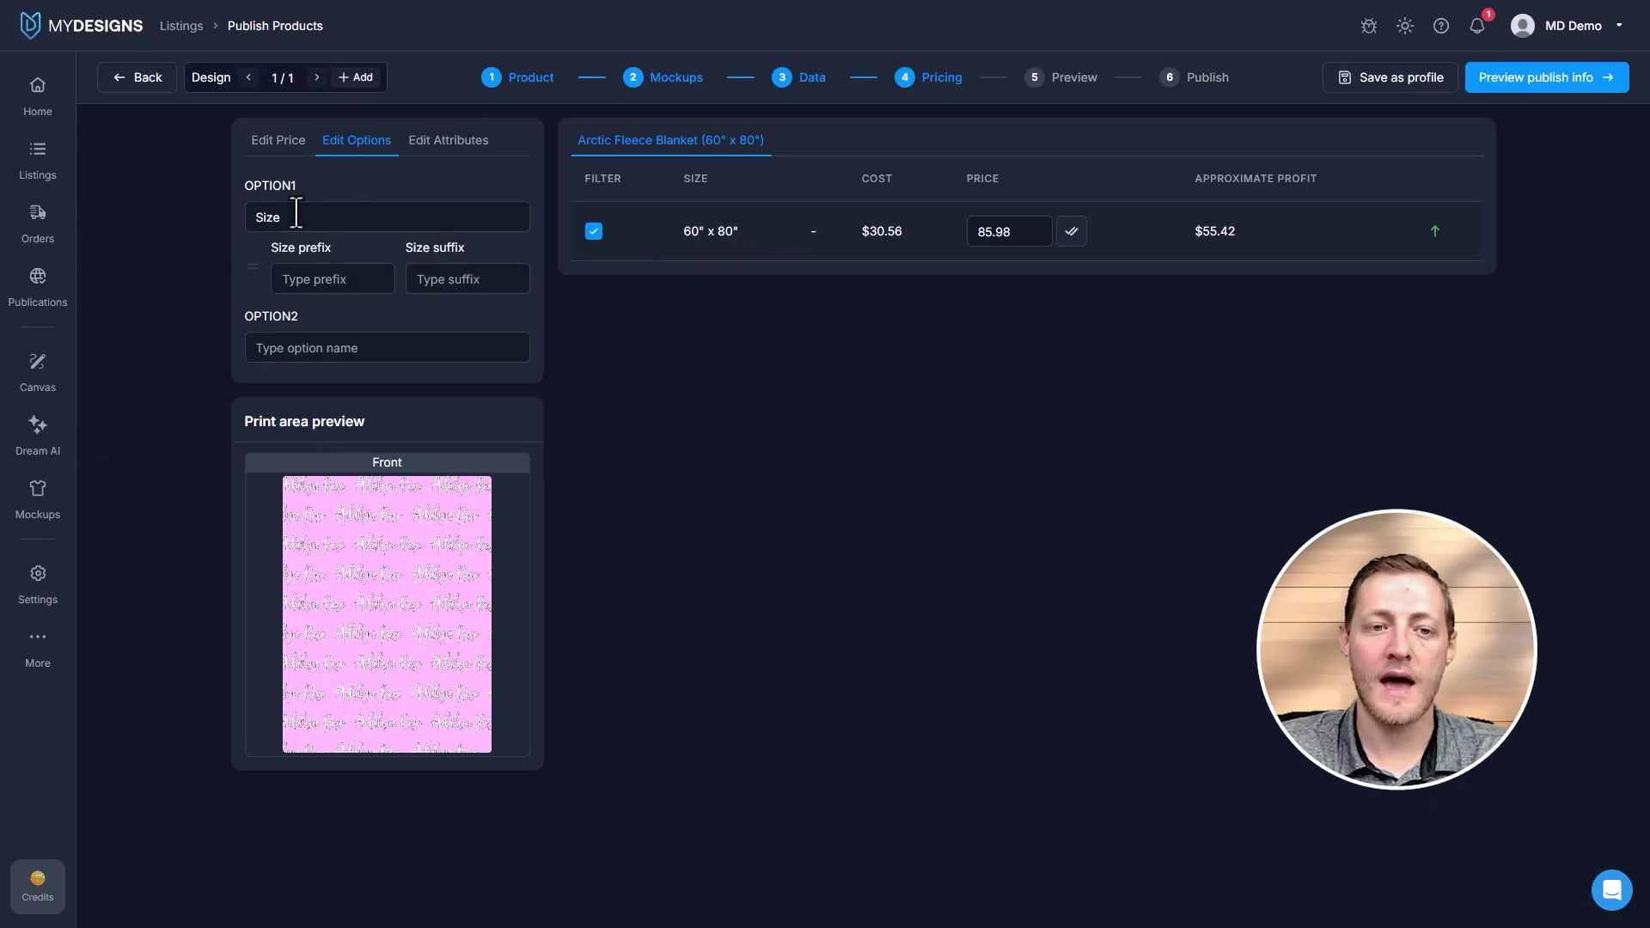
pyautogui.click(453, 141)
pyautogui.click(278, 140)
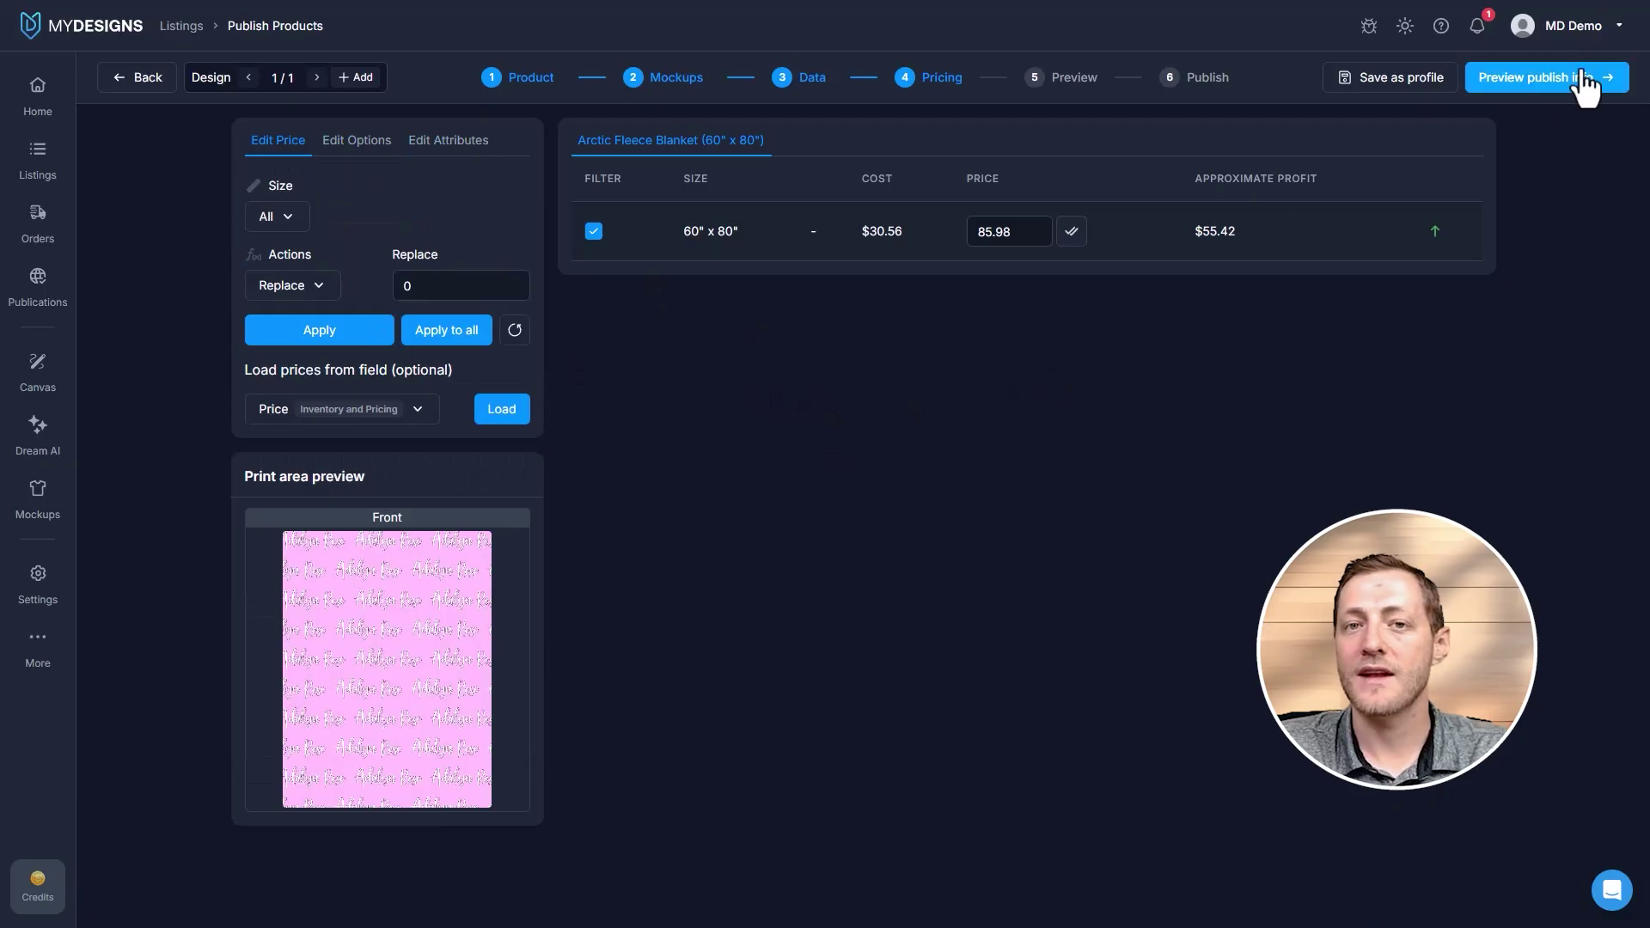
# Continue through the listing preview to the Etsy publishing settings
pyautogui.click(1518, 100)
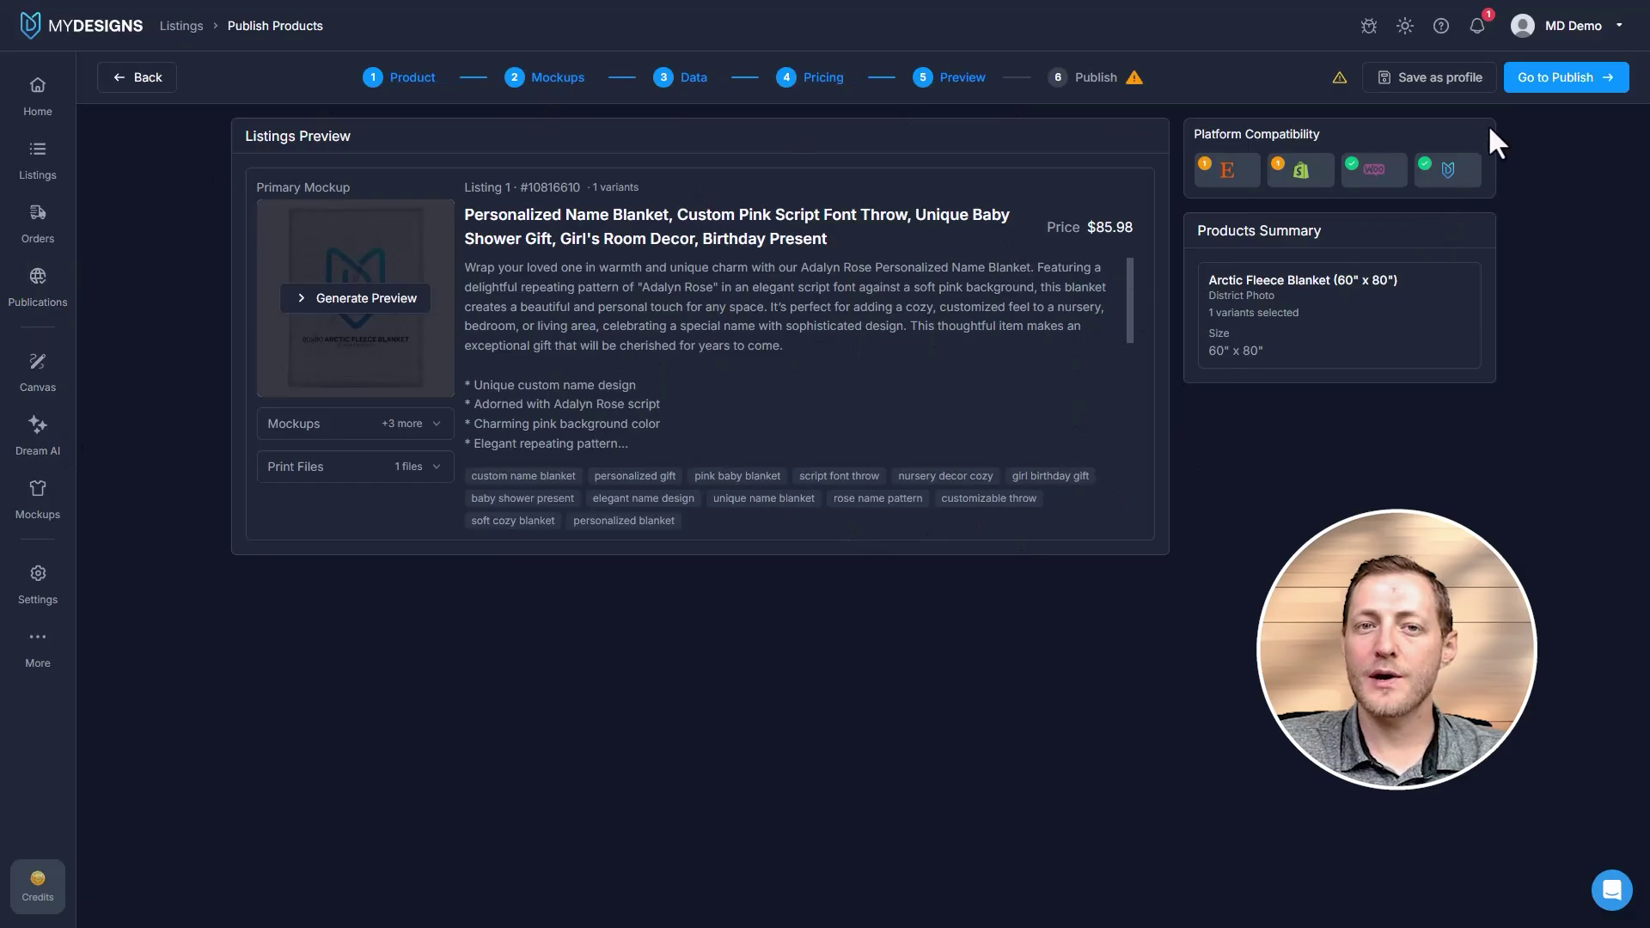
pyautogui.click(1572, 79)
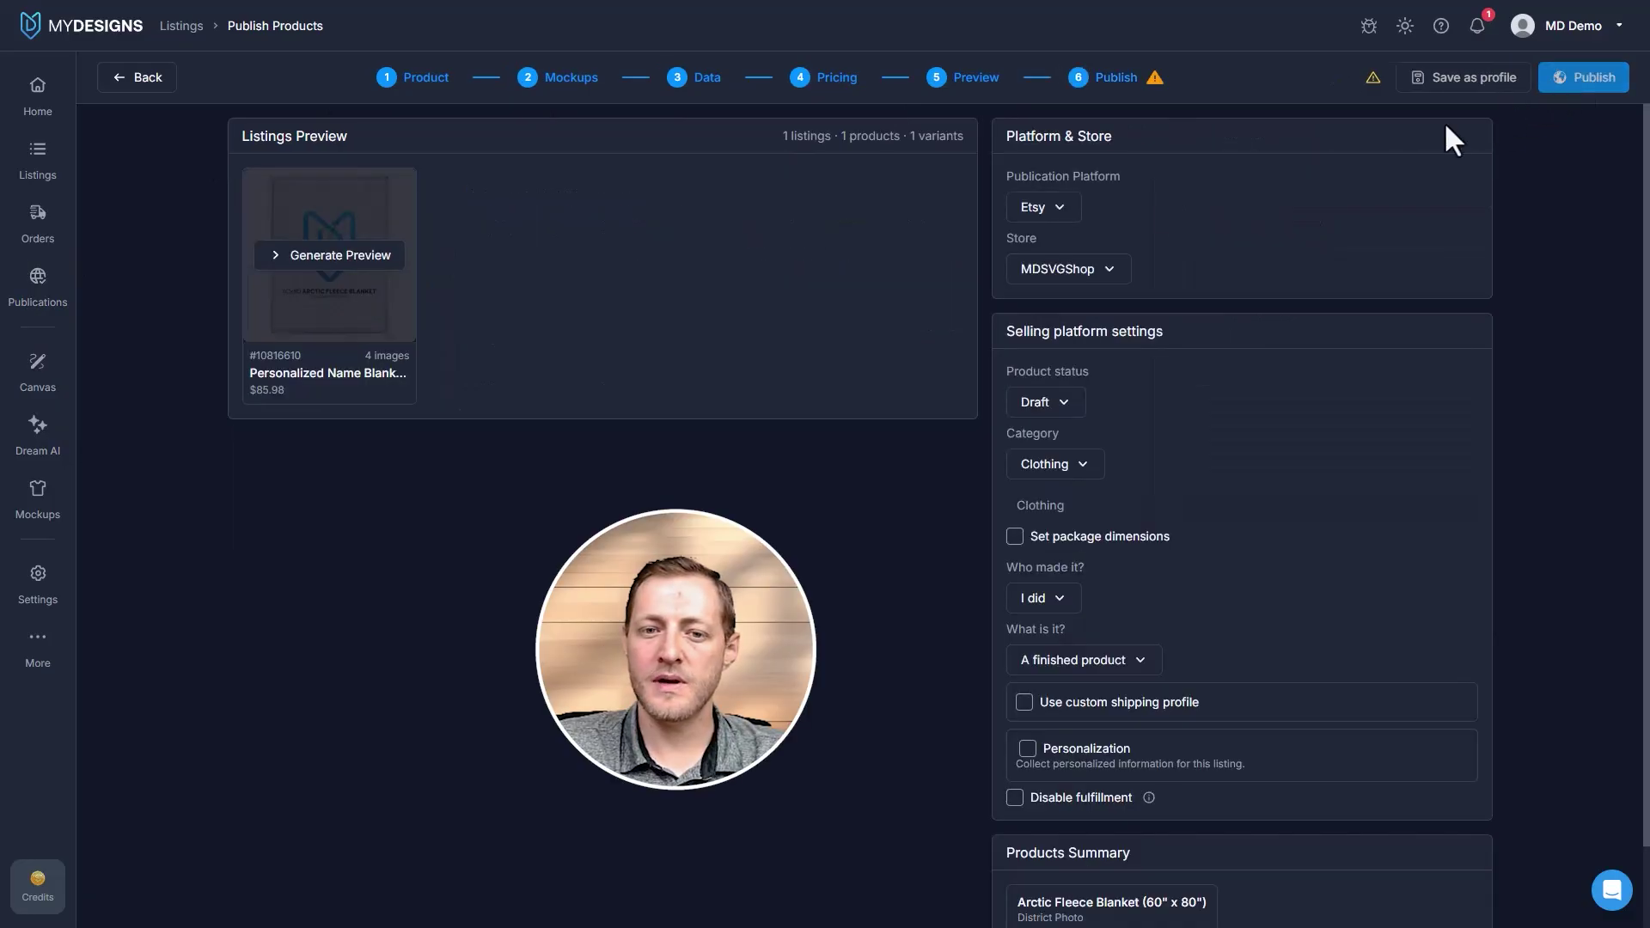
pyautogui.scroll(-1, 1200, 354)
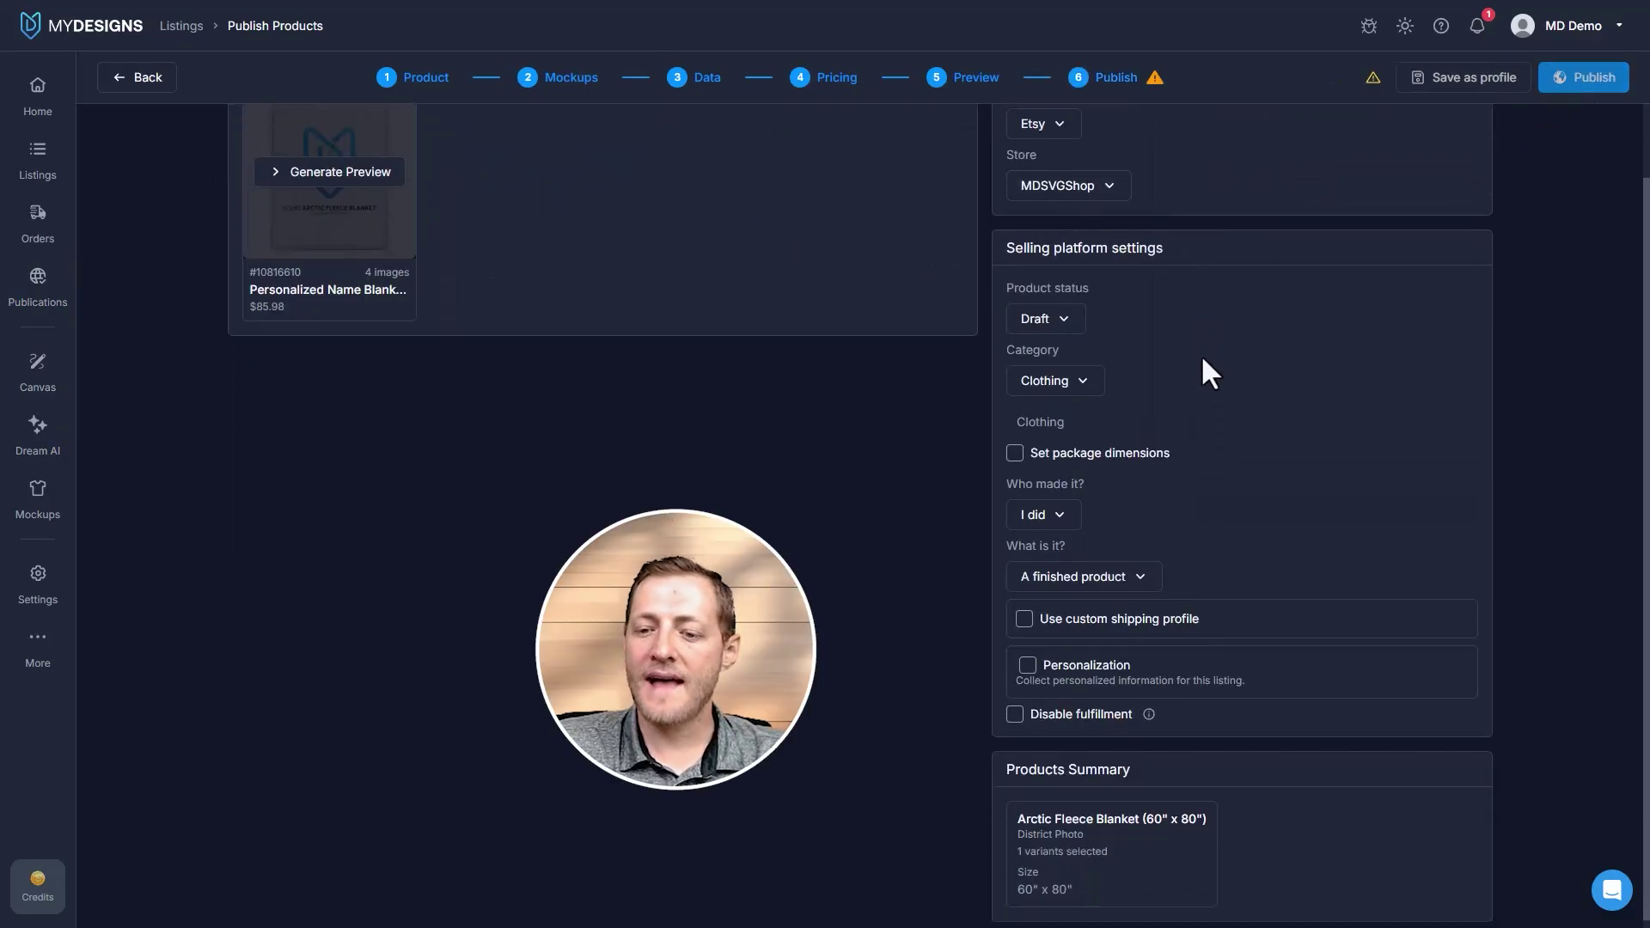
pyautogui.scroll(1, 1205, 352)
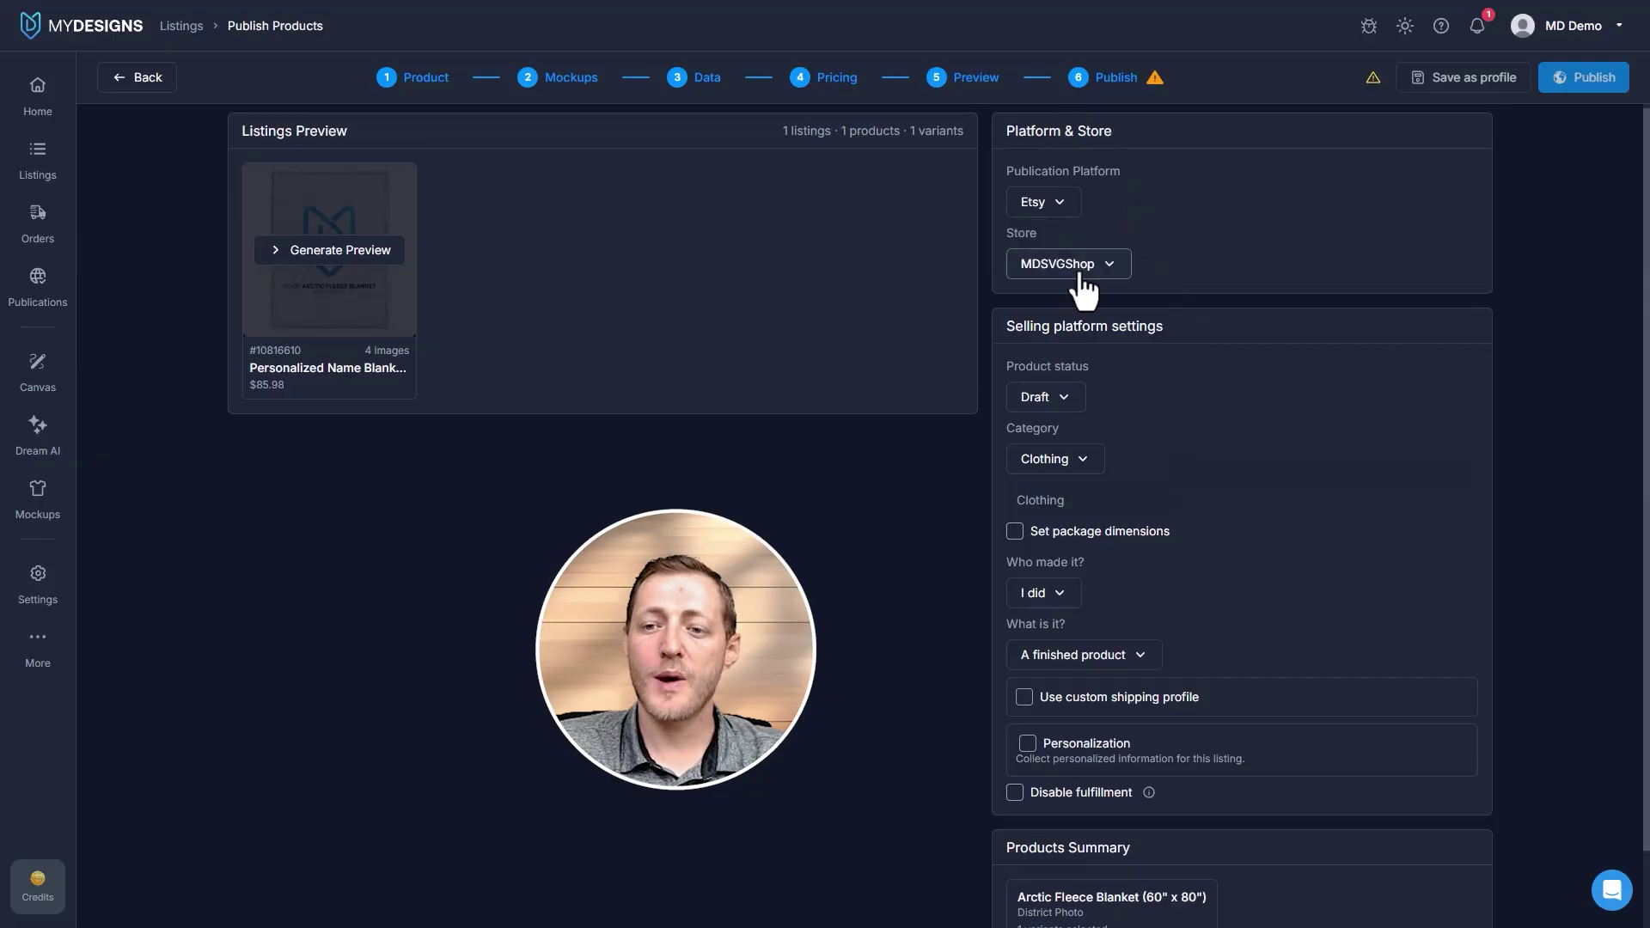
# Choose MDSVGShop as the Etsy store and Draft as the product status
pyautogui.click(1116, 272)
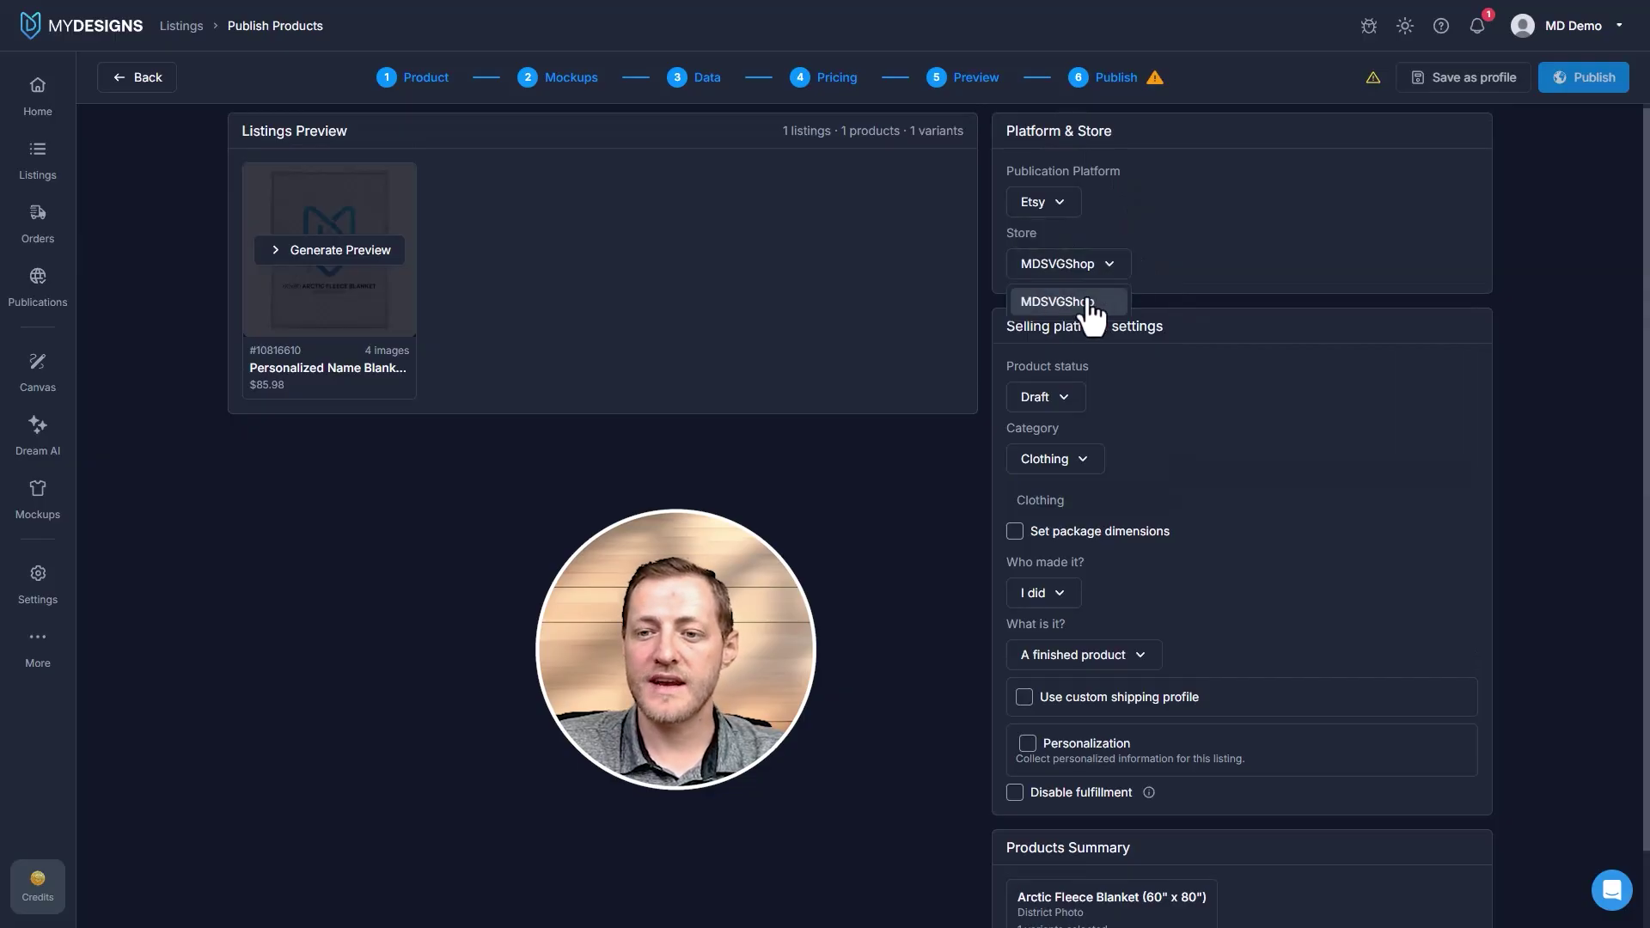
pyautogui.click(1090, 303)
pyautogui.scroll(-1, 1203, 361)
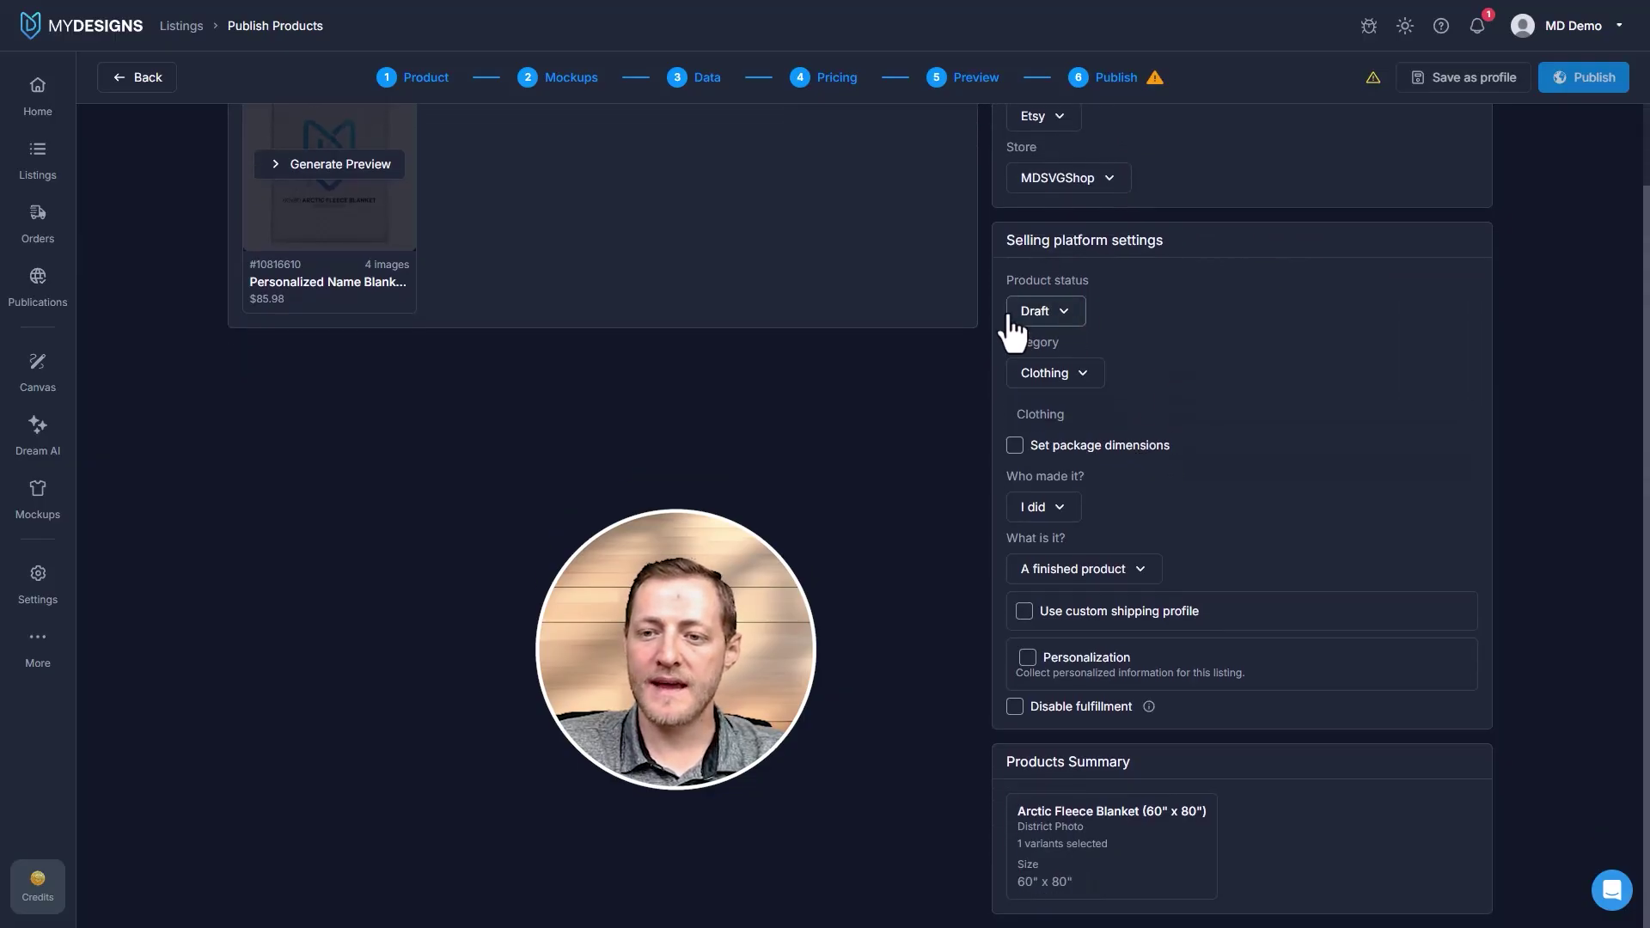
pyautogui.click(1044, 313)
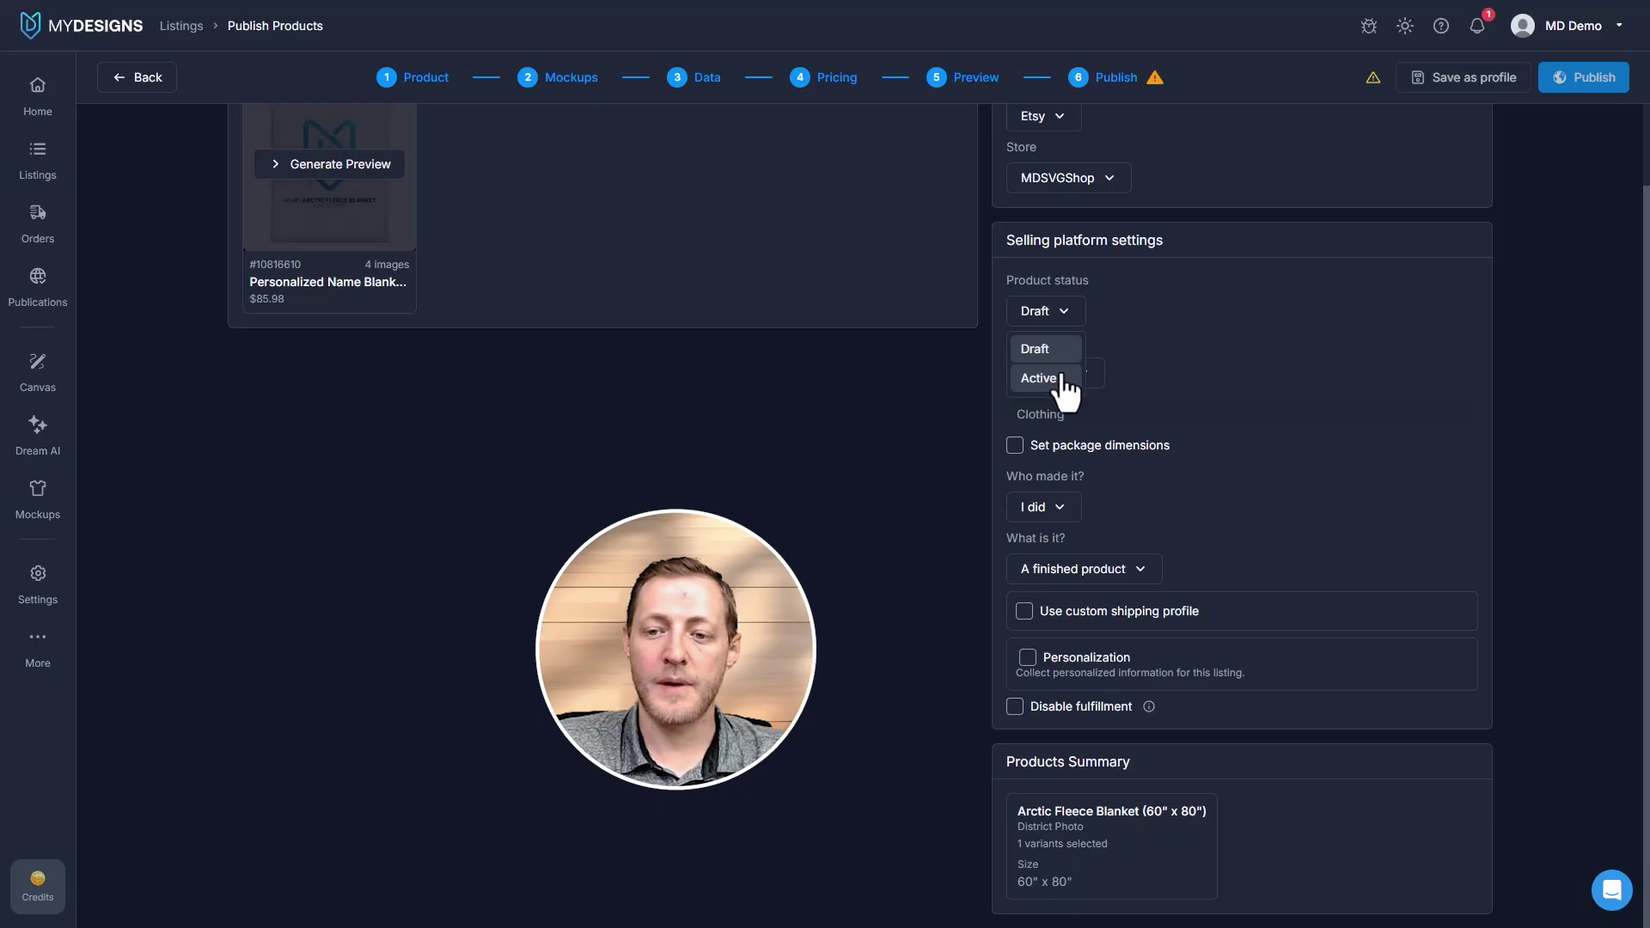
pyautogui.click(1040, 350)
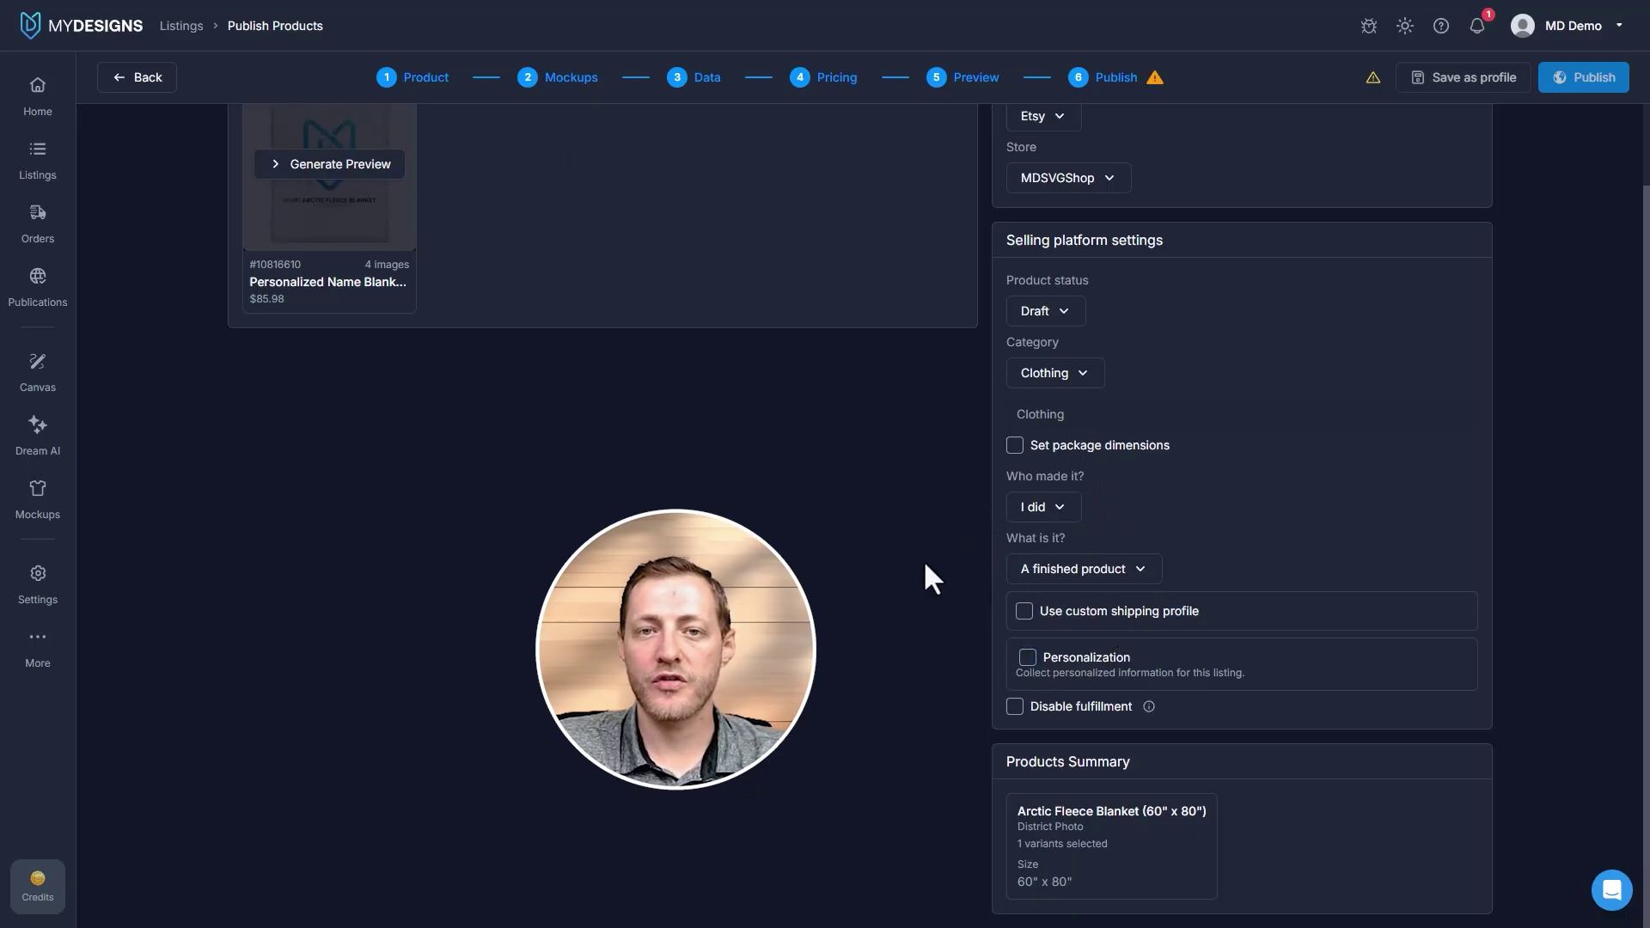
# Enable Personalization for the listing and review the instructions asking buyers for the name on the blanket
pyautogui.click(1028, 657)
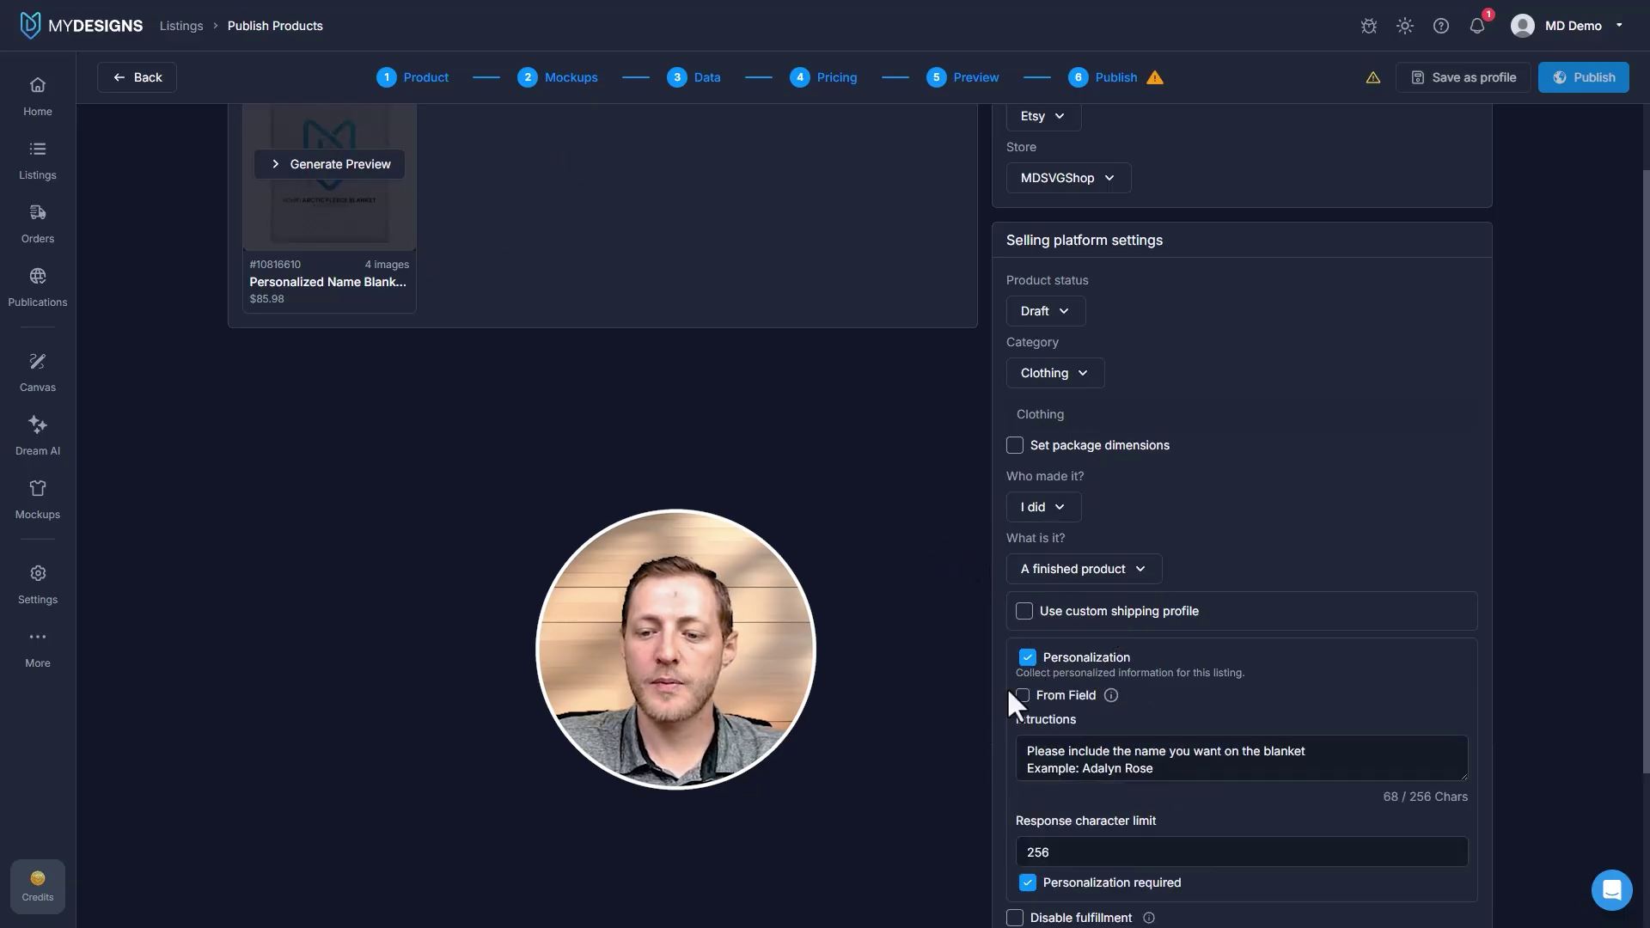
pyautogui.click(1082, 768)
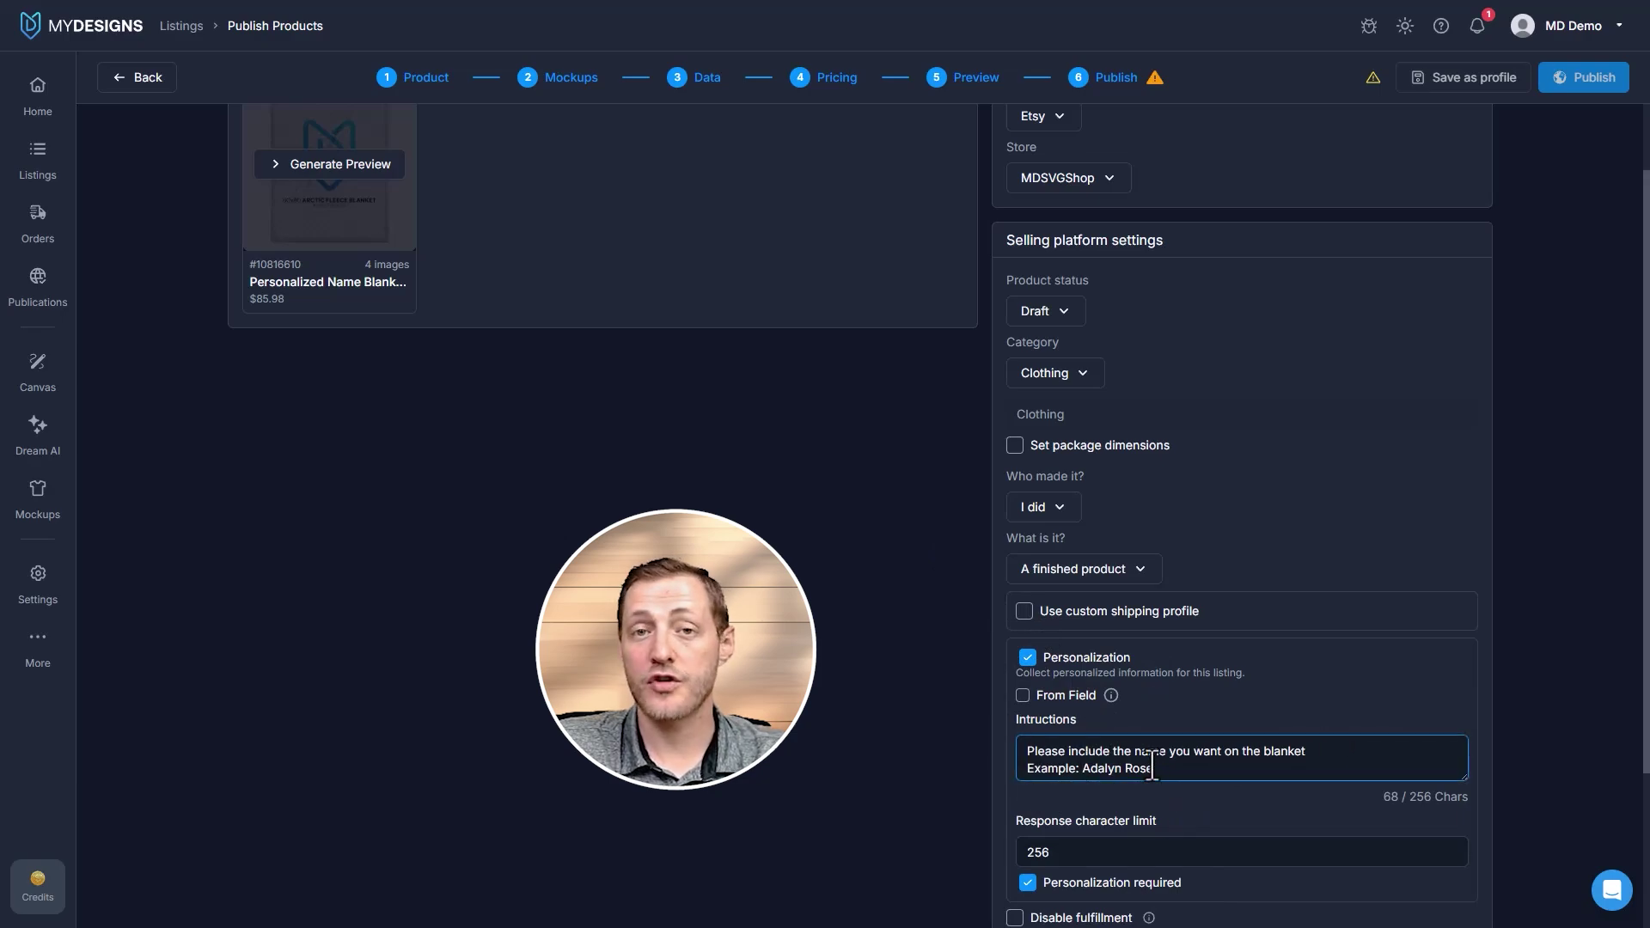
pyautogui.moveTo(1186, 779); pyautogui.dragTo(1028, 745)
pyautogui.click(1073, 758)
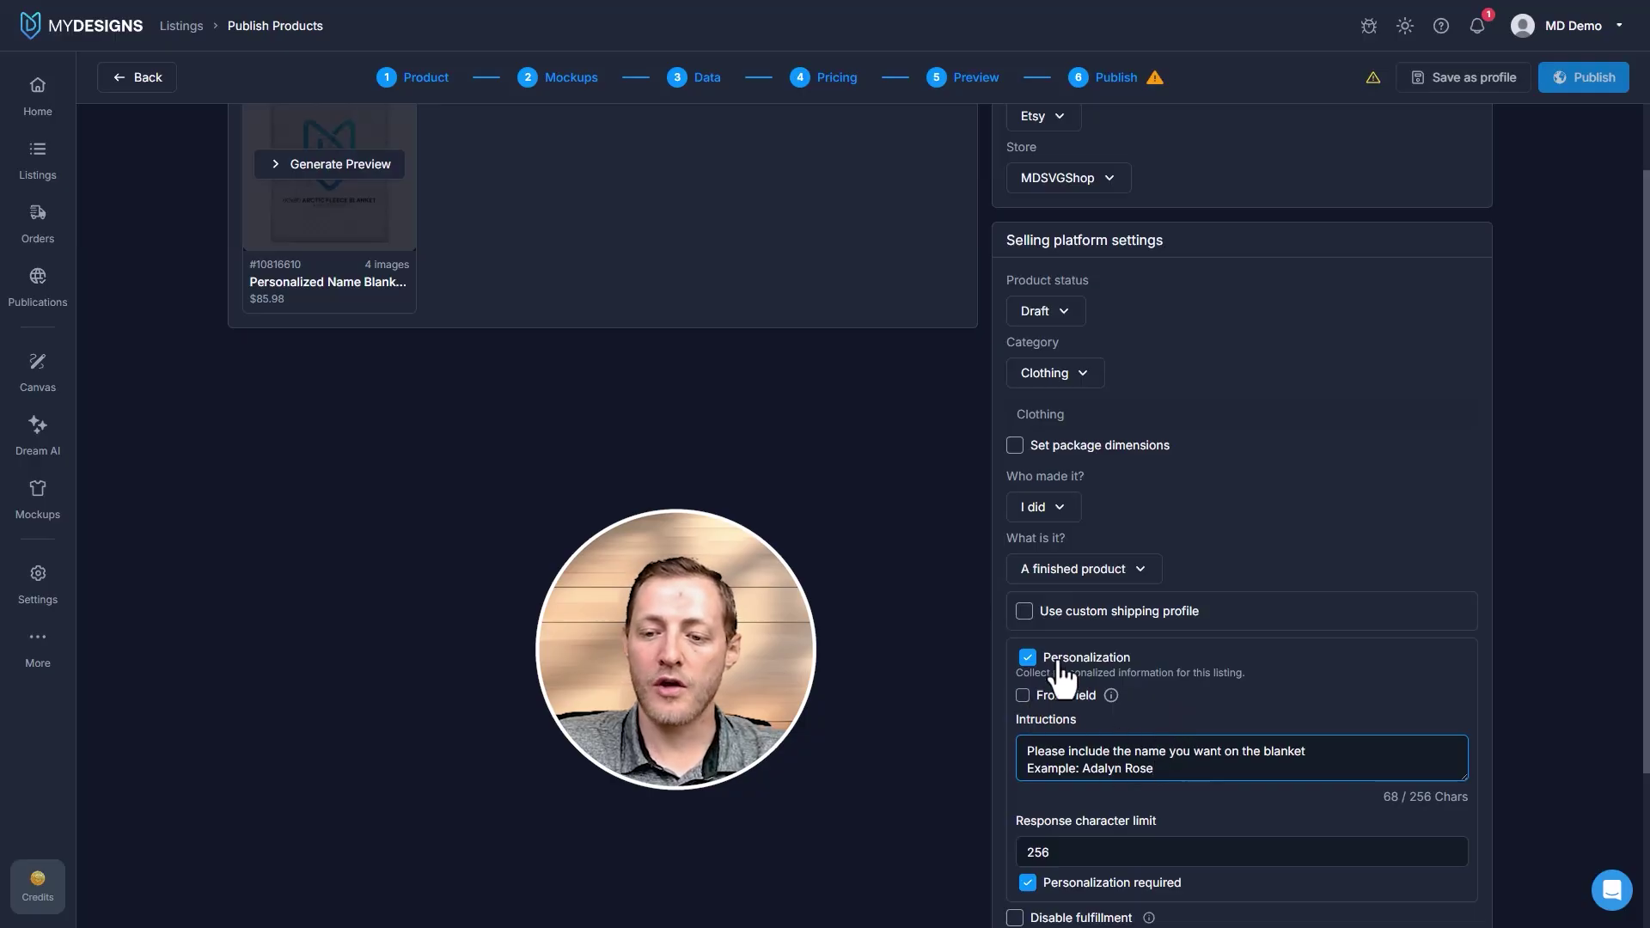
# Enable a custom shipping profile for the listing and choose the MyDesigns: Woven Blanket profile
pyautogui.click(1056, 614)
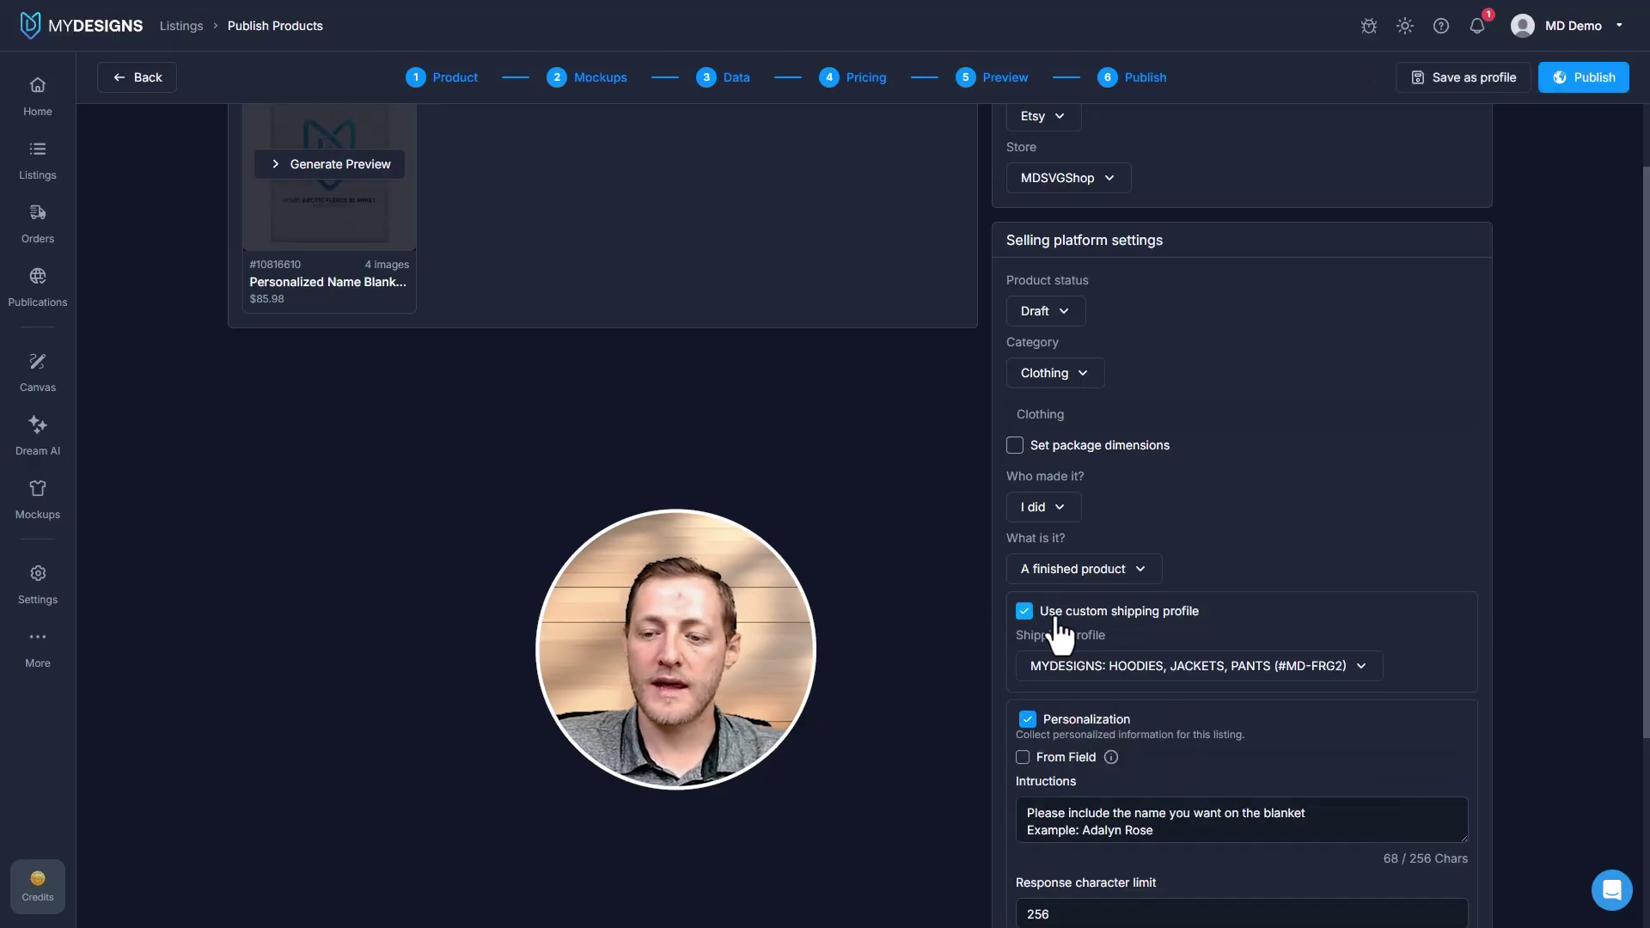
pyautogui.click(1259, 669)
pyautogui.write('Bla')
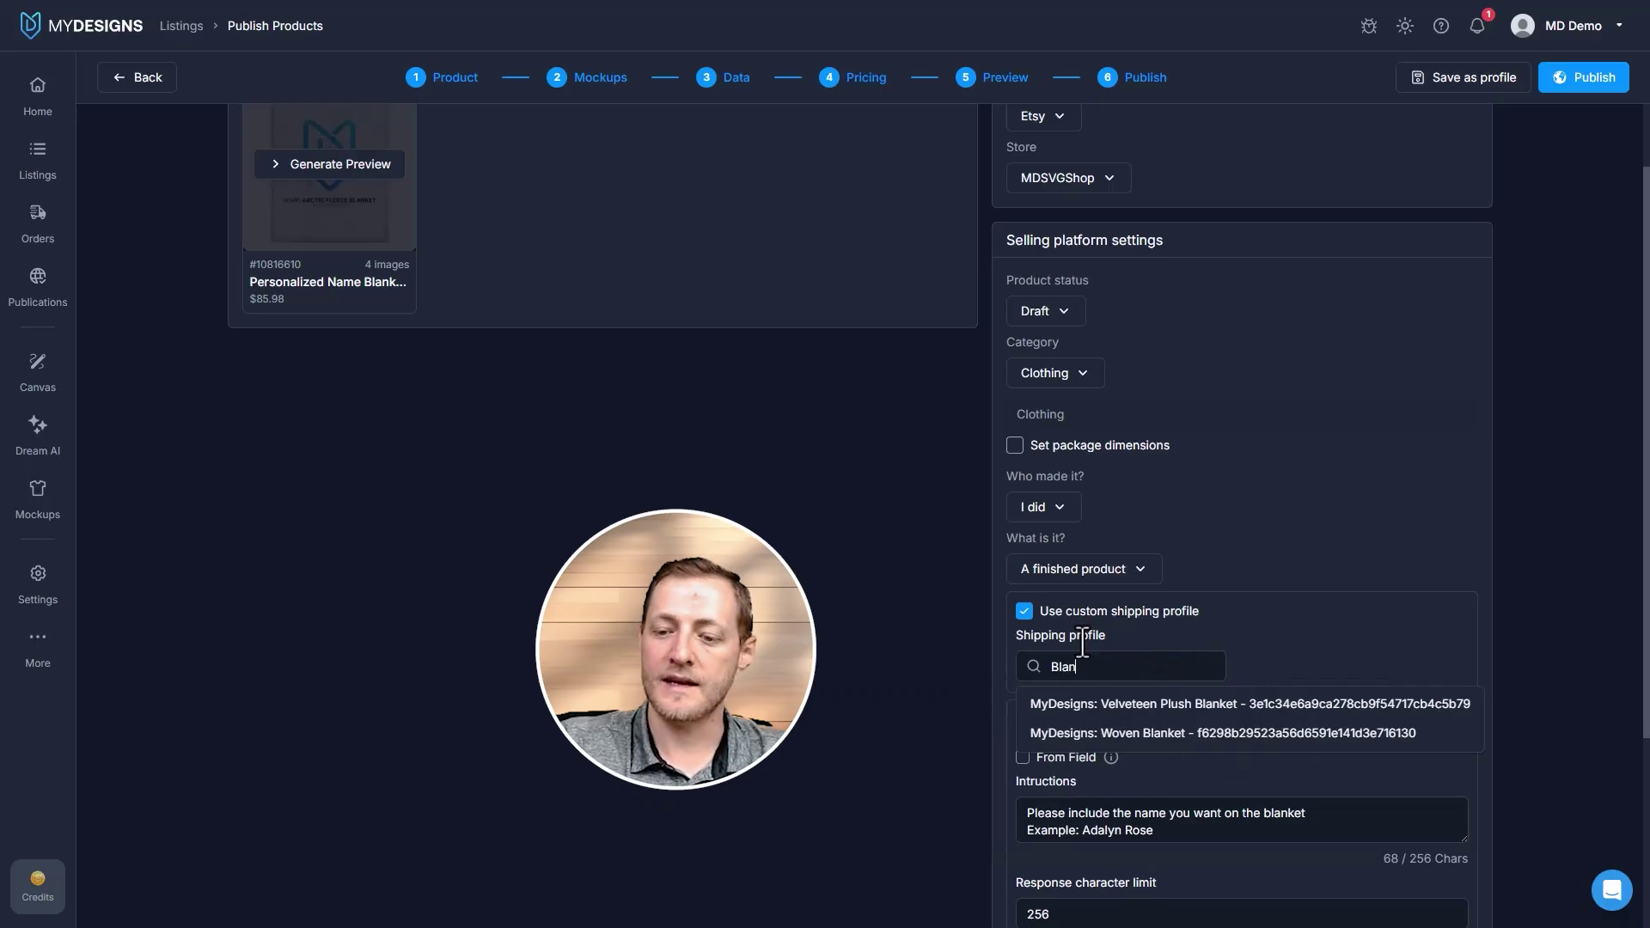
pyautogui.write('n')
pyautogui.click(1143, 733)
# Review the remaining Etsy publishing settings and publish the blanket listing to the store
pyautogui.scroll(-1, 1199, 597)
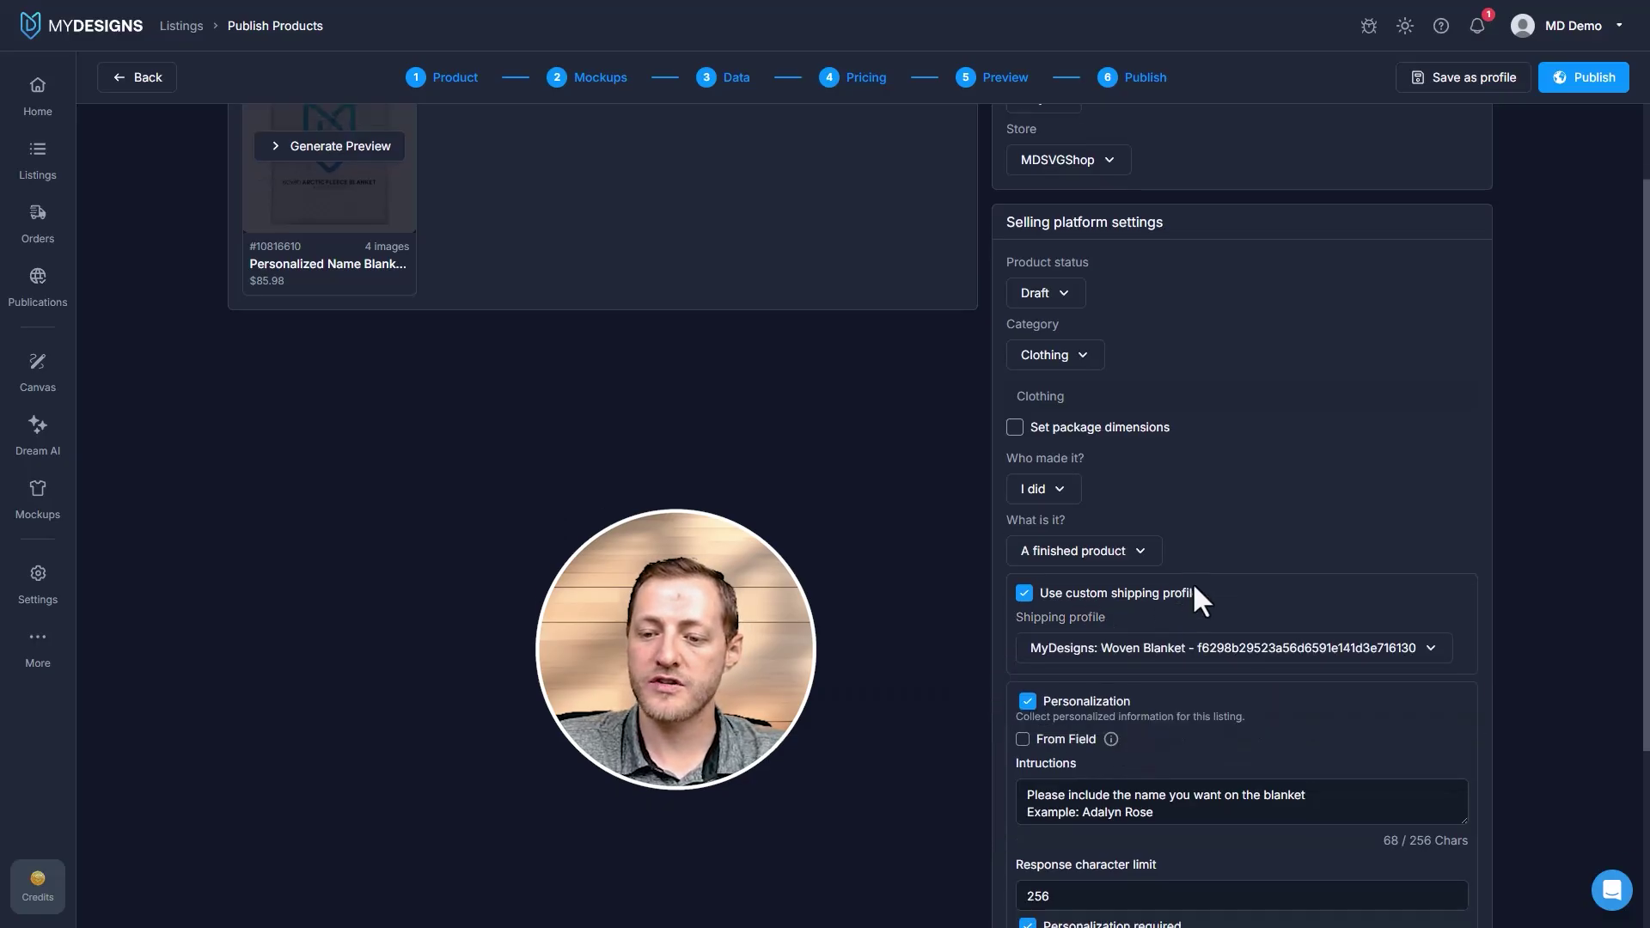
pyautogui.scroll(-3, 1217, 574)
pyautogui.scroll(5, 1234, 550)
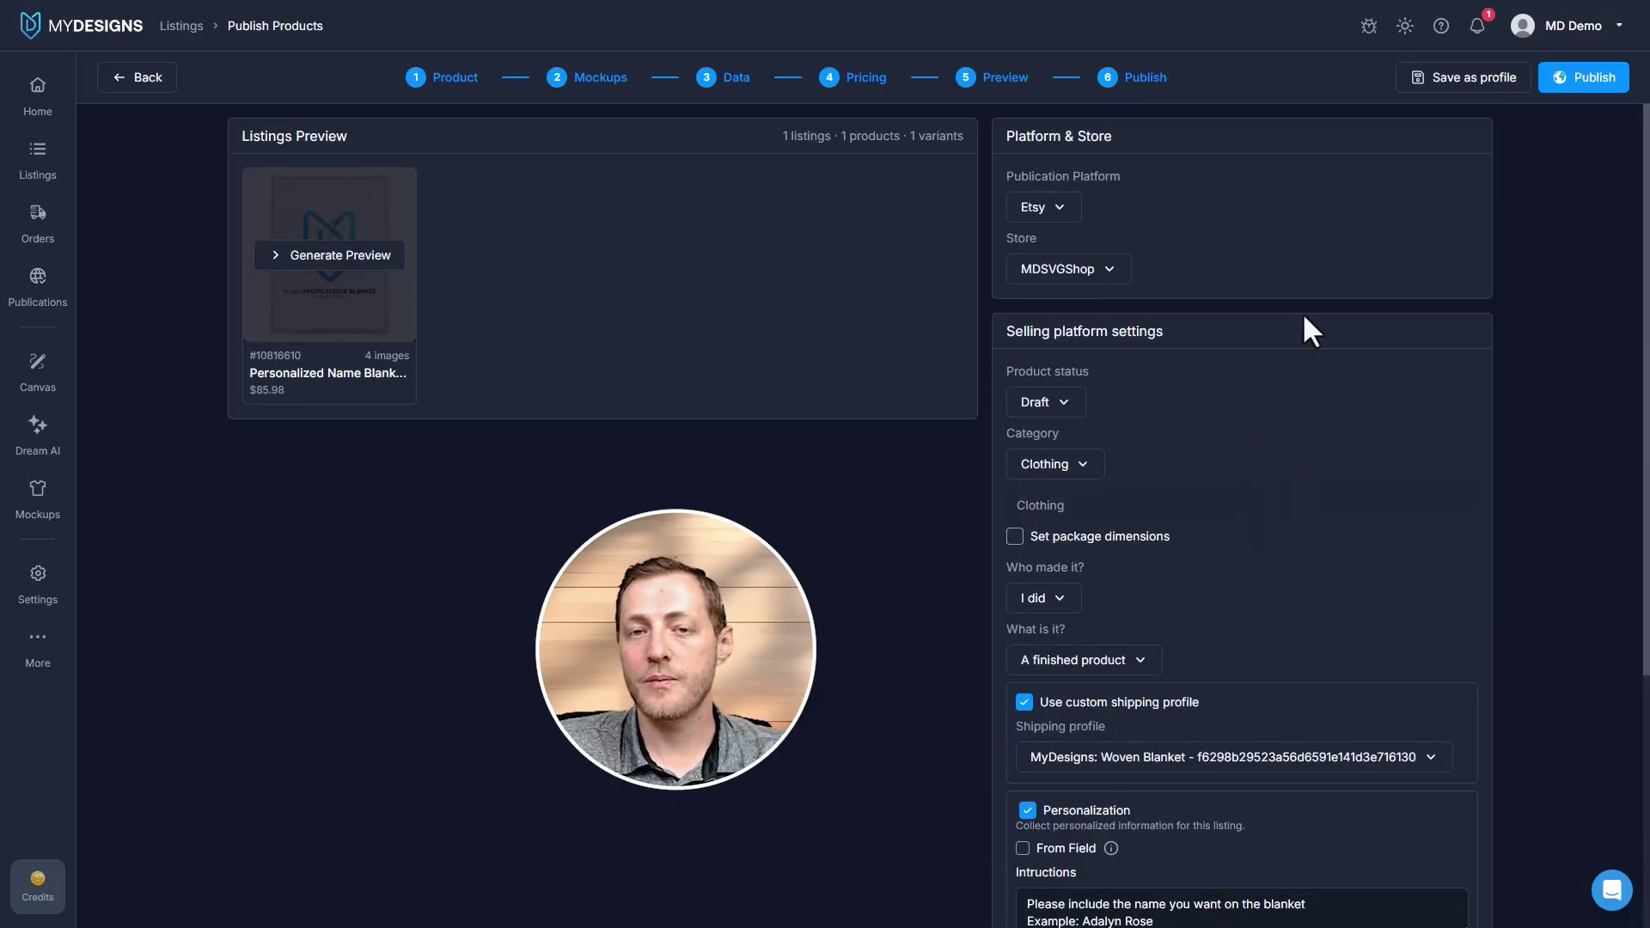
pyautogui.click(1573, 82)
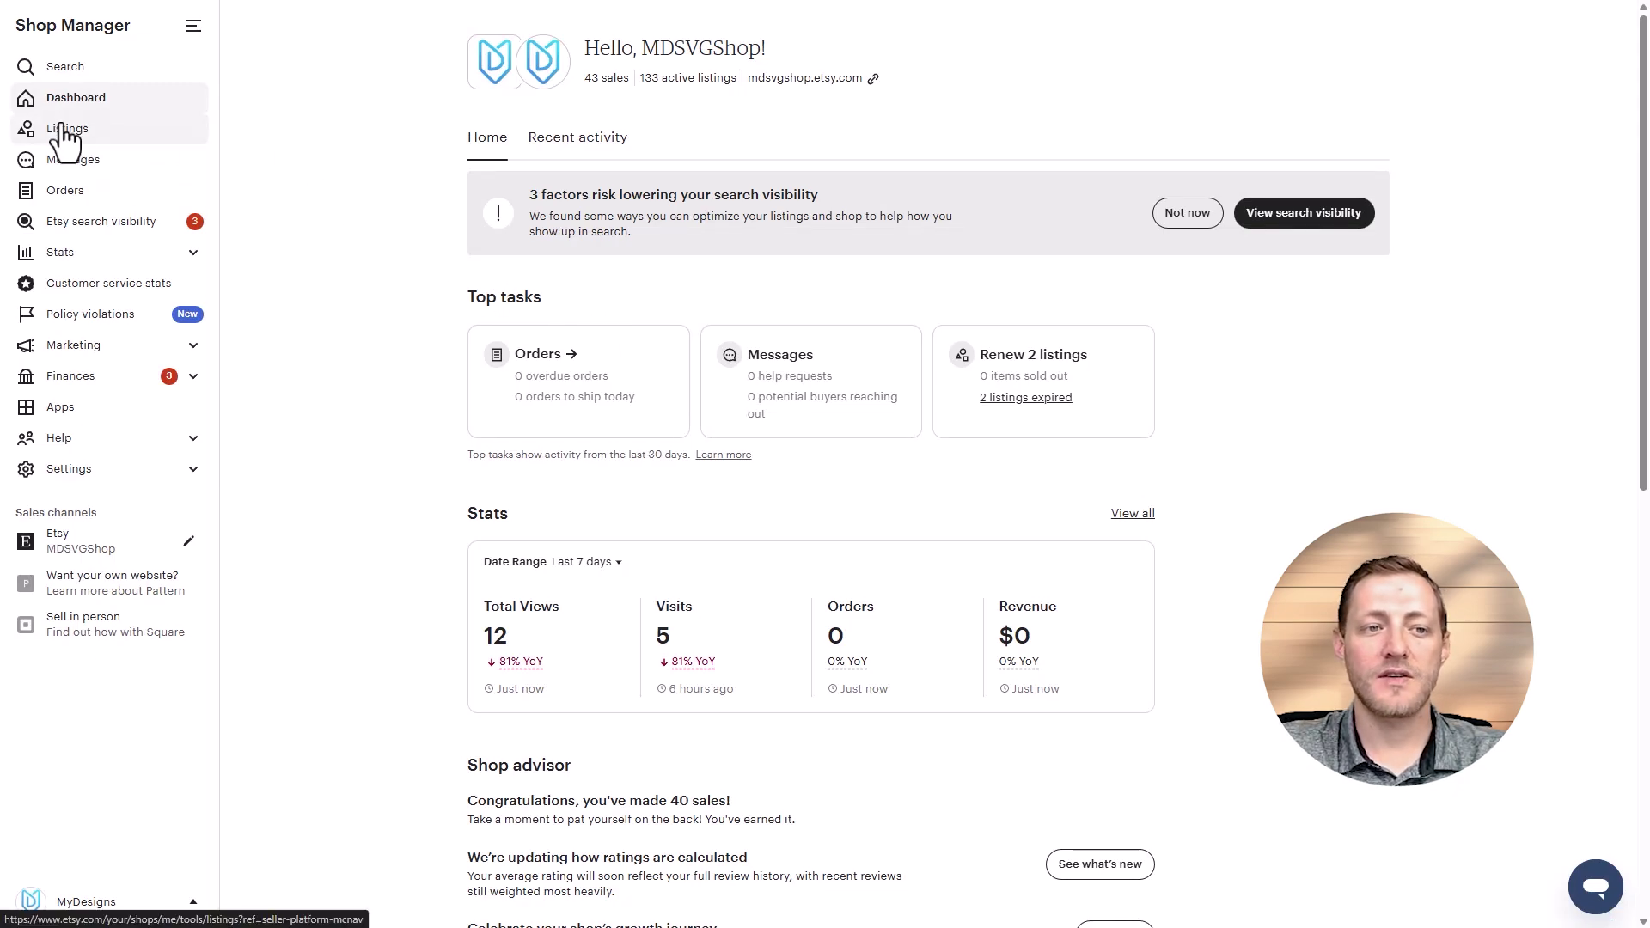
# In Etsy Shop Manager, find the draft Personalized Name Blanket listing and publish it
pyautogui.click(79, 147)
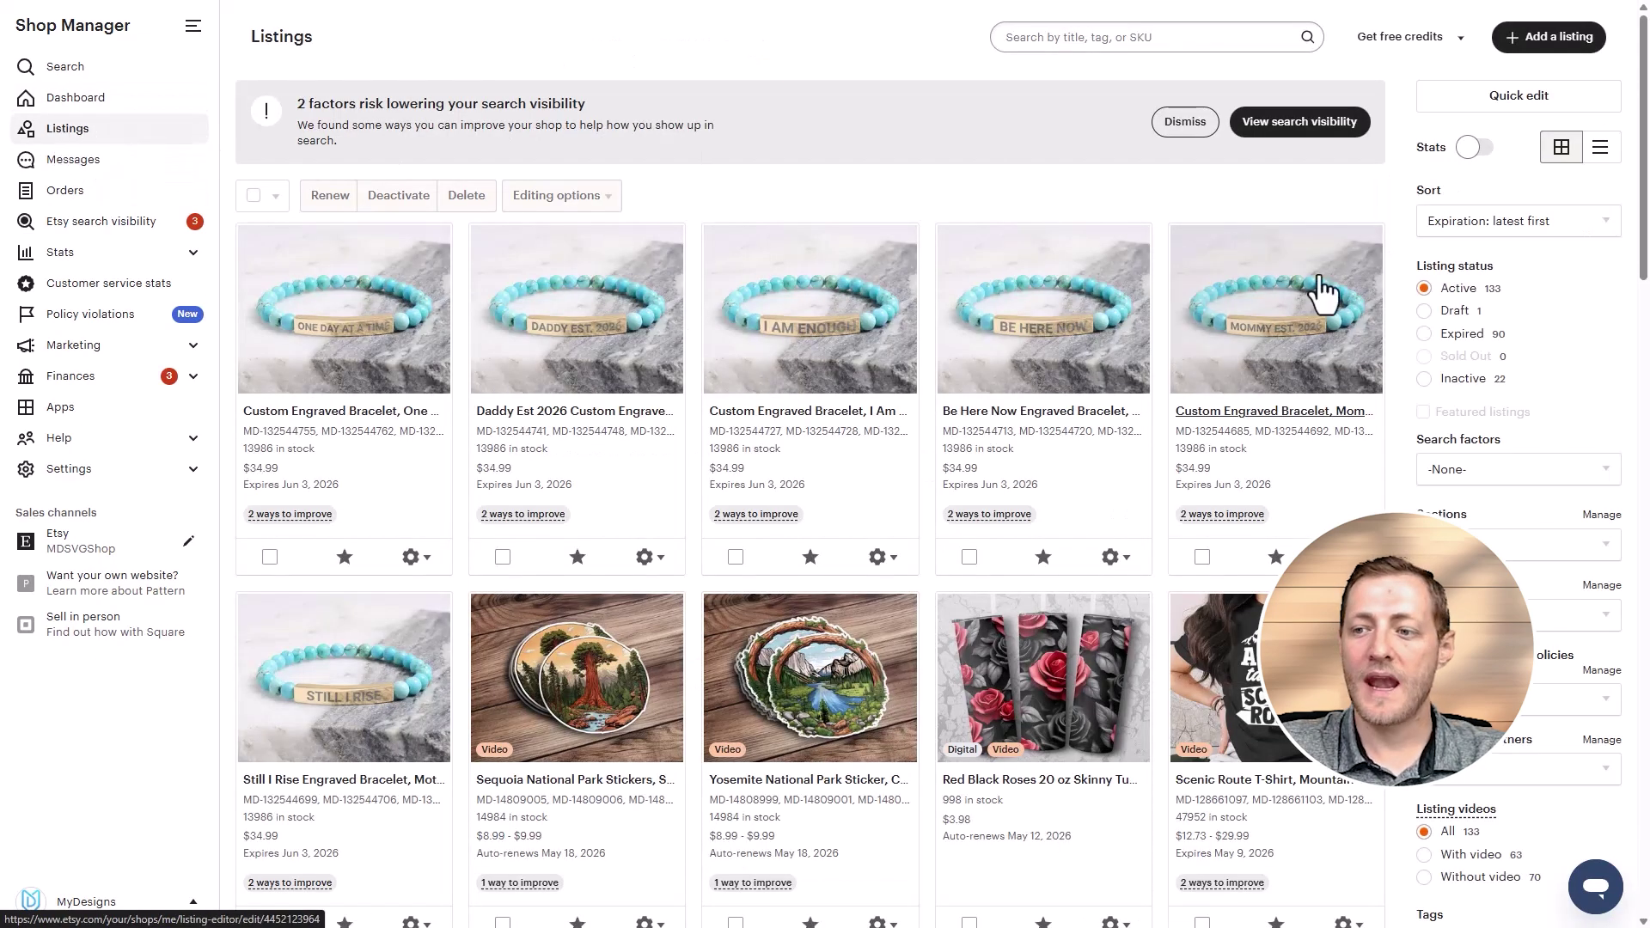
pyautogui.click(1423, 311)
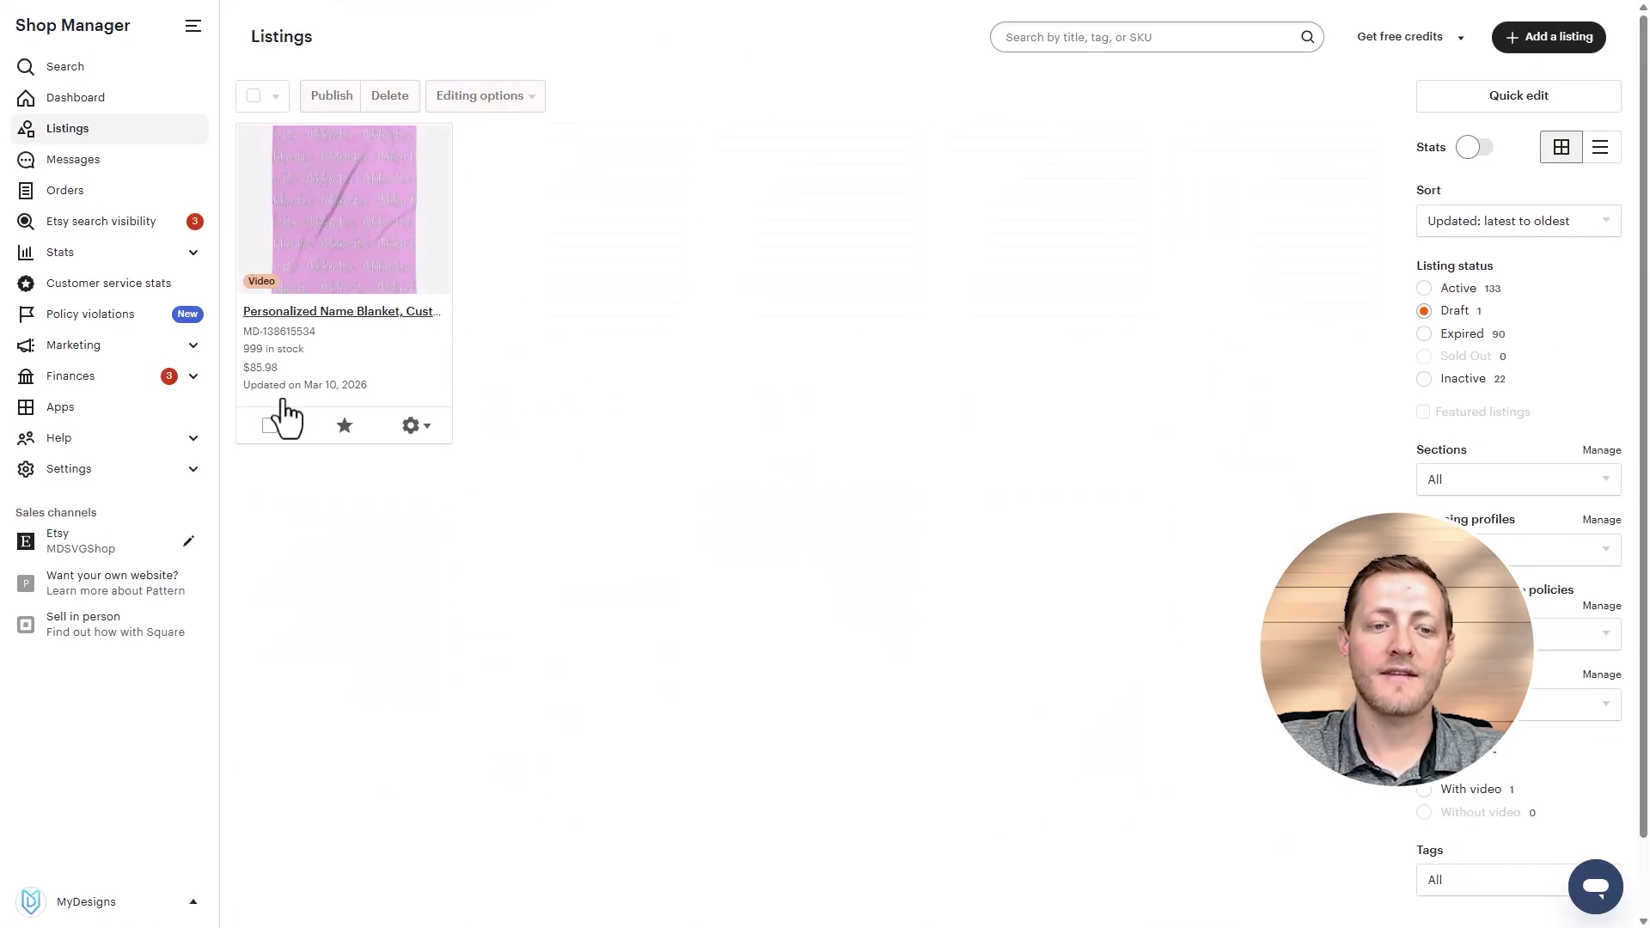
pyautogui.click(268, 427)
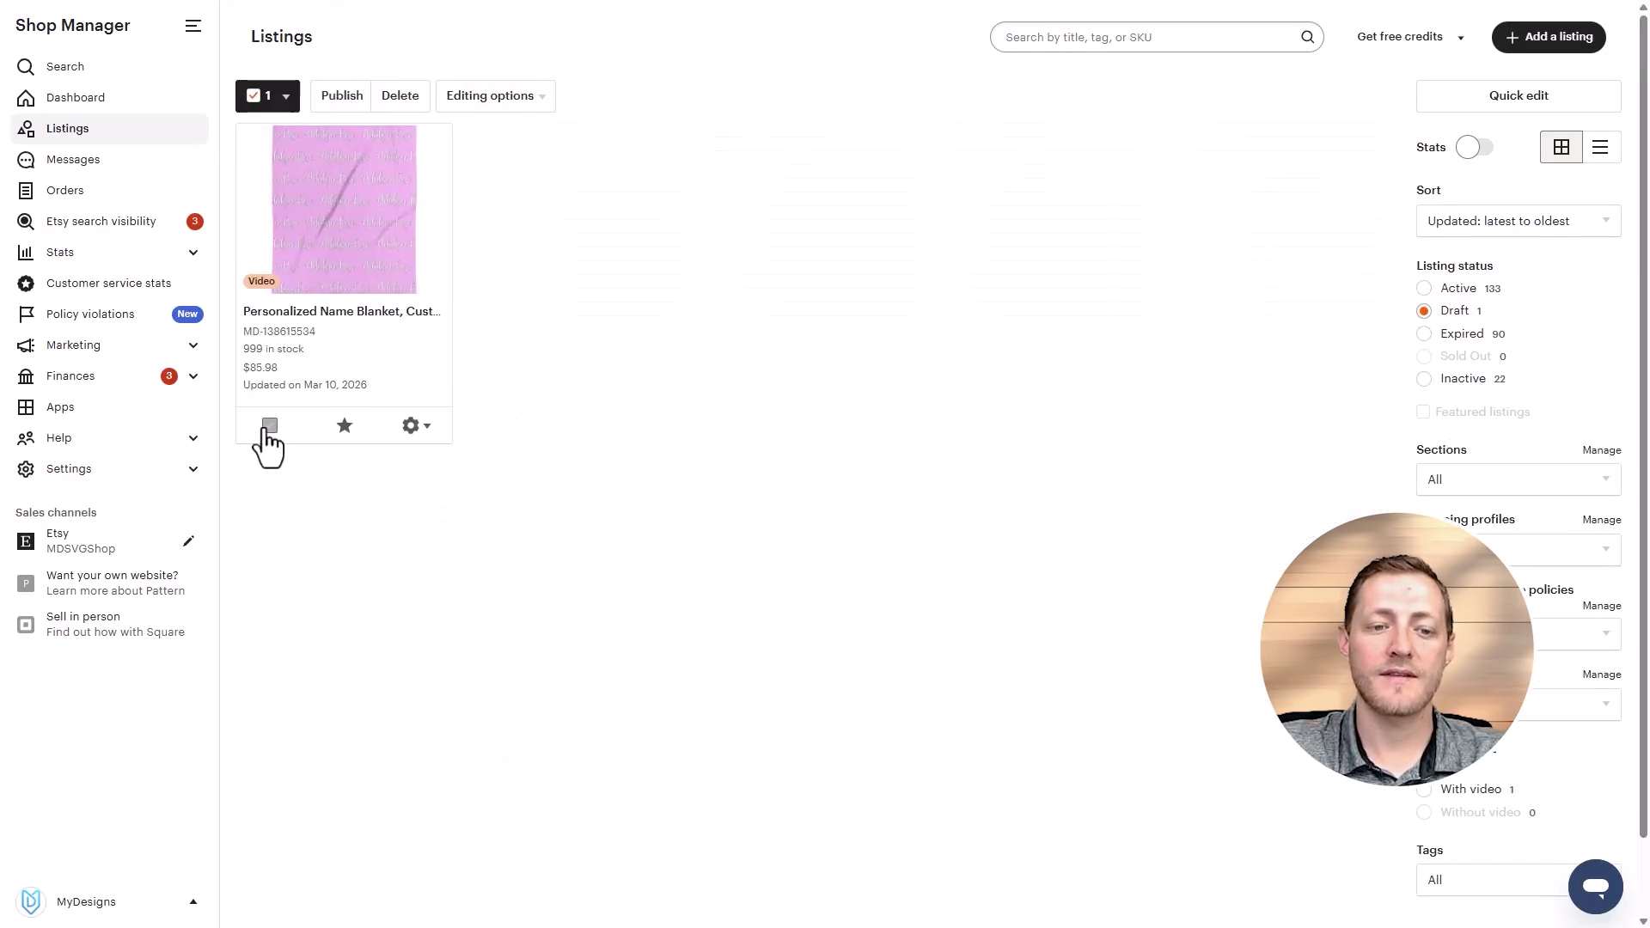
pyautogui.click(340, 95)
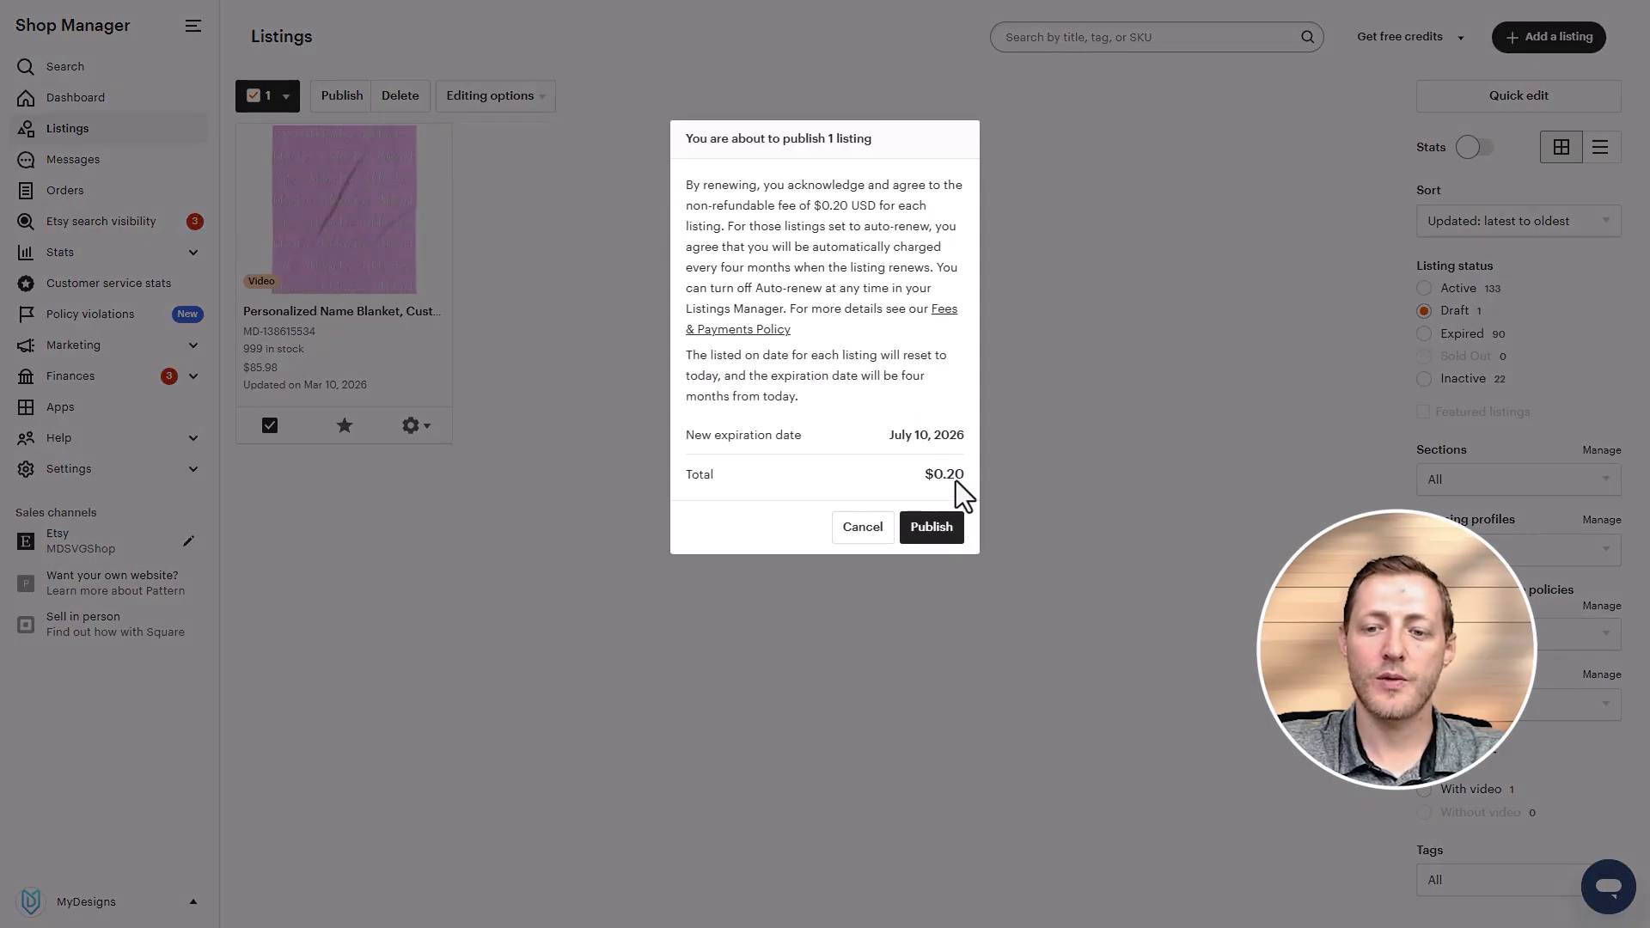